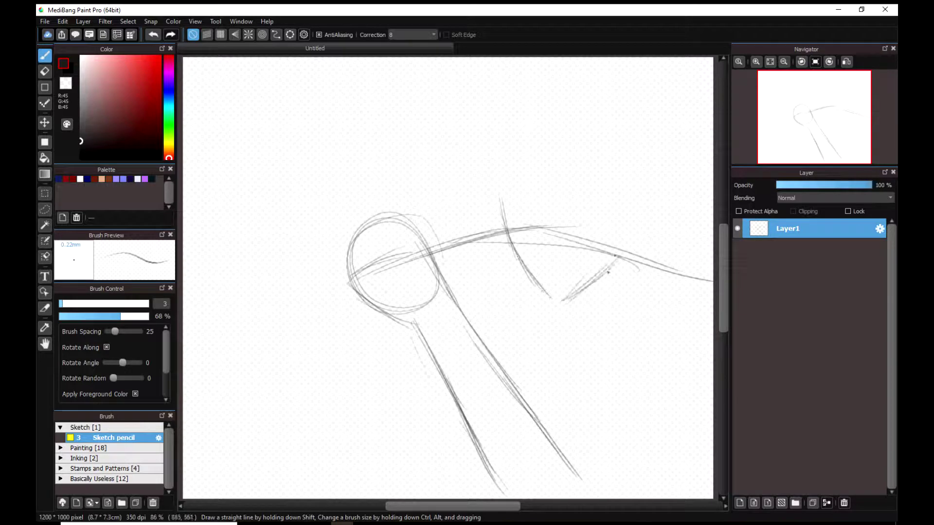
- Undo the latest strokes and sketch the vertical centre line and curved eye guideline for the right figure's head
key("ctrl+z")
key("ctrl+z")
key("ctrl+z")
key("ctrl+z")
key("ctrl+z")
left_click_drag(604, 169, 571, 300)
left_click_drag(543, 226, 631, 236)
key("ctrl+z")
key("ctrl+z")
left_click_drag(558, 197, 637, 216)
left_click_drag(557, 197, 636, 213)
- Sketch the rounded cranium of the right figure's head above the jaw, redoing one stray stroke
mouse_move(513, 149)
left_mouse_down()
mouse_move(571, 286)
mouse_move(650, 157)
left_mouse_up()
left_click_drag(504, 165, 594, 101)
left_click_drag(523, 129, 622, 105)
key("ctrl+z")
left_click_drag(525, 119, 649, 151)
- Sketch the right figure's outer arm and inner elbow line, and reinforce the edge of the forearm crossing the chest
mouse_move(676, 270)
left_mouse_down()
mouse_move(693, 377)
mouse_move(637, 496)
left_mouse_up()
left_click_drag(678, 400, 644, 481)
left_click_drag(493, 367, 579, 460)
key("ctrl+z")
left_click_drag(462, 313, 570, 432)
left_click_drag(494, 364, 580, 450)
left_click_drag(470, 436, 514, 498)
left_click_drag(559, 426, 590, 462)
mouse_move(571, 440)
left_mouse_down()
mouse_move(597, 357)
mouse_move(613, 344)
left_mouse_up()
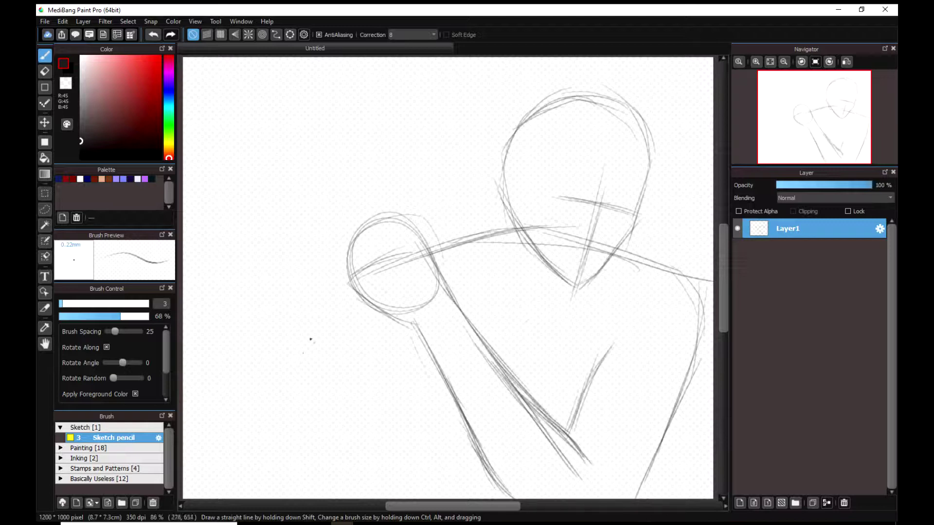
- Sketch a second head outline overlapping the first head, with its face edge, rounded crown and jaw
mouse_move(508, 243)
left_mouse_down()
mouse_move(540, 169)
mouse_move(545, 114)
left_mouse_up()
left_click_drag(530, 216, 551, 115)
left_click_drag(408, 131, 476, 74)
left_click_drag(421, 97, 528, 71)
left_click_drag(436, 81, 414, 195)
left_click_drag(413, 181, 454, 225)
- Shift the whole sketch toward the canvas's left side and sketch the embracing figure's far shoulder curve
left_click(45, 123)
left_click_drag(489, 289, 450, 291)
left_click(45, 56)
left_click_drag(222, 250, 295, 233)
left_click_drag(204, 279, 290, 246)
- Erase the overlapping outline strokes where the two heads meet
left_click(44, 72)
left_click_drag(473, 139, 462, 214)
left_click_drag(479, 130, 496, 110)
- Darken the right figure's jawline with the sketch pencil and rough in the nose
left_click(47, 59)
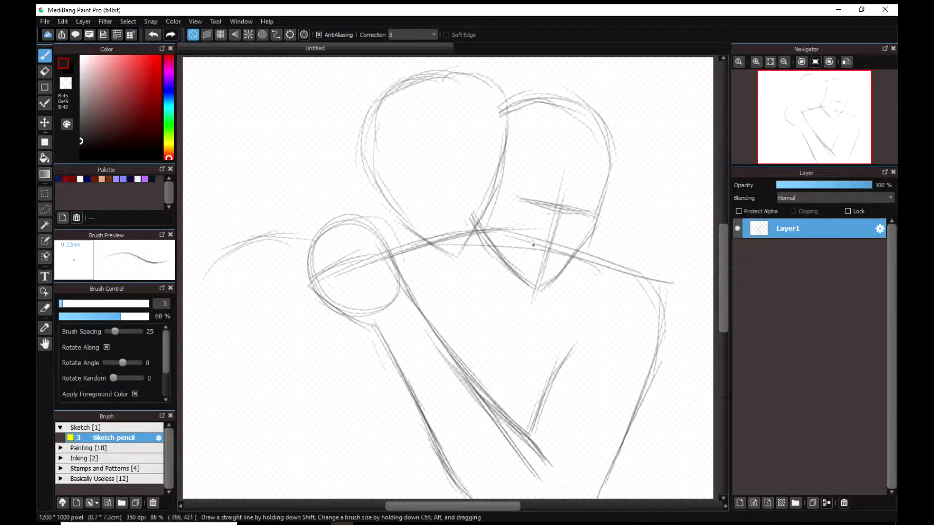
mouse_move(477, 214)
left_mouse_down()
mouse_move(533, 288)
mouse_move(594, 223)
mouse_move(610, 136)
left_mouse_up()
left_click_drag(599, 217, 555, 282)
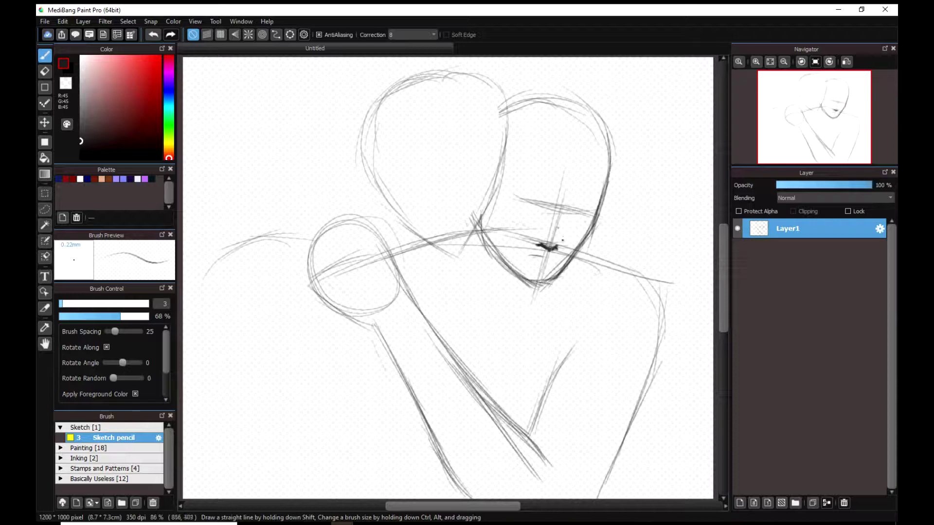
- Define the left figure's facial profile from forehead to nose, adding short guidelines for the eye and mouth
scroll(567, 212, "up", 3)
left_click_drag(476, 64, 464, 136)
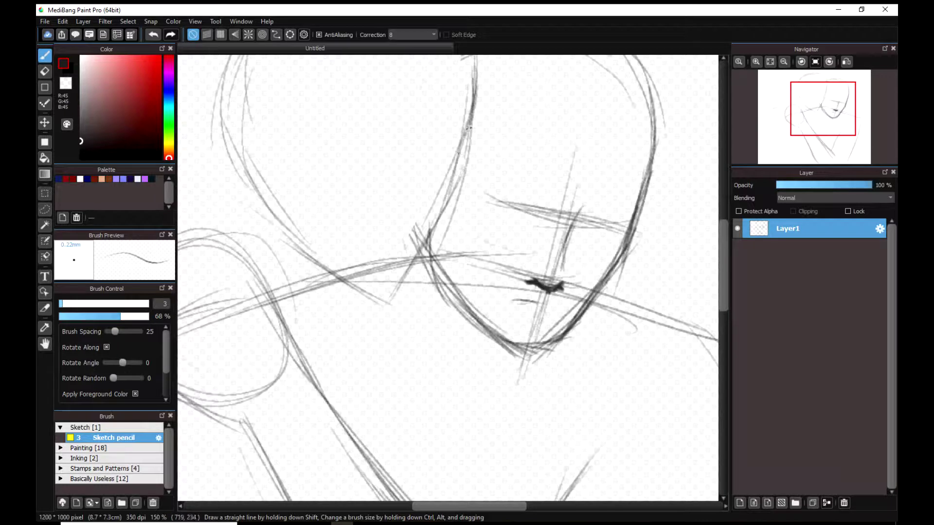
left_click_drag(477, 95, 456, 142)
left_click_drag(397, 144, 472, 180)
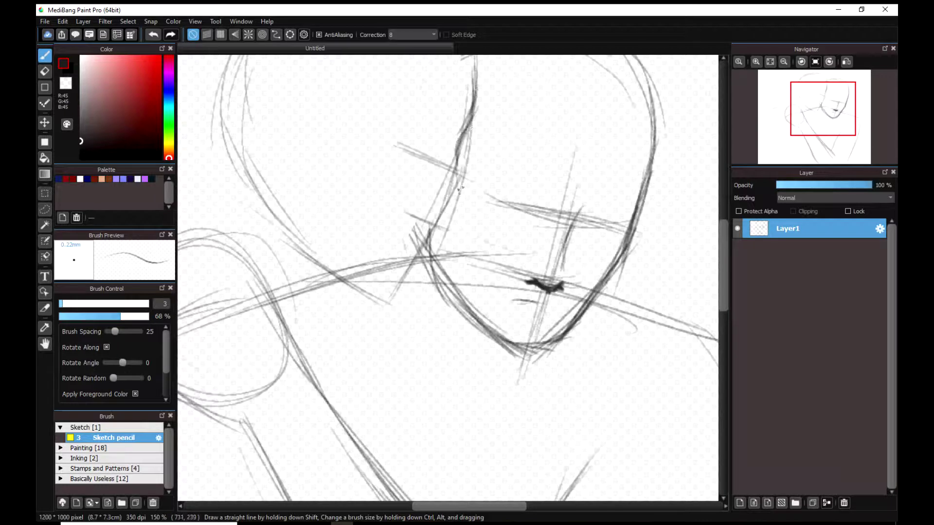
left_click_drag(461, 142, 451, 210)
left_click_drag(452, 209, 464, 135)
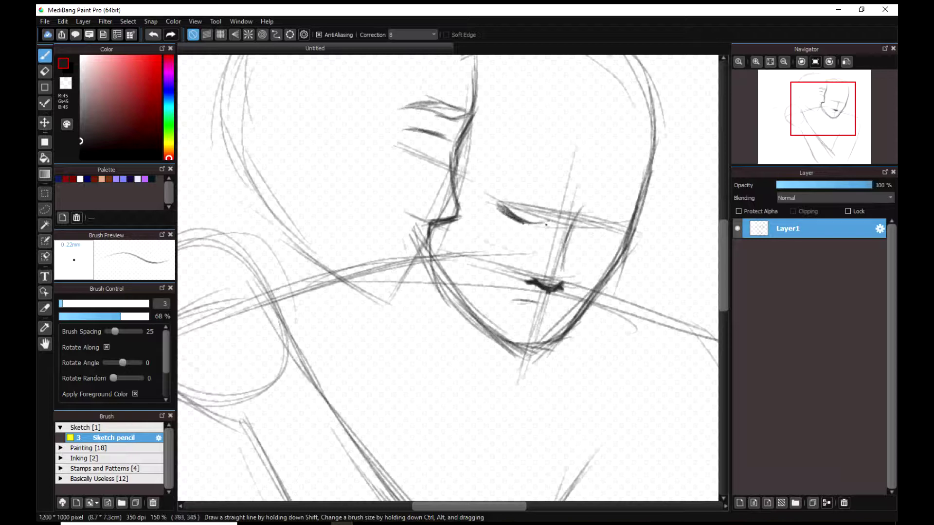
- Undo the last stroke, then sketch the right figure's closed eyes, eyebrows and small lips
key("ctrl+z")
left_click_drag(585, 228, 618, 234)
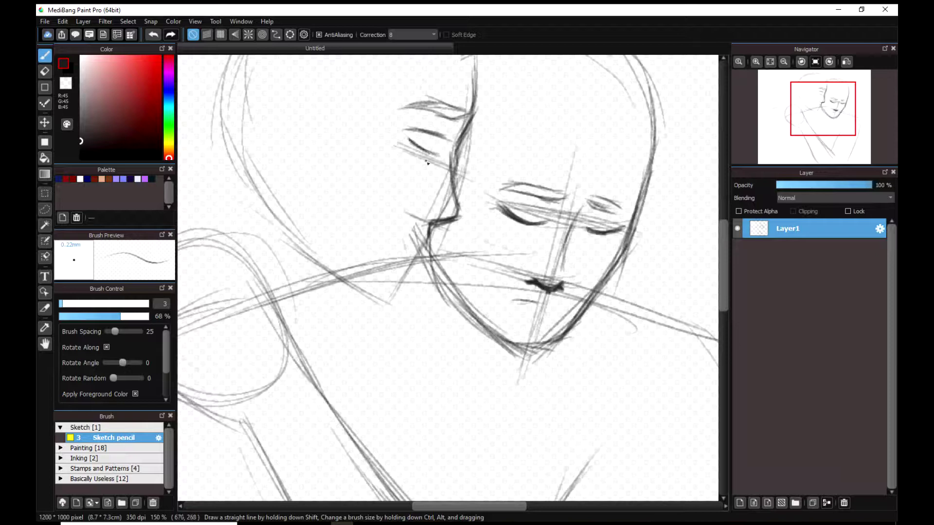
scroll(393, 237, "down", 2)
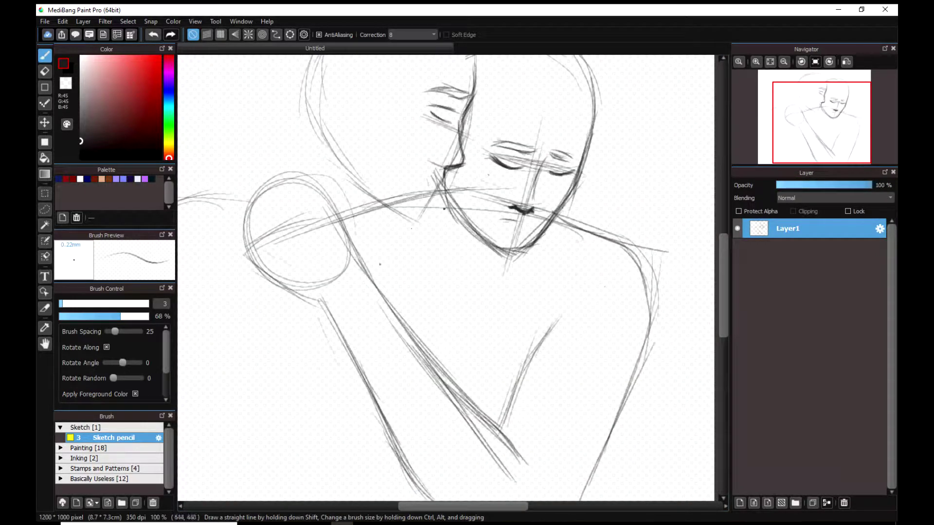
scroll(496, 190, "up", 2)
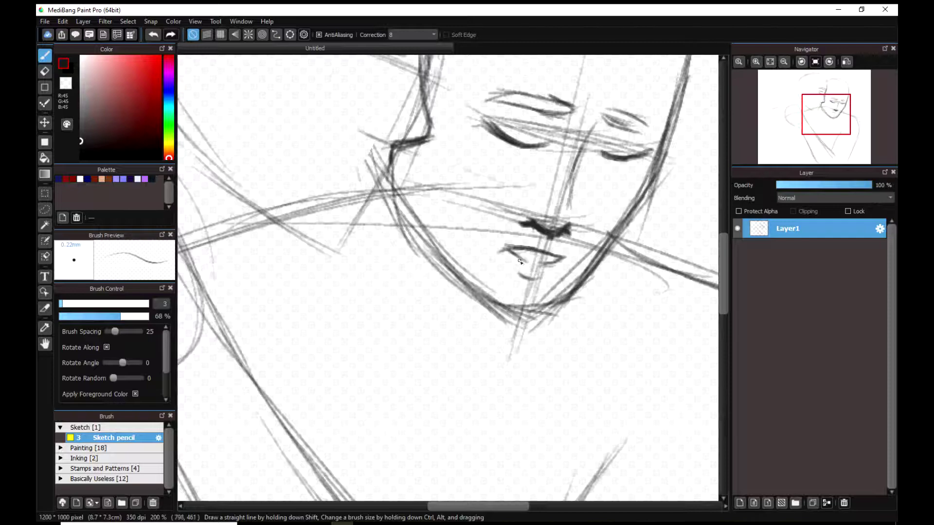
scroll(531, 252, "down", 1)
- Switch to the browser and search for images of "keith voltron"
key("alt+Tab")
left_click(623, 30)
type("keith voltron")
key("Return")
left_click(229, 119)
- Search for images of "lance voltron" in a new browser tab, then return to MediBang Paint Pro
key("ctrl+t")
type("lance voltron")
key("Return")
left_click(225, 119)
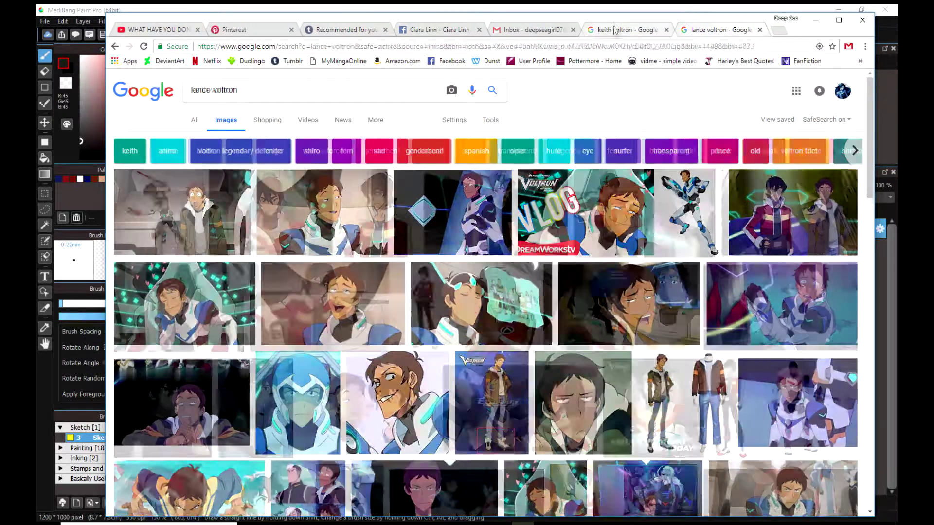
key("ctrl+shift+Tab")
key("alt+Tab")
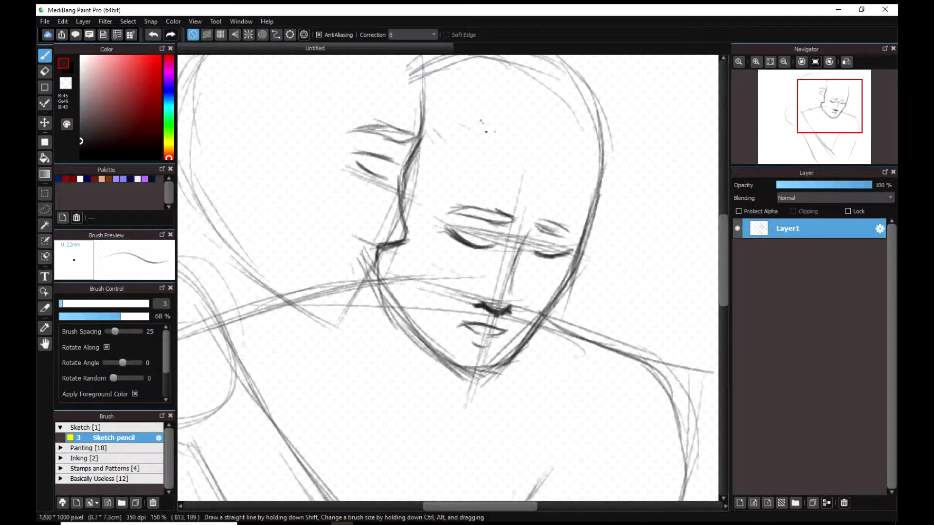
- Sketch the first fringe strands falling over the right figure's forehead and eyes
left_click_drag(515, 122, 503, 235)
left_click_drag(548, 199, 496, 254)
left_click_drag(560, 128, 547, 217)
left_click_drag(564, 167, 497, 265)
left_click_drag(511, 121, 528, 209)
- Check the Keith reference images in the browser and return to the drawing
key("alt+Tab")
left_click(393, 231)
left_click(270, 119)
left_click(46, 418)
- Fill out the right figure's fringe with pointed strands across the forehead and along the left figure's face
left_click_drag(559, 175, 532, 239)
left_click_drag(564, 141, 569, 214)
left_click_drag(589, 133, 567, 228)
left_click_drag(580, 146, 601, 236)
left_click_drag(511, 116, 470, 199)
left_click_drag(520, 136, 411, 265)
left_click_drag(474, 131, 404, 289)
left_click_drag(440, 163, 408, 275)
- Check the reference again and sketch the right figure's outer side hair and long strands beside the neck
key("alt+Tab")
key("alt+Tab")
left_click_drag(593, 178, 575, 280)
left_click_drag(602, 115, 620, 215)
left_click_drag(613, 174, 633, 242)
left_click_drag(603, 194, 590, 273)
left_click_drag(610, 222, 586, 295)
left_click_drag(564, 270, 564, 351)
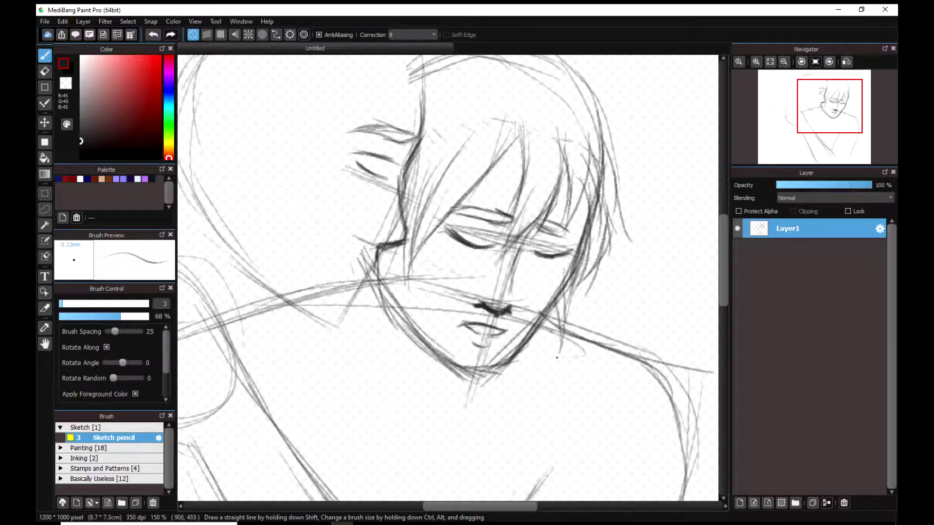
left_click_drag(552, 303, 544, 387)
left_click_drag(538, 328, 543, 414)
left_click_drag(573, 282, 545, 400)
- Outline the crown of the right figure's hair and extend its outer strands down past the cheek
left_click_drag(511, 140, 480, 191)
left_click_drag(403, 108, 524, 101)
mouse_move(486, 97)
left_mouse_down()
mouse_move(588, 179)
mouse_move(546, 117)
left_mouse_up()
left_click_drag(529, 106, 587, 199)
left_click_drag(567, 164, 605, 311)
left_click_drag(586, 255, 545, 363)
left_click_drag(571, 194, 541, 284)
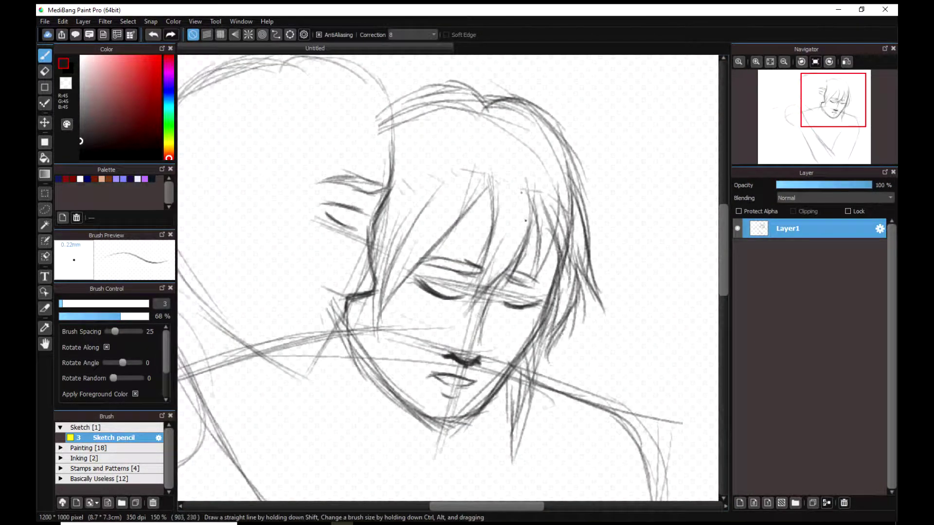
- Darken and thicken the right figure's fringe strands on both sides of the face
left_click_drag(525, 188, 548, 284)
left_click_drag(488, 179, 380, 287)
left_click_drag(452, 233, 378, 339)
left_click_drag(436, 178, 377, 311)
left_click_drag(402, 180, 376, 277)
- Redraw the right figure's cheek and jawline down to the chin with darker strokes
mouse_move(352, 308)
left_mouse_down()
mouse_move(356, 344)
mouse_move(392, 400)
left_mouse_up()
left_click_drag(347, 300, 406, 401)
key("ctrl+z")
left_click_drag(360, 356, 454, 421)
scroll(509, 279, "up", 1)
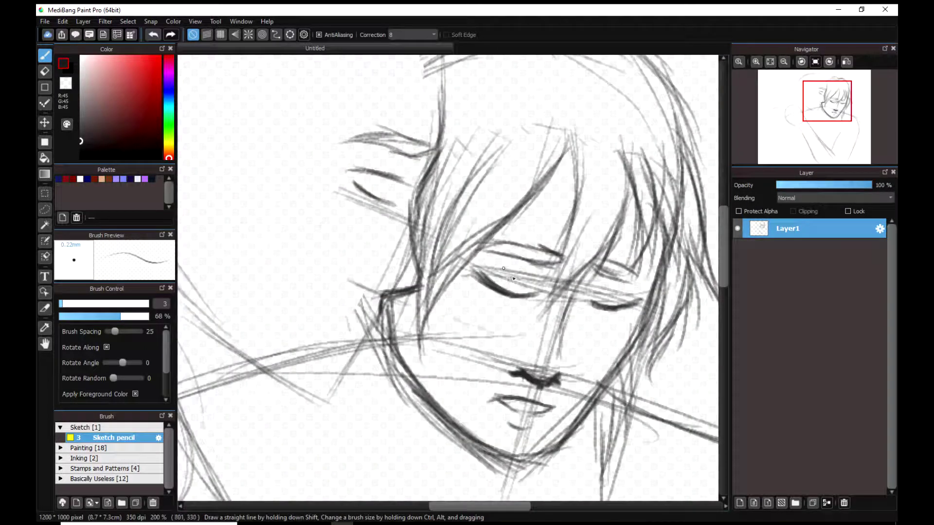
- Sketch the left figure's sideburn and reinforce the jawline and facial profile
scroll(500, 292, "down", 3)
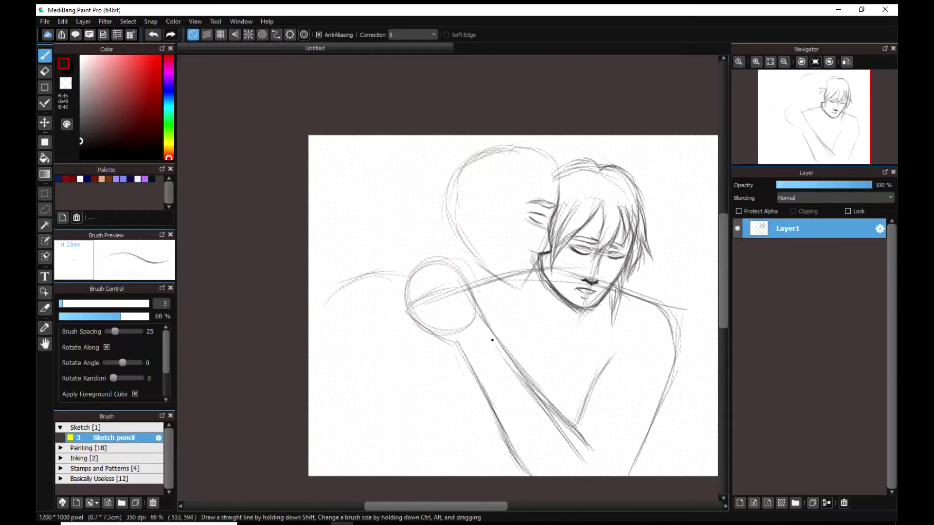
left_click_drag(479, 229, 477, 250)
left_click_drag(479, 255, 515, 287)
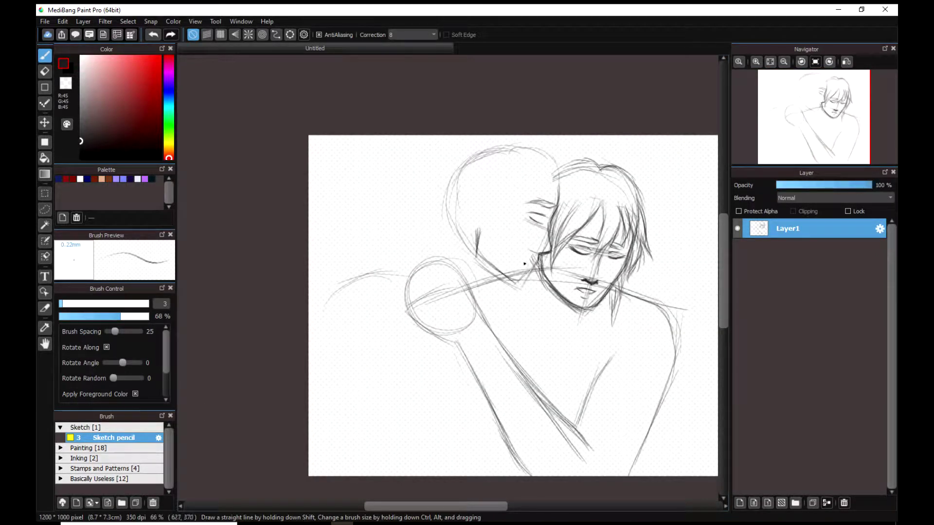
scroll(525, 264, "up", 2)
mouse_move(590, 221)
left_mouse_down()
mouse_move(564, 312)
mouse_move(559, 283)
left_mouse_up()
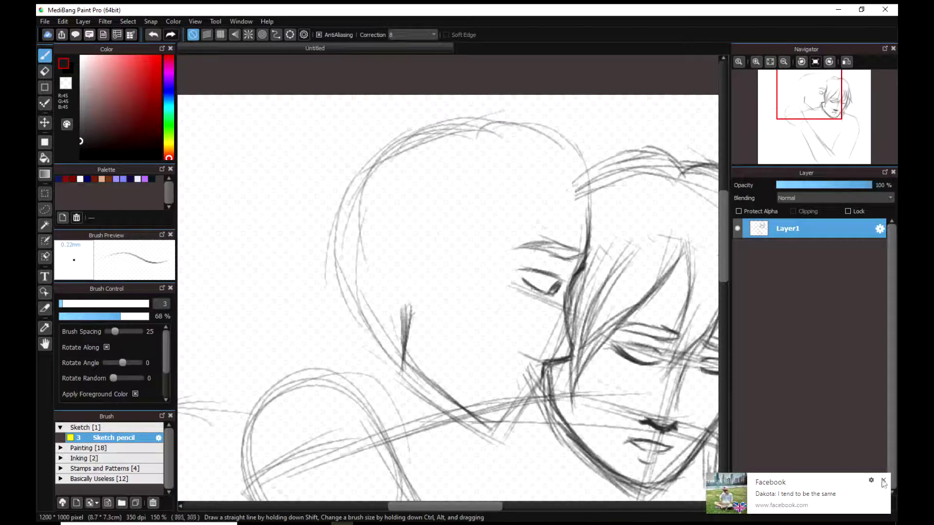
left_click(884, 482)
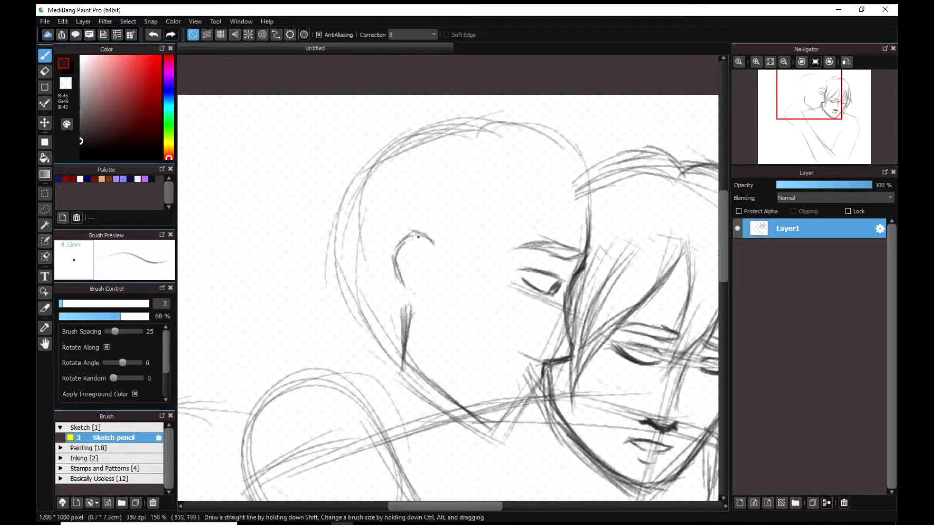
- Sketch the left figure's nape and side of the torso, and darken the right figure's inner elbow line
left_click_drag(378, 332, 337, 376)
scroll(335, 352, "down", 2)
left_click_drag(354, 302, 384, 410)
left_click_drag(523, 293, 495, 362)
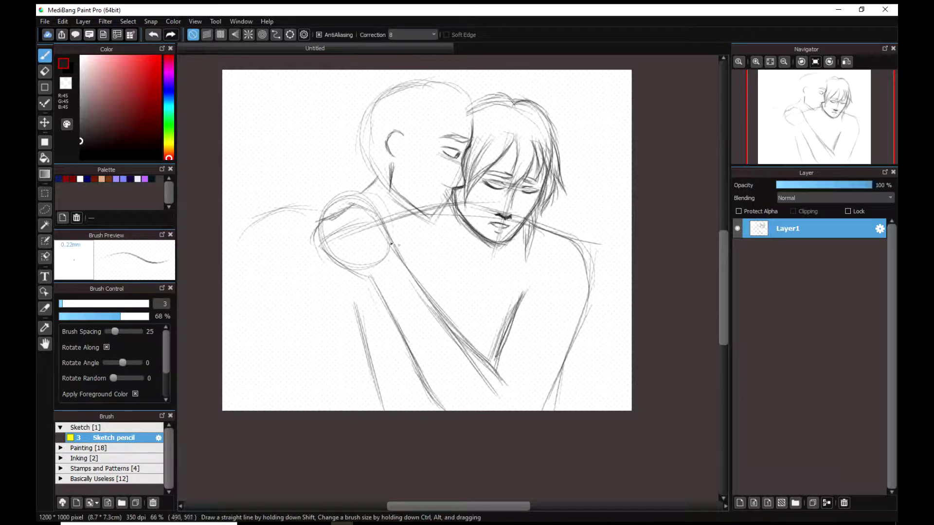
- Lasso the left figure's near shoulder and forearm, move them slightly toward the right figure, and deselect
left_click(44, 210)
mouse_move(335, 200)
left_mouse_down()
mouse_move(518, 428)
mouse_move(336, 204)
left_mouse_up()
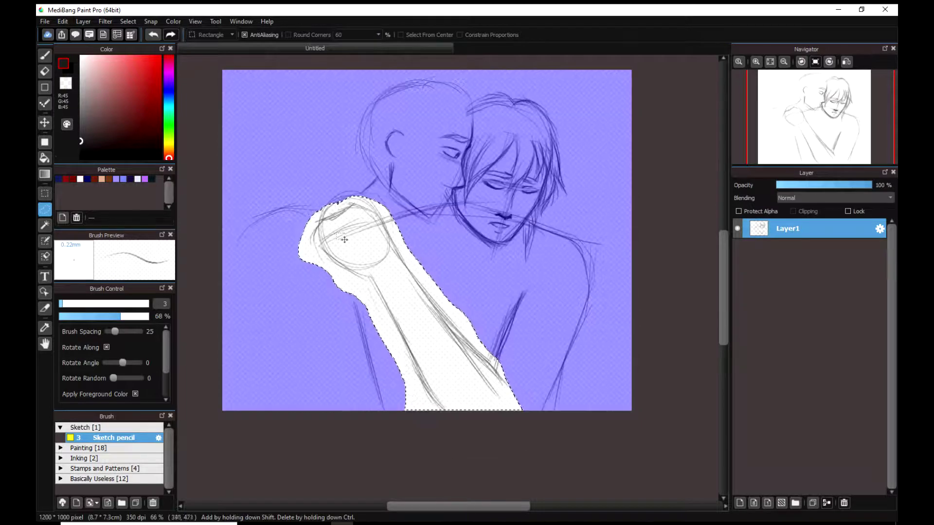
left_click(45, 123)
left_click_drag(417, 308, 438, 305)
key("ctrl+d")
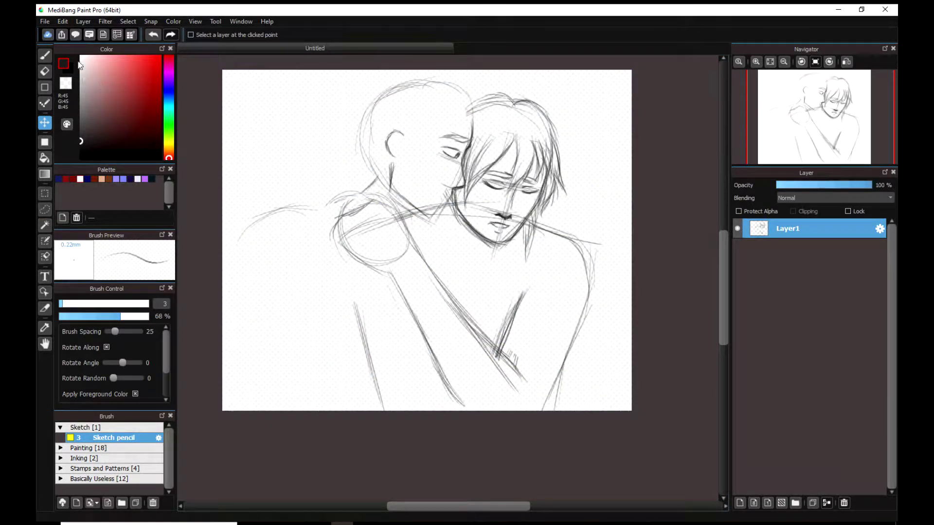
- Sketch the left figure's far shoulder and upper arm, and the curved side beneath the near shoulder
left_click(46, 56)
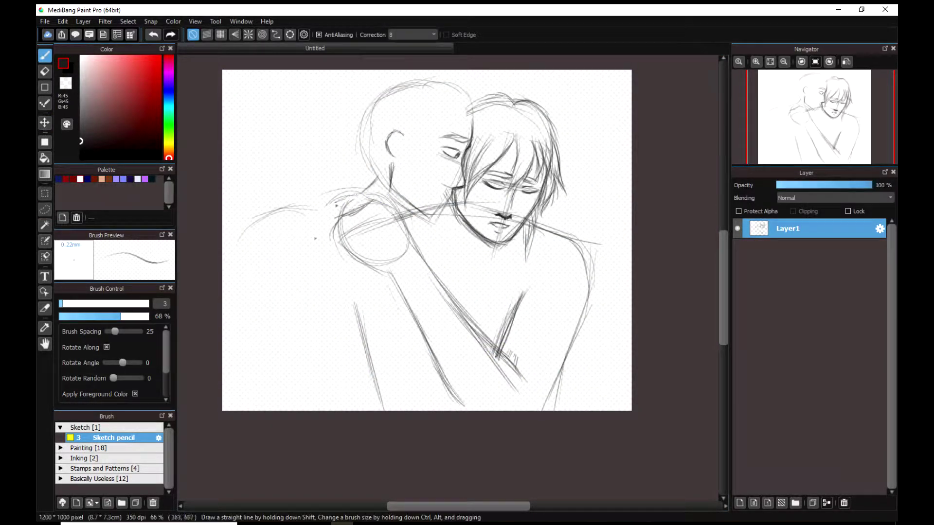
left_click_drag(346, 257, 335, 356)
left_click_drag(334, 225, 283, 342)
left_click_drag(312, 258, 280, 363)
left_click_drag(295, 298, 285, 392)
left_click_drag(263, 216, 252, 329)
left_click_drag(301, 201, 253, 263)
left_click_drag(343, 209, 249, 288)
left_click_drag(255, 247, 276, 380)
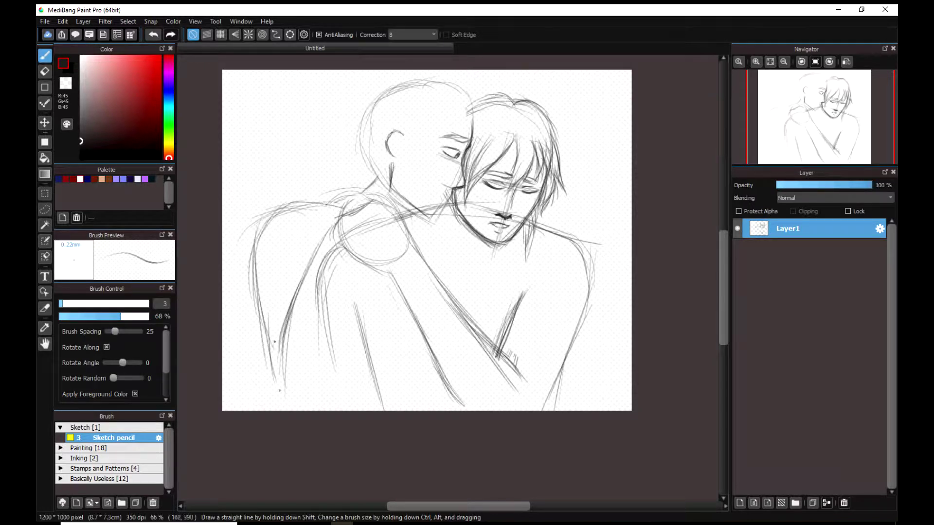
- Extend the left figure's far arm to the elbow and darken the torso lines down to the canvas edge
left_click_drag(268, 315, 307, 404)
left_click_drag(325, 288, 335, 411)
left_click_drag(343, 249, 323, 341)
left_click_drag(331, 265, 331, 384)
left_click_drag(352, 300, 393, 410)
left_click_drag(355, 307, 383, 411)
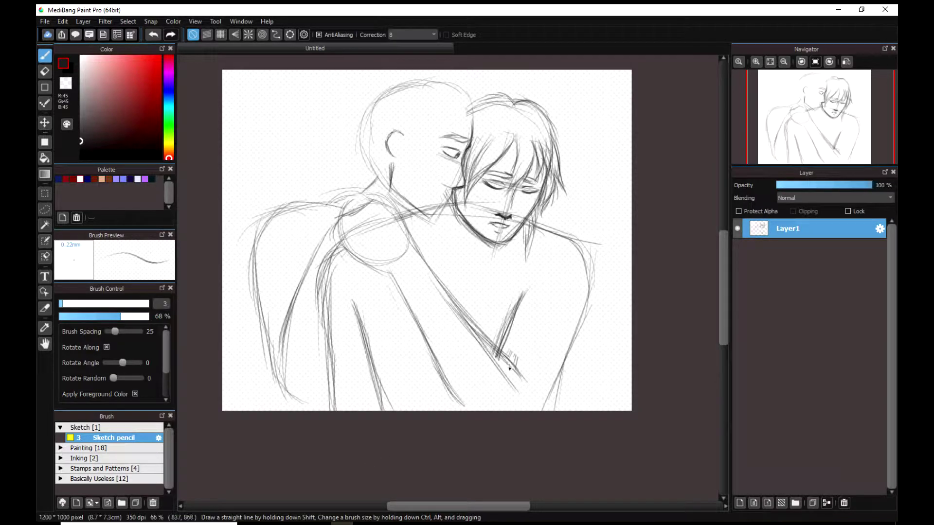
- Define the left figure's mouth, chin, sideburn and jawline with darker strokes
scroll(470, 188, "up", 2)
left_click_drag(421, 341, 451, 317)
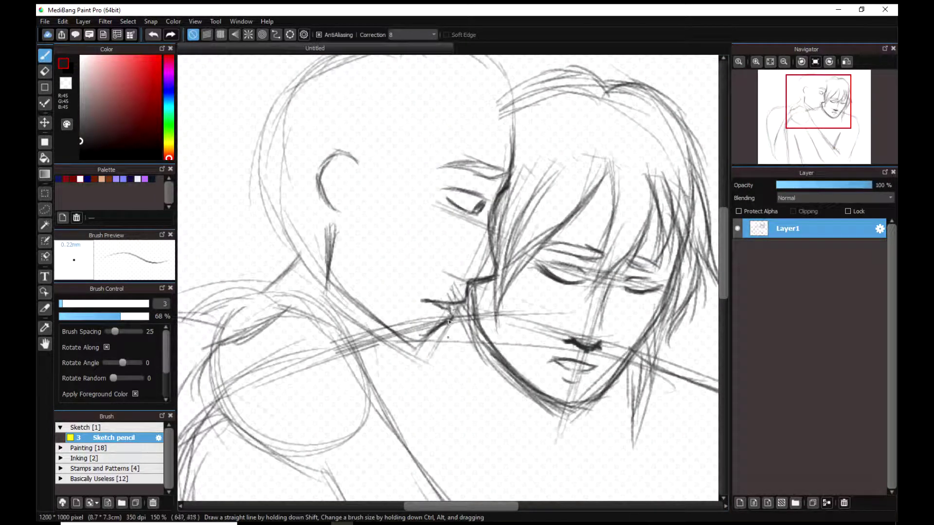
left_click_drag(432, 336, 403, 339)
left_click_drag(341, 224, 328, 282)
left_click_drag(334, 236, 369, 333)
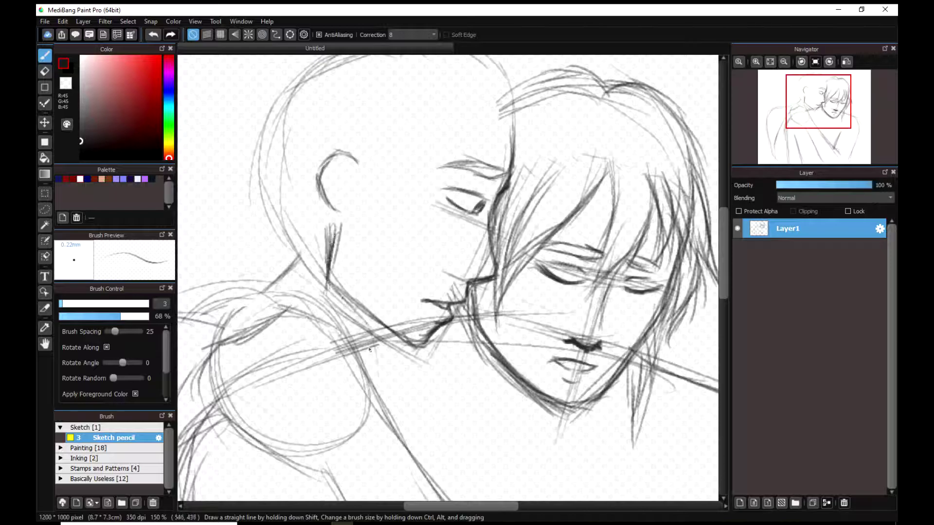
- Switch to the browser and examine enlarged Lance reference images from the search results
key("alt+Tab")
scroll(853, 263, "down", 5)
scroll(852, 263, "up", 5)
left_click(190, 292)
left_click(486, 122)
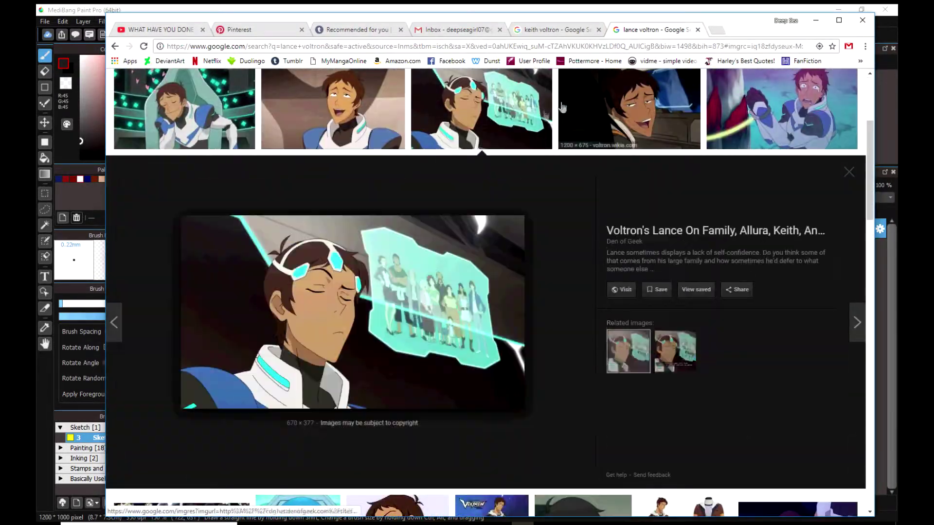
left_click(617, 127)
left_click(849, 172)
- Preview further Lance reference images, close the preview and return to MediBang Paint Pro
left_click(358, 217)
left_click(299, 138)
mouse_move(870, 218)
left_mouse_down()
mouse_move(869, 187)
mouse_move(869, 213)
left_mouse_up()
left_click(334, 126)
left_click(849, 190)
left_click(38, 386)
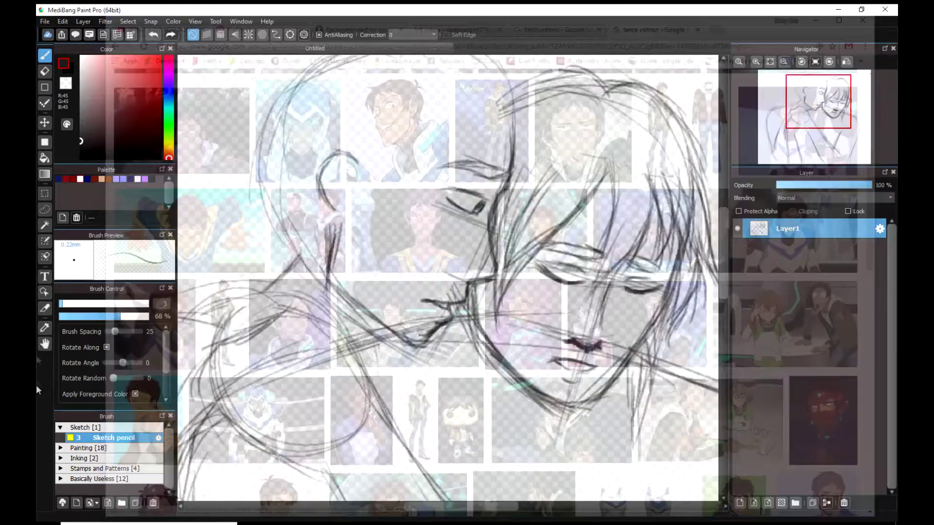
- Lasso the hand, crossing forearm and lower torso lines, then rotate and shift them slightly with Transform
scroll(376, 168, "down", 6)
scroll(381, 184, "up", 4)
left_click(44, 210)
mouse_move(336, 182)
left_mouse_down()
mouse_move(364, 446)
mouse_move(327, 178)
left_mouse_up()
key("ctrl+t")
left_click_drag(307, 132, 329, 123)
left_click_drag(343, 277, 366, 277)
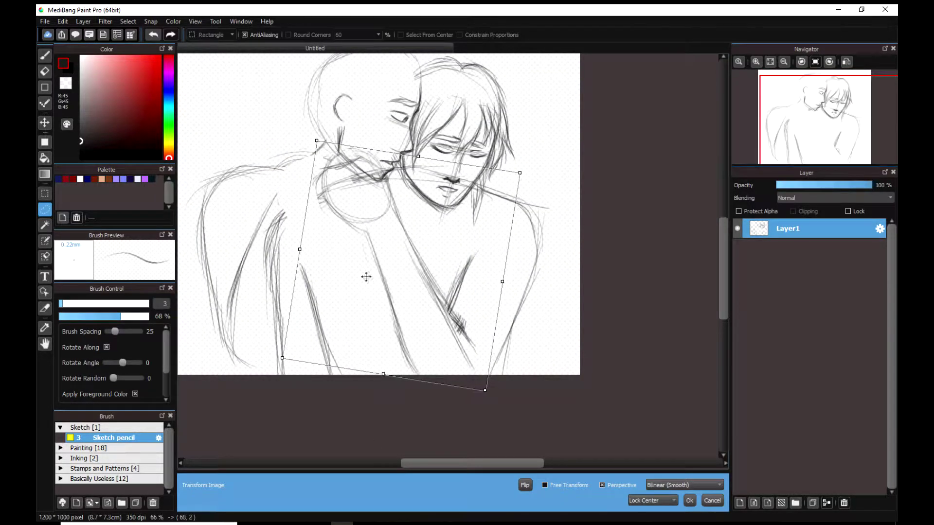
left_click(688, 502)
key("ctrl+d")
- Lasso the torso edge beneath the hand and move it inward, closer to the forearm
left_click_drag(301, 235, 282, 233)
left_click(44, 123)
left_click_drag(299, 339, 330, 322)
key("ctrl+d")
- Darken the inner torso line from below the hand to the canvas edge with the Sketch pencil
left_click(44, 56)
left_click_drag(330, 267, 369, 390)
left_click_drag(348, 335, 374, 396)
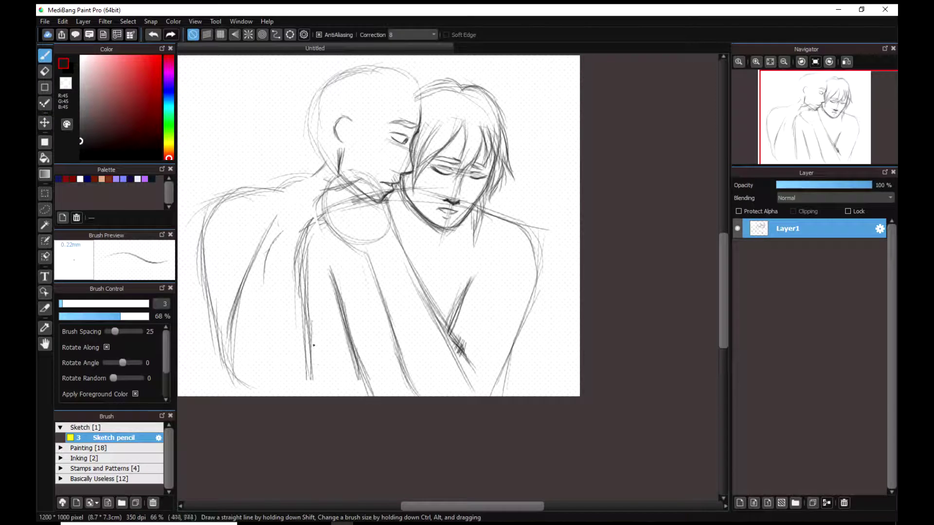
- Redraw the left figure's bent arm from the hand to the elbow and erase the old inner upper-arm line
left_click_drag(318, 217, 224, 348)
mouse_move(242, 294)
left_mouse_down()
mouse_move(236, 371)
mouse_move(297, 325)
left_mouse_up()
left_click_drag(238, 374, 307, 323)
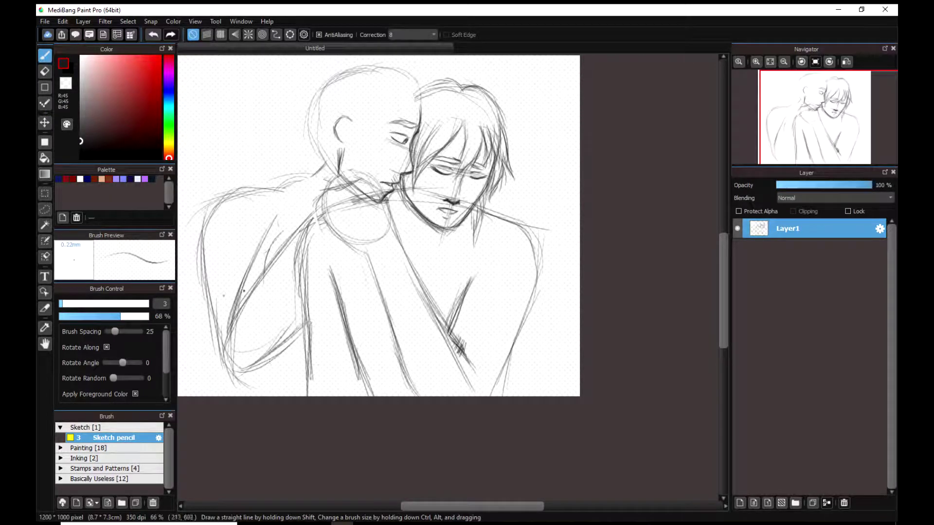
left_click(45, 72)
left_click_drag(279, 224, 246, 288)
left_click(44, 55)
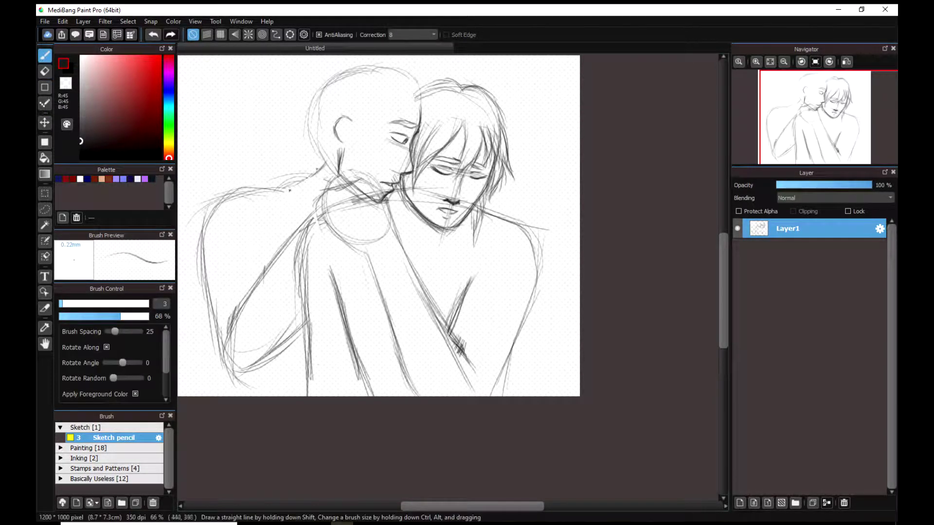
- Strengthen the left figure's neck, upper back and shoulder contour with layered strokes
left_click_drag(326, 146, 301, 186)
left_click_drag(323, 155, 258, 197)
left_click_drag(310, 187, 206, 222)
left_click_drag(310, 176, 201, 237)
scroll(413, 230, "down", 2)
scroll(346, 297, "up", 4)
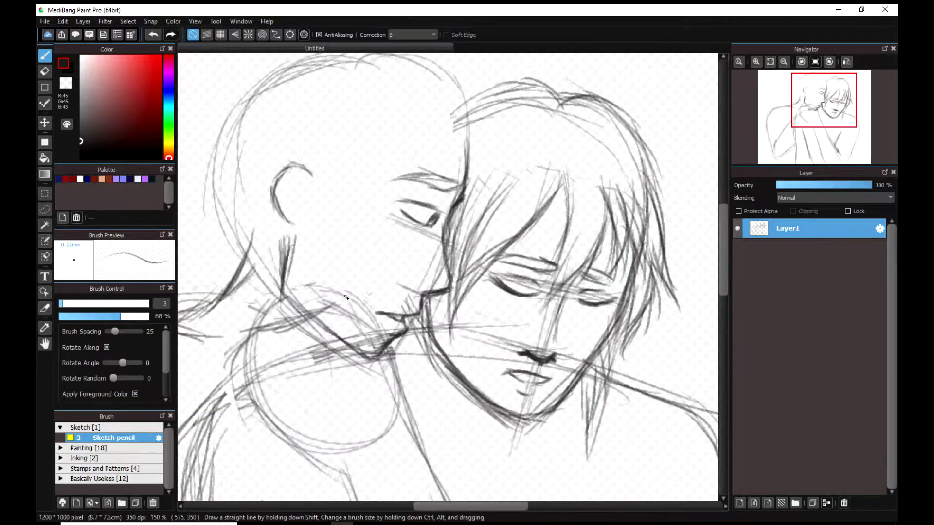
- Sketch the left figure's hairline across the forehead and down to the sideburn in front of the ear
left_click_drag(333, 142, 317, 205)
left_click_drag(367, 129, 413, 111)
left_click_drag(432, 148, 495, 125)
left_click_drag(379, 138, 461, 100)
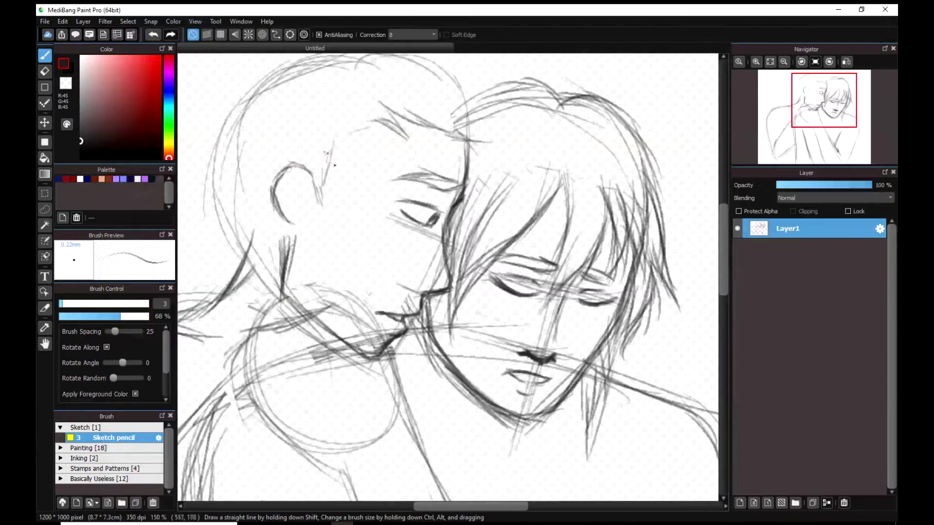
left_click_drag(326, 158, 311, 227)
left_click_drag(360, 146, 329, 181)
left_click_drag(320, 201, 312, 241)
left_click_drag(388, 129, 335, 146)
left_click_drag(377, 121, 351, 135)
- Define the hair outline along the left figure's crown, back of the head and nape
left_click_drag(255, 91, 217, 170)
left_click_drag(222, 147, 238, 236)
left_click_drag(227, 184, 246, 287)
left_click_drag(291, 217, 229, 282)
left_click_drag(294, 60, 248, 103)
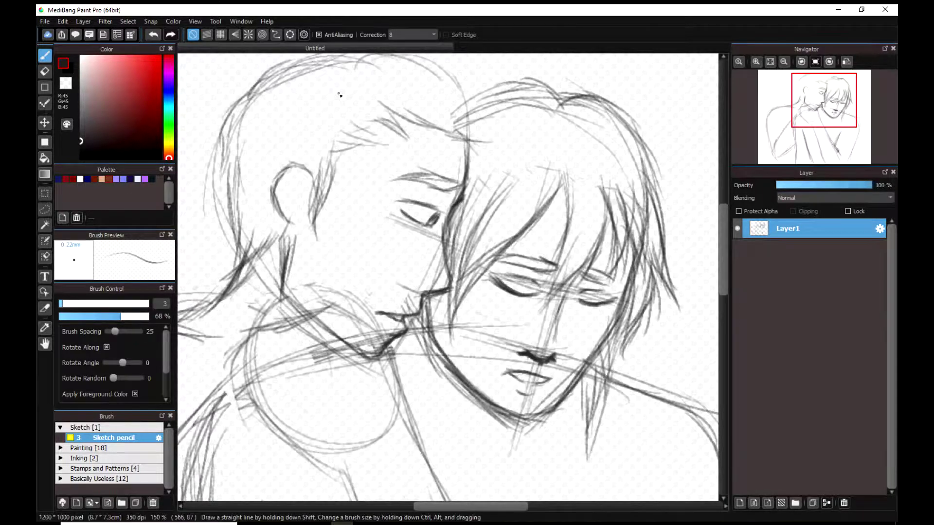
- Add fringe strands over the left figure's forehead and more hair strokes along the side of the head
scroll(367, 118, "down", 4)
scroll(357, 102, "up", 4)
mouse_move(297, 136)
left_mouse_down()
mouse_move(476, 132)
mouse_move(528, 197)
left_mouse_up()
mouse_move(501, 172)
left_mouse_down()
mouse_move(535, 202)
mouse_move(520, 219)
left_mouse_up()
left_click_drag(413, 112, 508, 141)
left_click_drag(470, 143, 518, 183)
mouse_move(304, 119)
left_mouse_down()
mouse_move(380, 107)
mouse_move(302, 157)
left_mouse_up()
left_click_drag(302, 147, 264, 222)
- Strengthen the torso, crossing forearm and outer arm lines down to the canvas edge, cleaning up the forearm with the eraser
scroll(351, 147, "down", 4)
scroll(317, 287, "up", 2)
left_click_drag(343, 274, 342, 322)
left_click_drag(375, 242, 406, 321)
left_click_drag(462, 238, 507, 304)
left_click_drag(435, 278, 459, 321)
left_click(45, 71)
left_click_drag(463, 243, 493, 291)
left_click(45, 56)
left_click_drag(295, 281, 310, 321)
left_click_drag(547, 262, 519, 321)
left_click_drag(535, 113, 467, 212)
left_click_drag(558, 109, 482, 176)
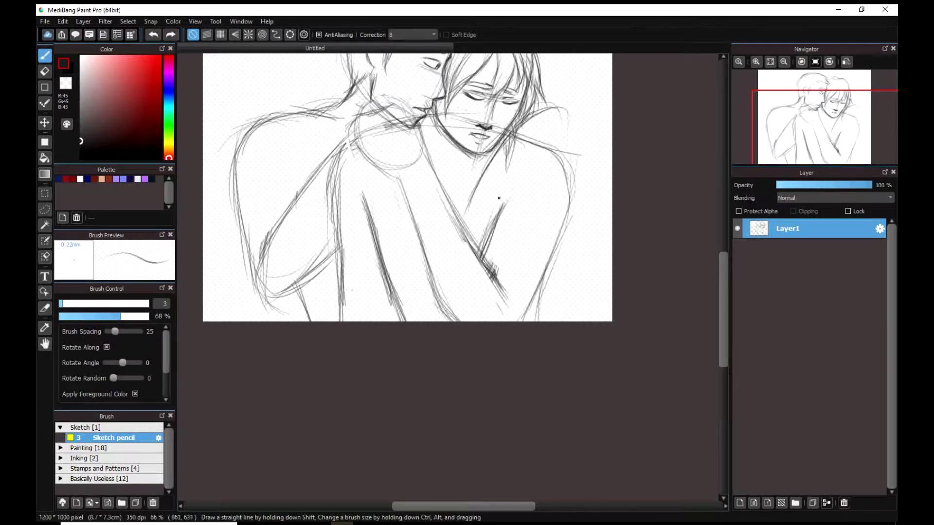
key("ctrl+z")
key("ctrl+z")
- Sketch the right figure's collar with a round chest detail, and add curved and diagonal clothing lines across the lower torso
left_click_drag(556, 274, 563, 301)
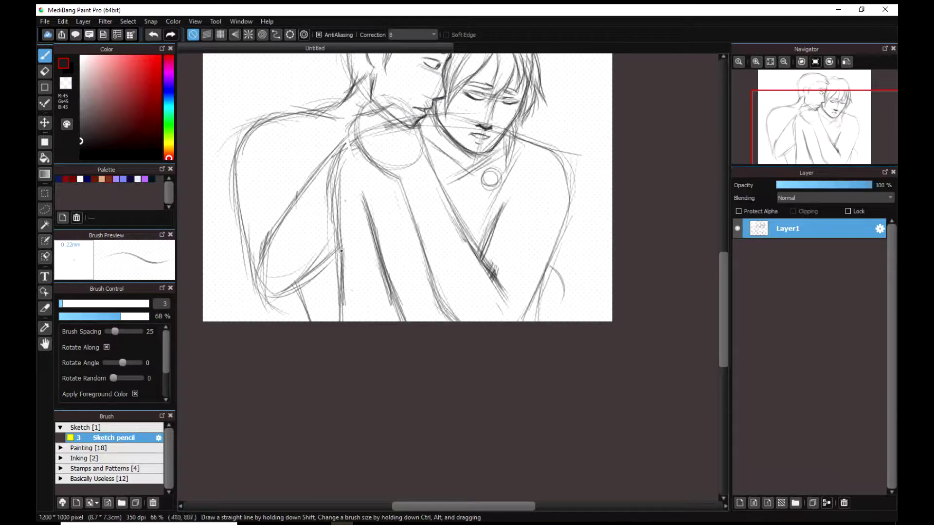
left_click_drag(335, 219, 392, 244)
left_click_drag(430, 239, 352, 319)
left_click_drag(411, 257, 351, 321)
left_click_drag(379, 280, 334, 321)
left_click_drag(358, 189, 374, 248)
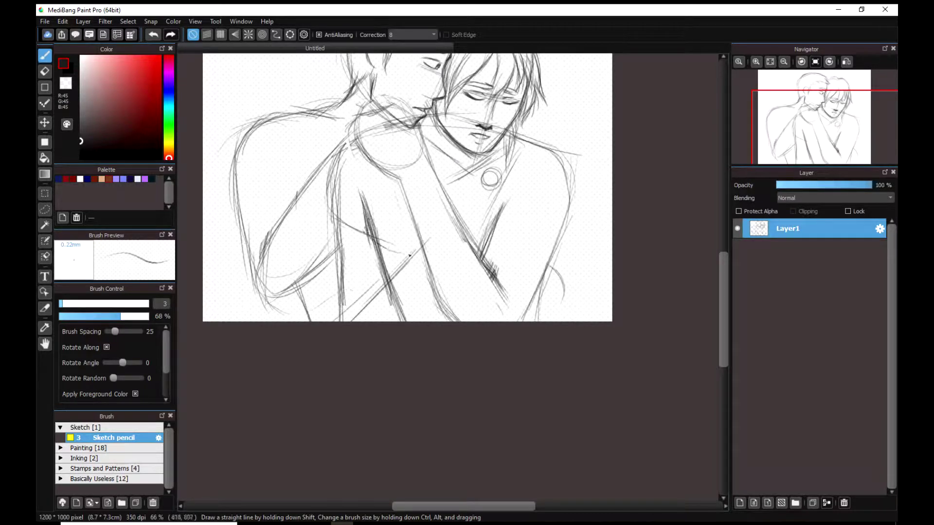
left_click_drag(331, 213, 365, 233)
left_click_drag(338, 244, 335, 321)
- Add sleeve curves and outer clothing lines around the right figure's lower arm down to the canvas edge
left_click_drag(488, 244, 539, 283)
left_click_drag(507, 249, 547, 321)
left_click_drag(575, 210, 568, 321)
left_click_drag(545, 277, 528, 321)
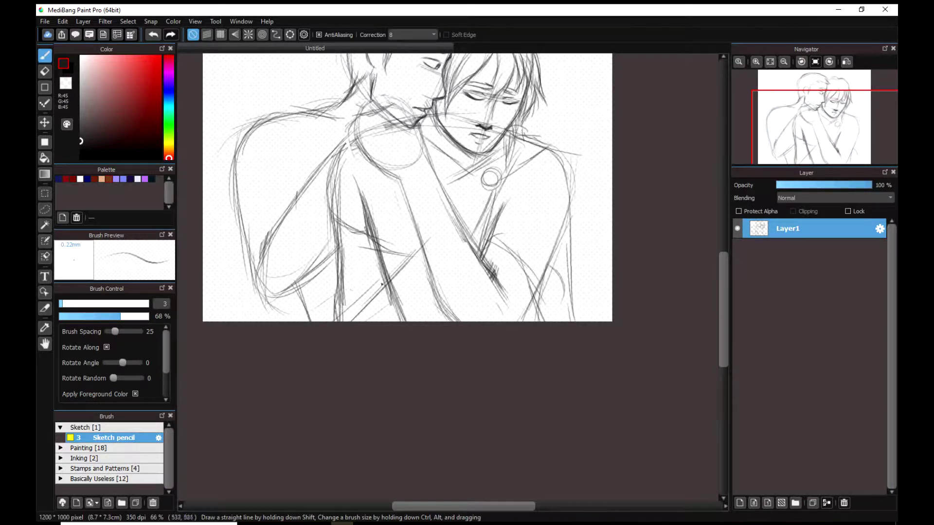
left_click_drag(382, 284, 360, 321)
- Open the YouTube comment notification, pause the video, heart the newest comment and return to MediBang Paint Pro
left_click(812, 495)
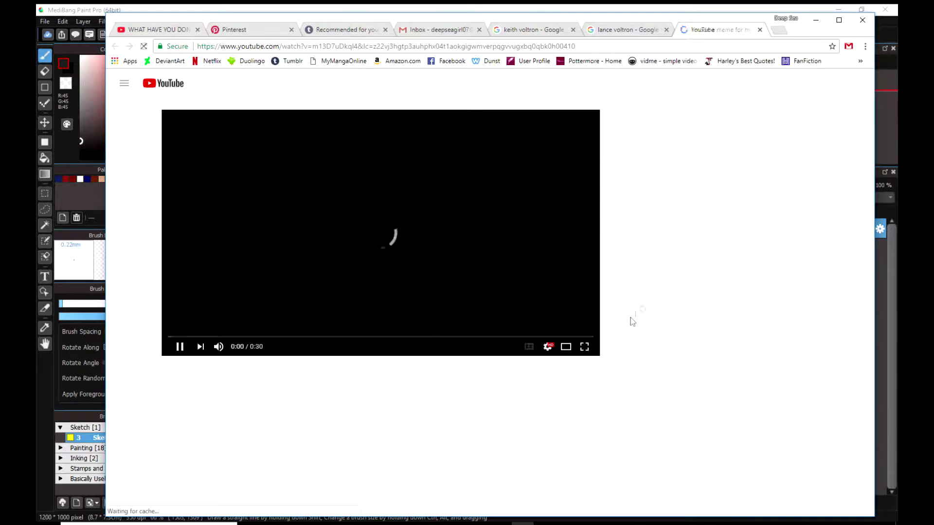
left_click(487, 234)
scroll(710, 246, "down", 3)
left_click(252, 474)
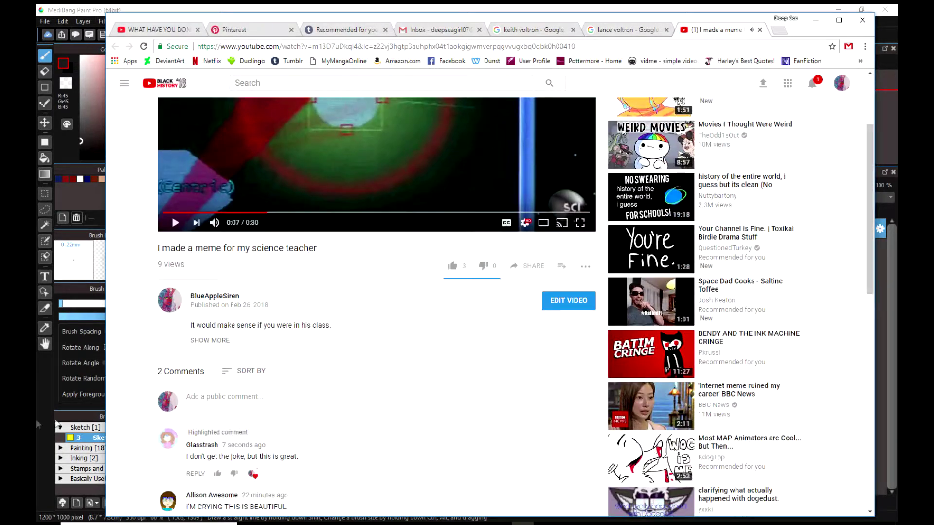
left_click(38, 423)
- Erase the overlapping guide lines around the knuckles and the left figure's chin
scroll(488, 144, "down", 1)
scroll(396, 216, "up", 2)
scroll(259, 308, "down", 3)
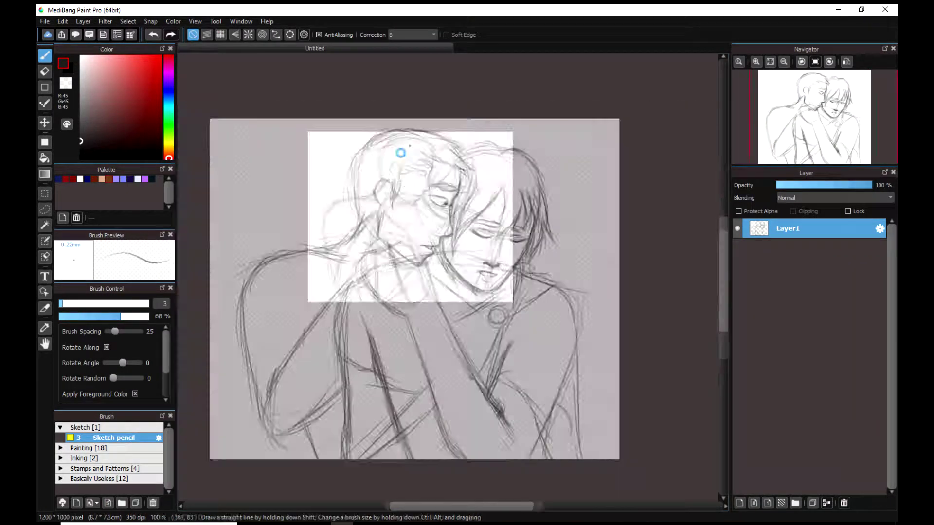
scroll(400, 152, "up", 3)
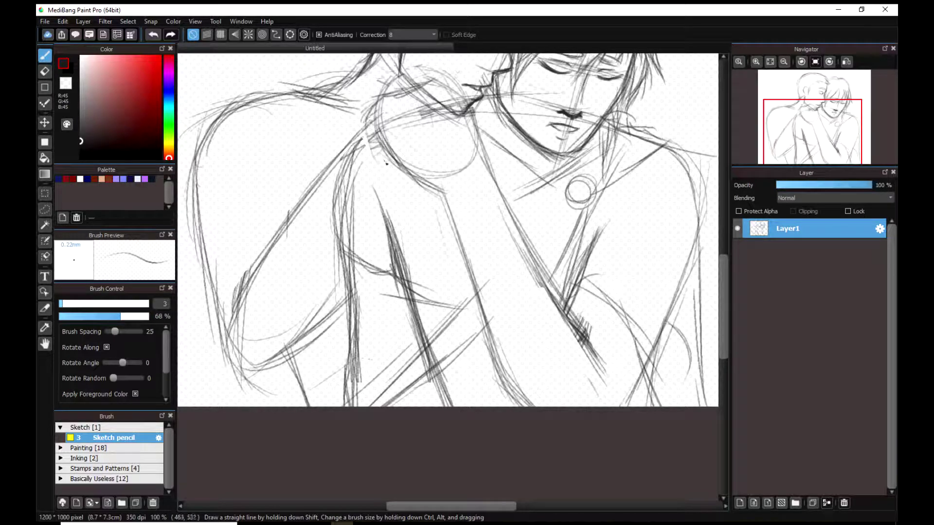
key("e")
mouse_move(392, 124)
left_mouse_down()
mouse_move(455, 96)
mouse_move(387, 102)
mouse_move(364, 116)
left_mouse_up()
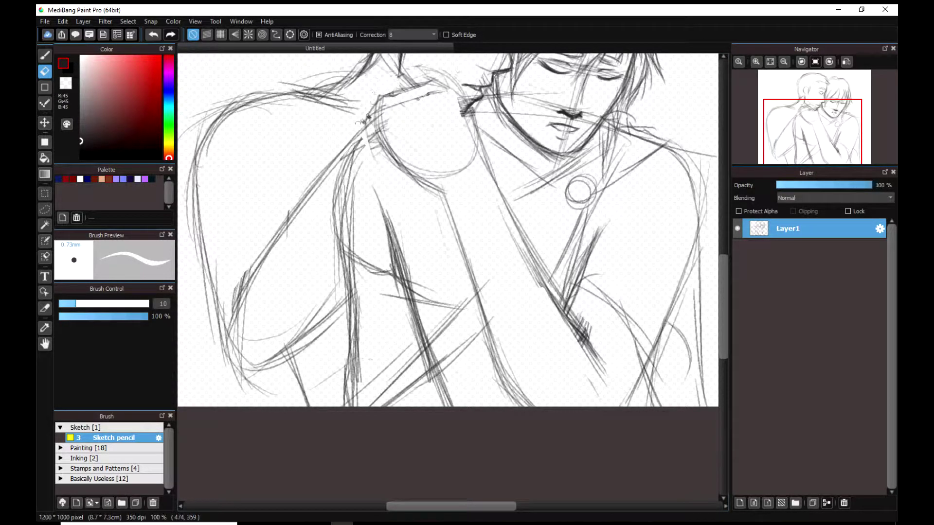
scroll(358, 195, "down", 3)
scroll(368, 150, "up", 3)
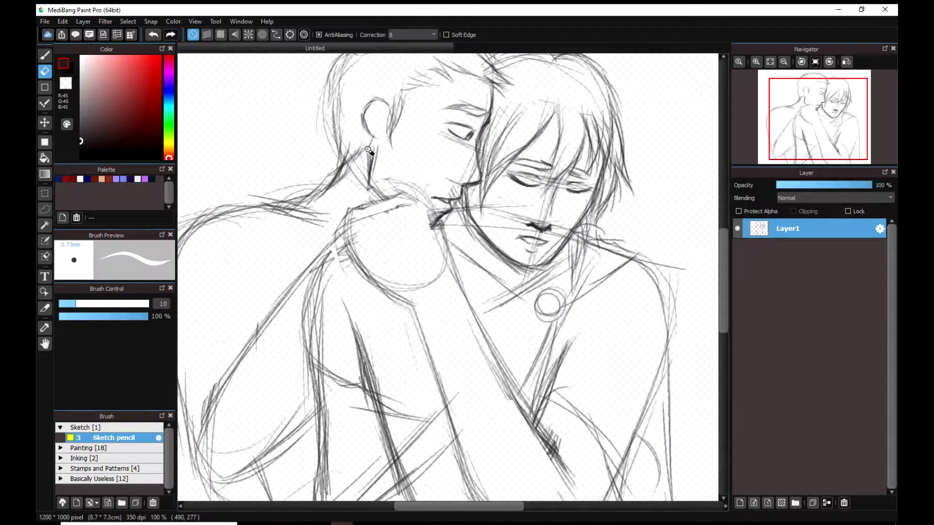
- Mark the knuckles with small circles, outline the back of the hand and begin the fingers
key("b")
left_click_drag(380, 226, 401, 214)
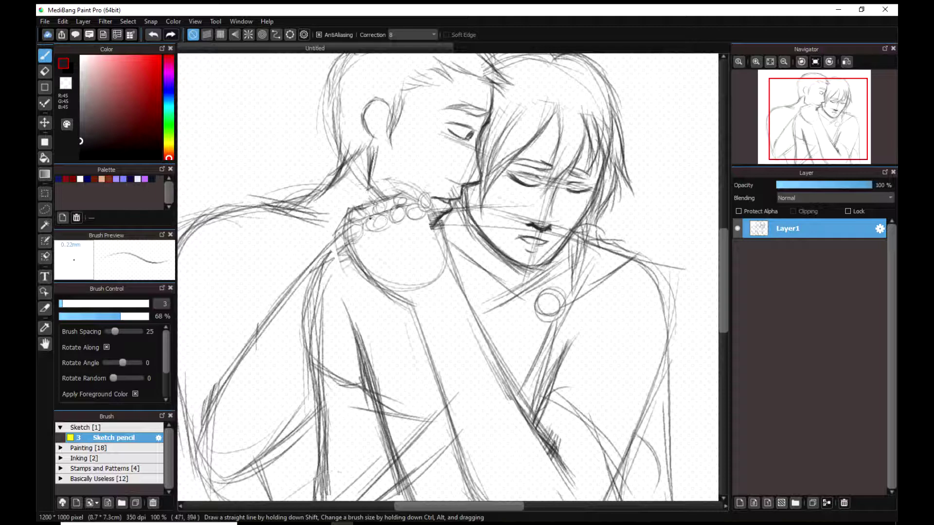
left_click_drag(334, 243, 391, 298)
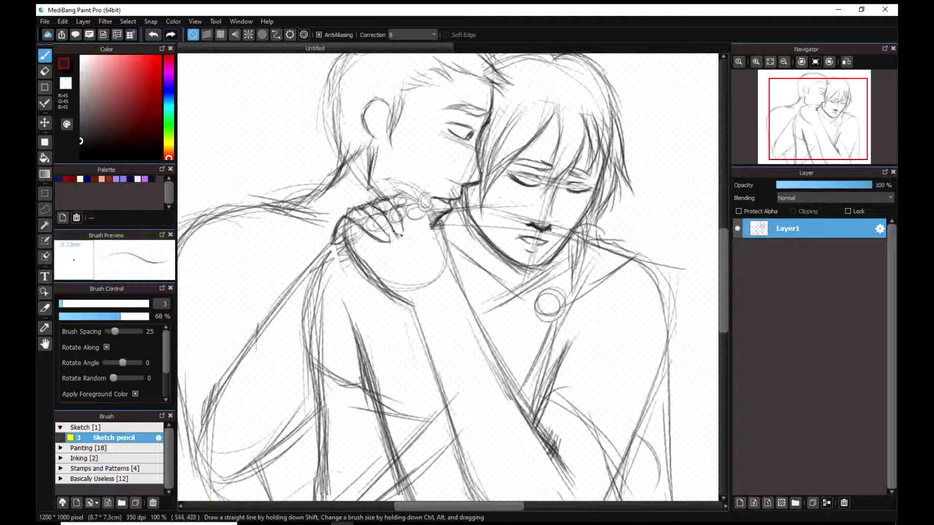
- Draw the remaining fingers curling over the shoulder and darken the hand and wrist contours
scroll(434, 185, "up", 1)
mouse_move(359, 214)
left_mouse_down()
mouse_move(384, 207)
mouse_move(403, 261)
mouse_move(414, 234)
left_mouse_up()
left_click_drag(447, 278, 452, 333)
left_click_drag(414, 235, 443, 309)
mouse_move(404, 215)
left_mouse_down()
mouse_move(428, 229)
mouse_move(442, 268)
left_mouse_up()
left_click_drag(422, 258, 437, 248)
left_click_drag(405, 215, 425, 257)
left_click_drag(436, 243, 452, 301)
mouse_move(261, 296)
left_mouse_down()
mouse_move(295, 292)
mouse_move(292, 234)
mouse_move(286, 244)
left_mouse_up()
scroll(320, 222, "down", 3)
scroll(421, 181, "up", 3)
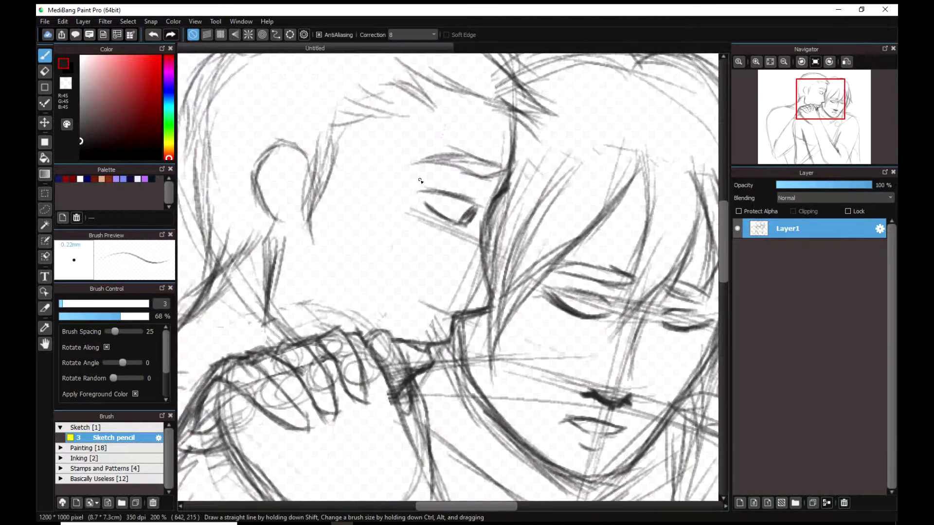
- Darken the left figure's upper eyelid and refine the eye
mouse_move(447, 196)
left_mouse_down()
mouse_move(481, 210)
mouse_move(484, 190)
left_mouse_up()
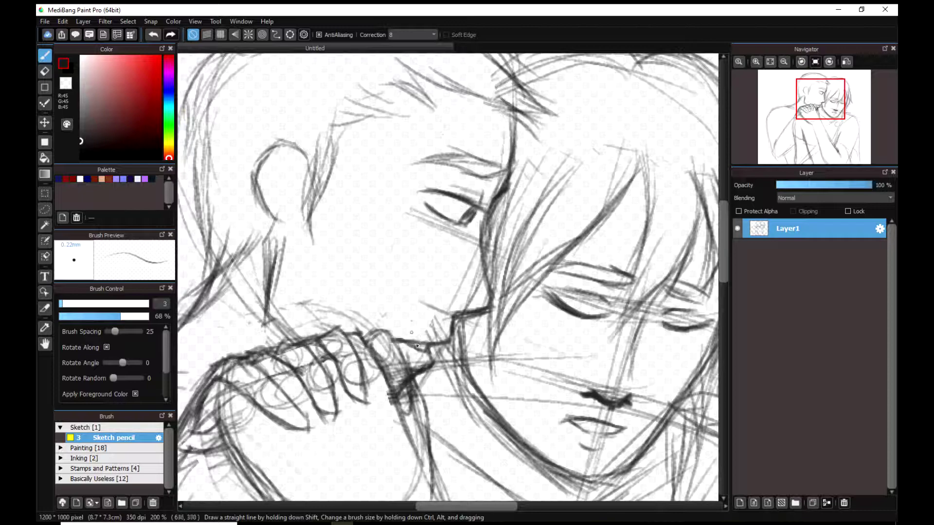
scroll(416, 346, "down", 1)
left_click_drag(480, 254, 504, 271)
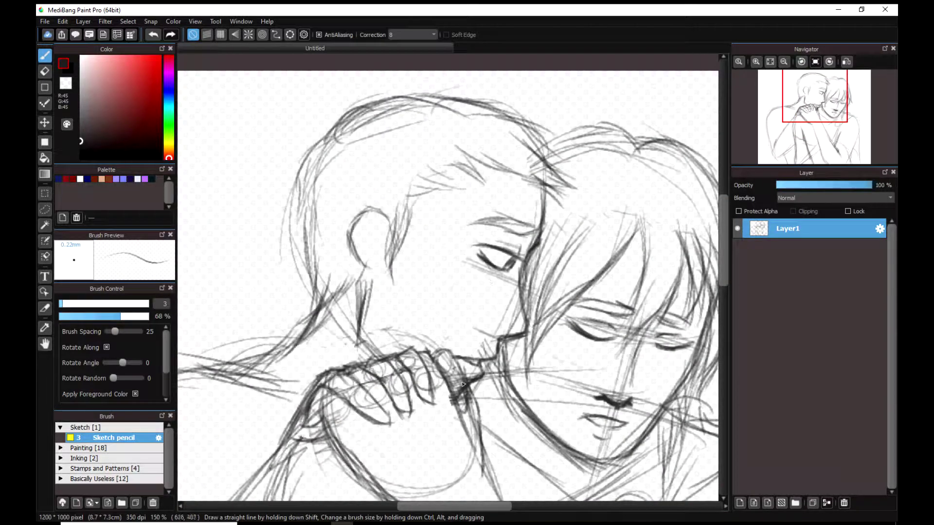
- Erase stray lines around the left figure's mouth and eye, redraw the lips on a rotated canvas and clear the rotation
key("e")
mouse_move(476, 365)
left_mouse_down()
mouse_move(516, 323)
mouse_move(511, 292)
left_mouse_up()
mouse_move(467, 261)
left_mouse_down()
mouse_move(514, 284)
mouse_move(489, 299)
mouse_move(545, 309)
mouse_move(541, 293)
left_mouse_up()
key("b")
key("Left")
key("Left")
scroll(511, 364, "up", 2)
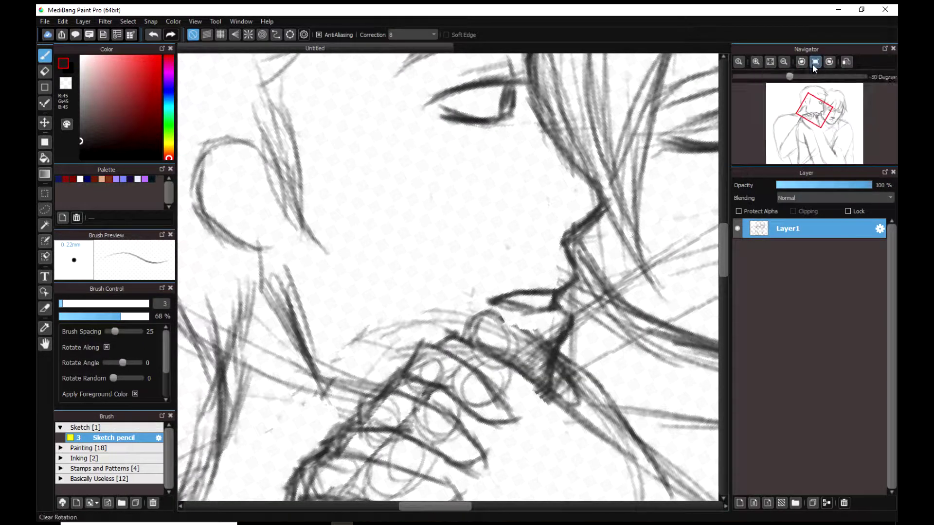
left_click(815, 62)
- Erase the right figure's eyebrows and redraw them with darker, angled strokes
scroll(487, 219, "down", 3)
scroll(561, 231, "up", 2)
scroll(505, 234, "down", 1)
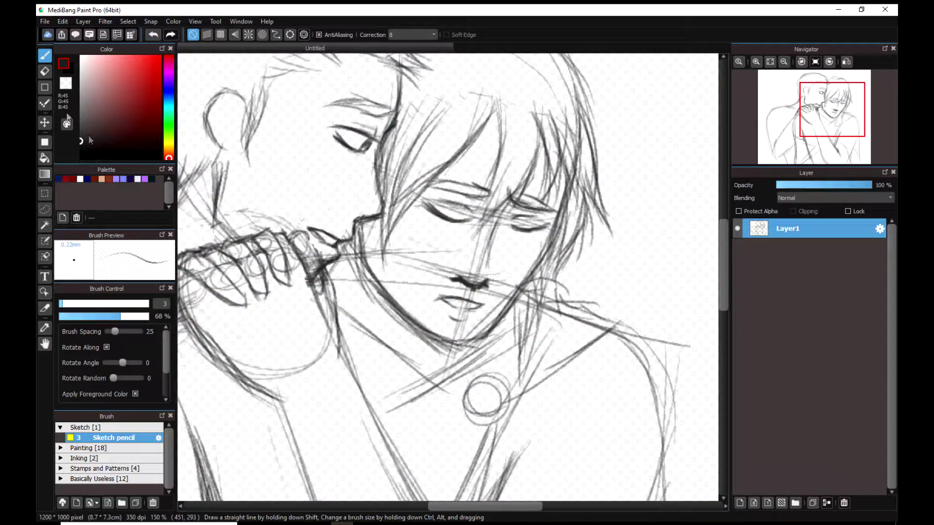
key("e")
key("b")
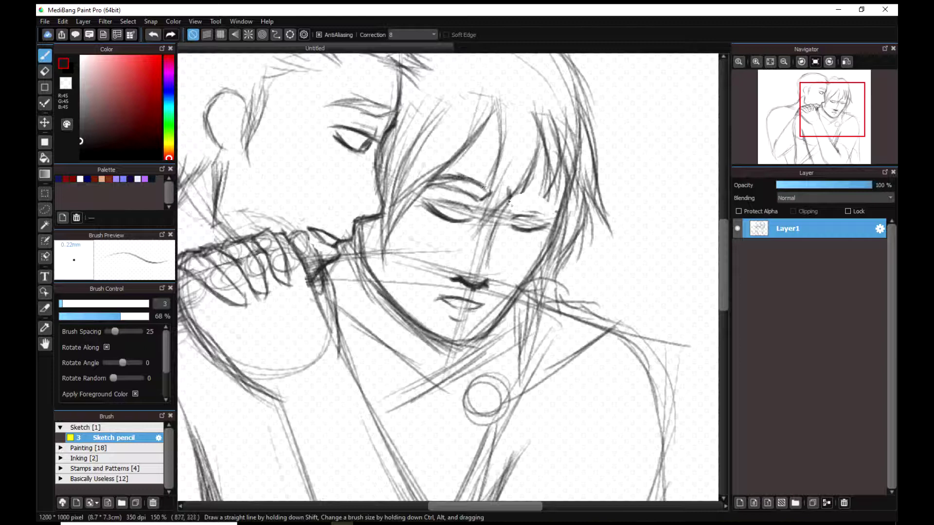
- Erase the left figure's eyebrow and sketch it again
key("e")
mouse_move(331, 103)
left_mouse_down()
mouse_move(348, 117)
mouse_move(388, 115)
mouse_move(359, 106)
mouse_move(389, 115)
left_mouse_up()
key("b")
scroll(378, 121, "down", 3)
- Switch to the browser, examine several enlarged Keith reference images and return to MediBang Paint Pro
left_click(522, 524)
left_click(789, 116)
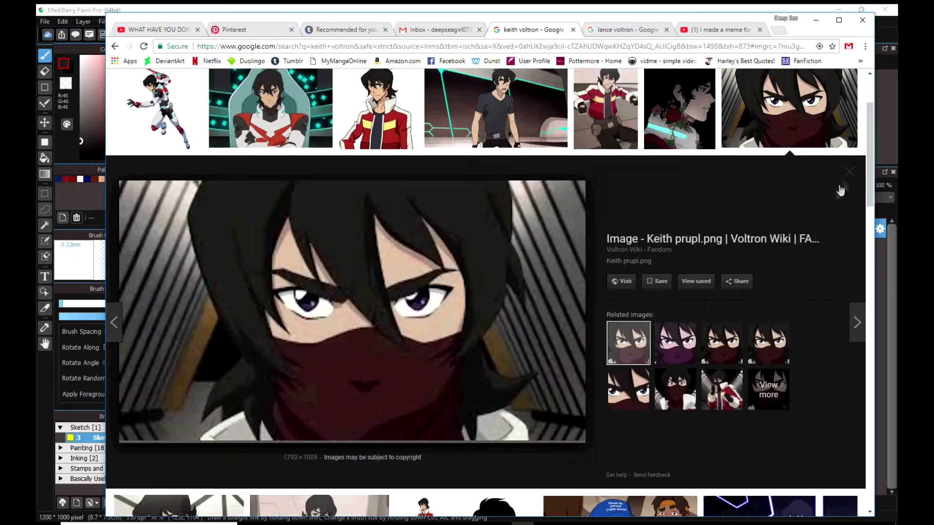
left_click(849, 172)
left_click(500, 209)
scroll(487, 194, "up", 4)
left_click(496, 206)
left_click(680, 114)
left_click(50, 408)
- Erase the left figure's eye and redraw it, refining the brow and ear lines
scroll(359, 80, "up", 2)
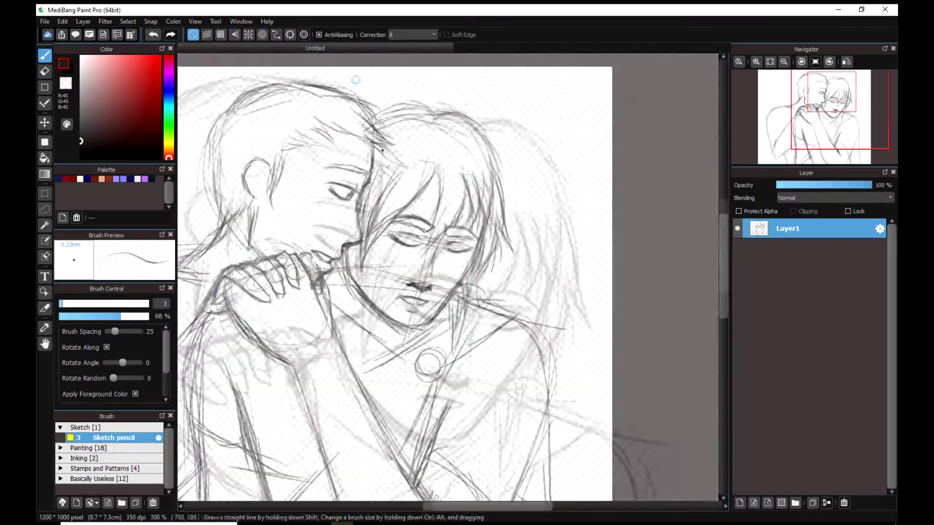
left_click(45, 71)
left_click_drag(330, 192, 342, 198)
key("b")
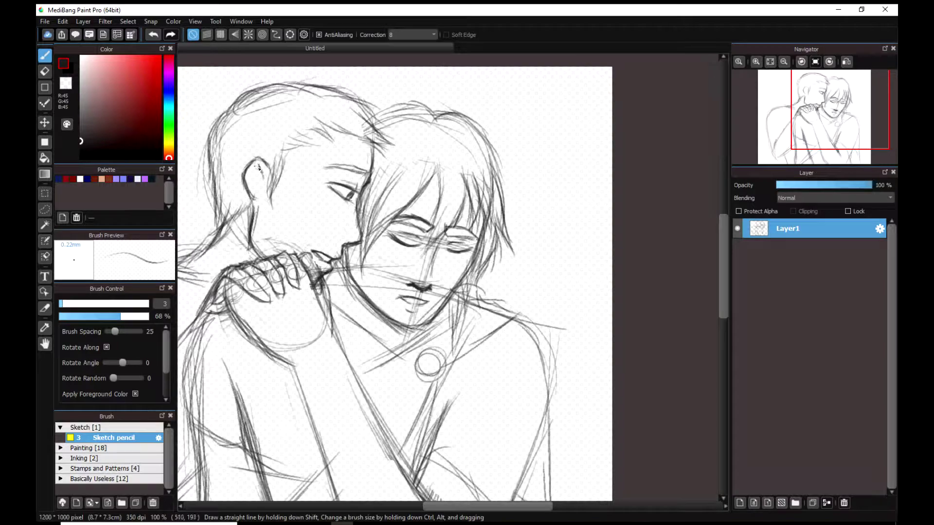
- Switch to the browser, compare the Keith and Lance image results and return to MediBang Paint Pro
key("ctrl+minus")
key("ctrl+minus")
key("alt+Tab")
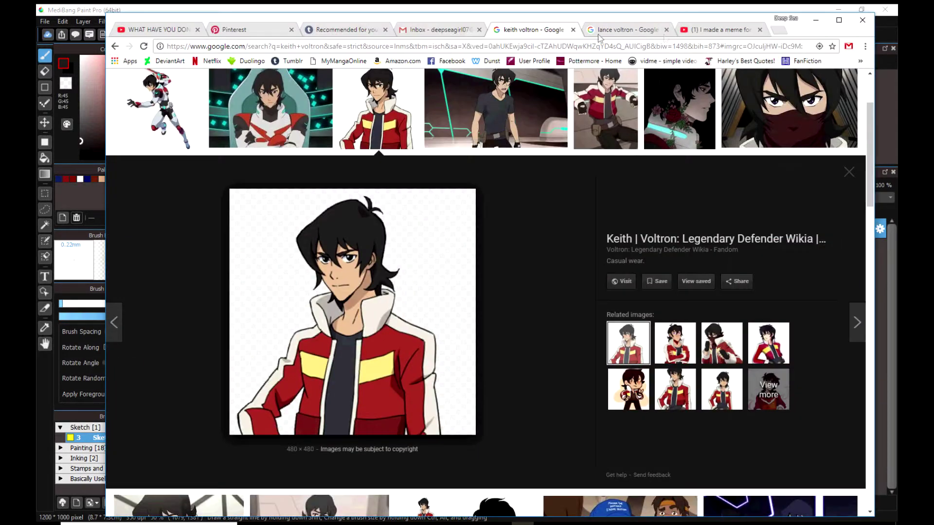
left_click(603, 30)
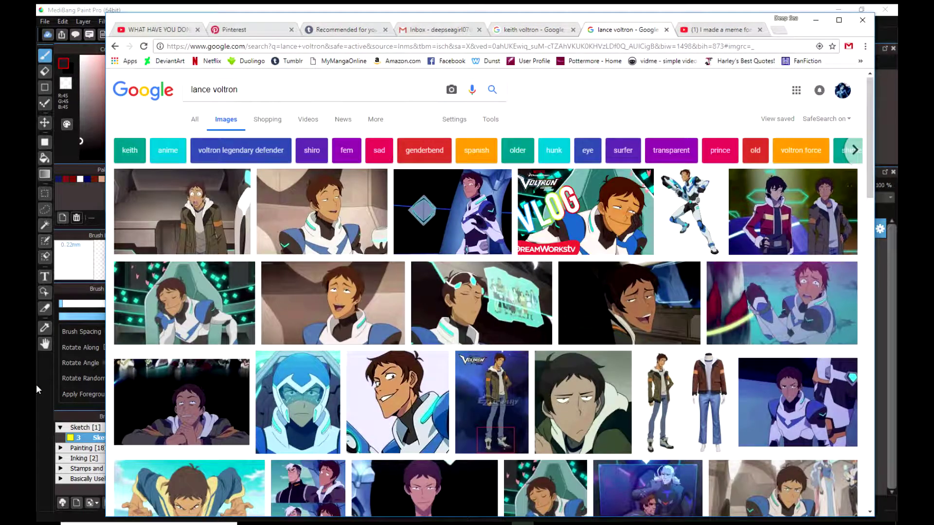
key("alt+Tab")
- Erase the crossing clothing lines, sleeve curves and round chest detail with the eraser set to size 15
left_click_drag(330, 369, 325, 344)
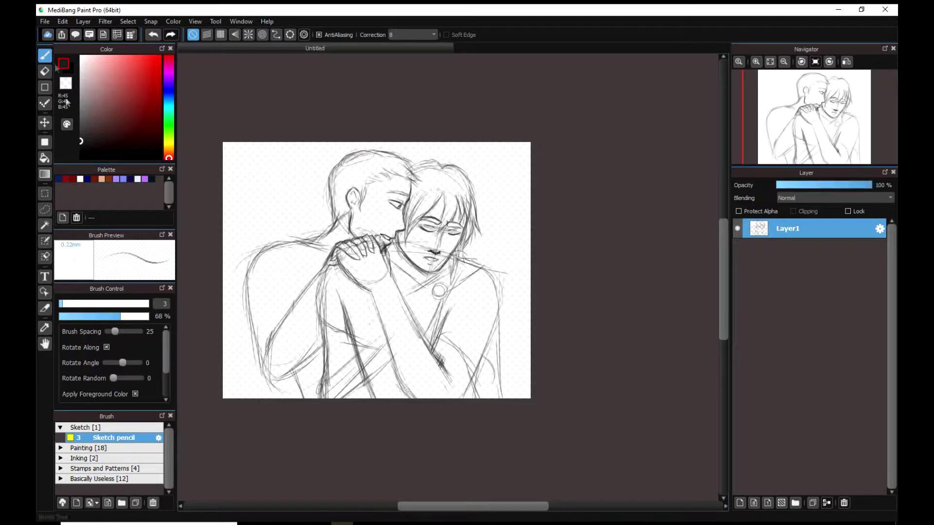
key("e")
left_click(85, 304)
mouse_move(346, 335)
left_mouse_down()
mouse_move(343, 391)
mouse_move(355, 330)
left_mouse_up()
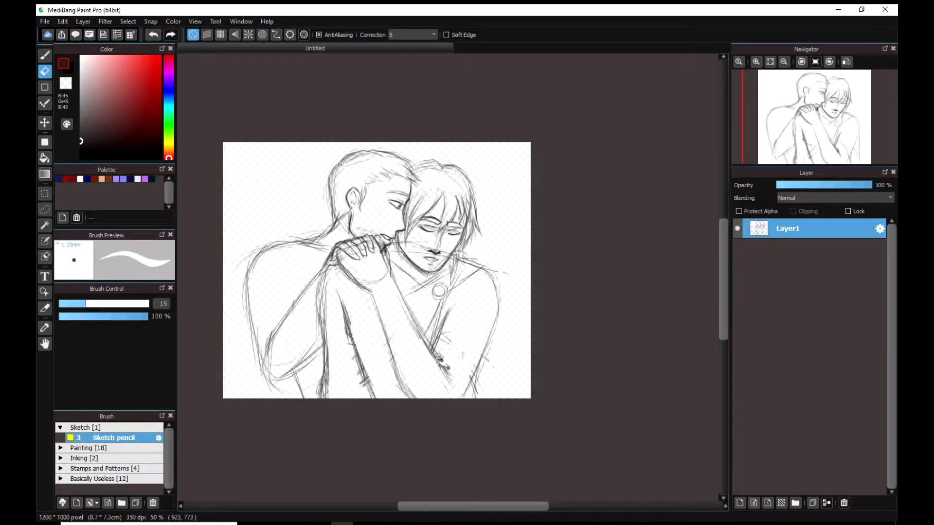
- Redraw the torso edges and the clothing lines beside the right figure's elbow with the Sketch pencil
key("b")
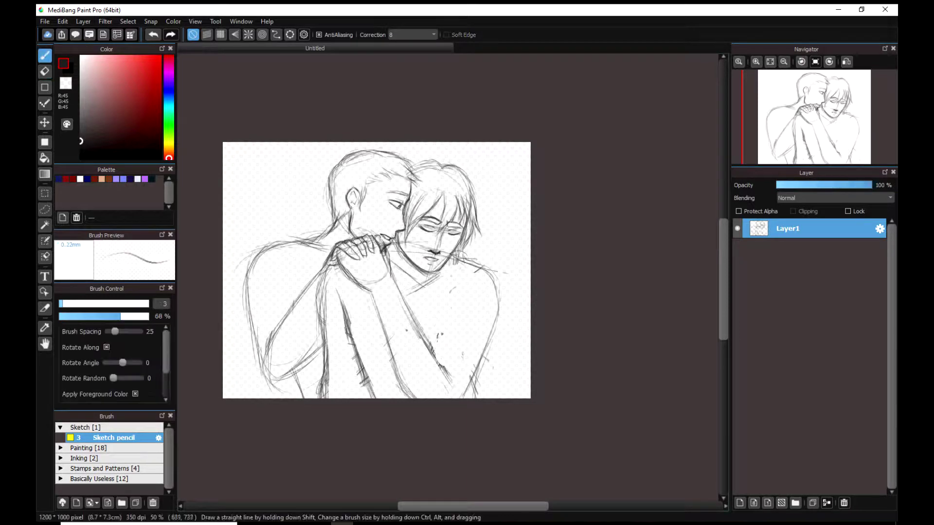
left_click_drag(323, 357, 318, 399)
left_click_drag(362, 368, 369, 401)
left_click_drag(479, 374, 476, 400)
left_click_drag(488, 341, 496, 395)
key("alt+Tab")
key("alt+Tab")
- Sketch the hood edge behind the right figure's neck and reinforce the torso lines beneath the hand
left_click_drag(465, 243, 484, 270)
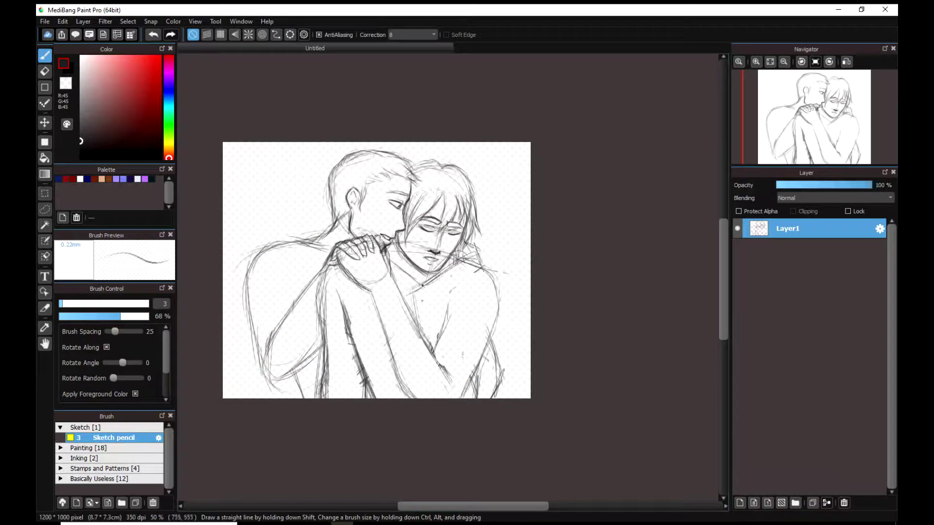
left_click_drag(348, 346, 364, 416)
left_click_drag(376, 312, 381, 414)
left_click_drag(329, 276, 321, 343)
left_click_drag(329, 274, 323, 399)
- Switch to the browser and enlarge the image of Keith and Lance standing side by side
left_click(523, 524)
left_click(792, 110)
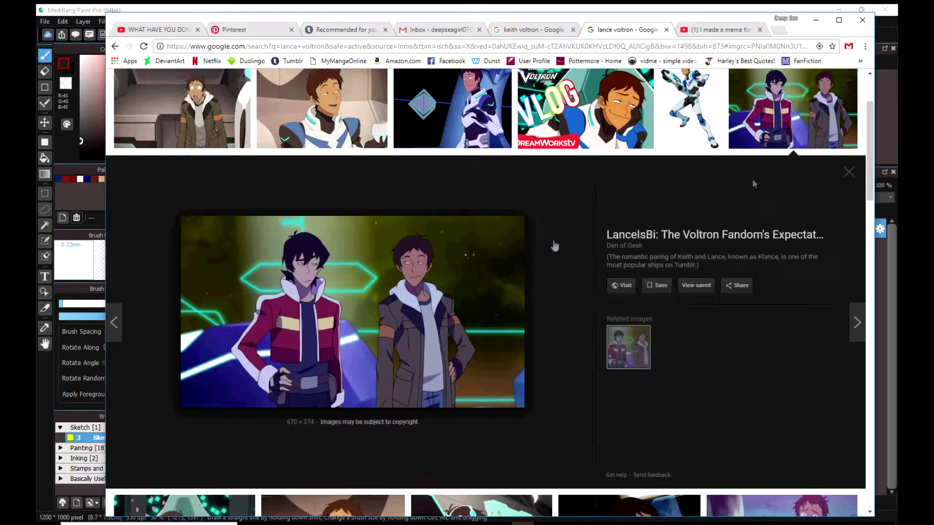
- Return to MediBang Paint Pro and sketch the sleeve edge and fold lines on the right figure's upper arm
left_click(62, 444)
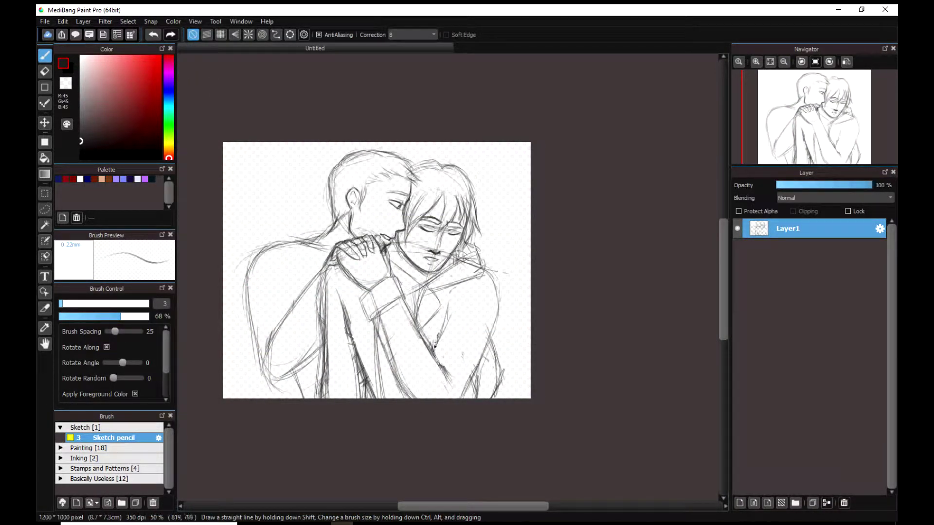
left_click_drag(496, 315, 472, 372)
left_click(523, 524)
left_click(38, 434)
mouse_move(447, 313)
left_mouse_down()
mouse_move(493, 336)
mouse_move(478, 362)
left_mouse_up()
- Sketch two horizontal stripe lines across the left figure's jacket front and rework its long vertical edge
left_click_drag(318, 323, 347, 328)
left_click_drag(324, 353, 351, 355)
left_click_drag(316, 322, 343, 326)
mouse_move(347, 335)
left_mouse_down()
mouse_move(358, 399)
mouse_move(373, 405)
mouse_move(326, 364)
left_mouse_up()
key("e")
left_click_drag(319, 280, 321, 375)
key("b")
left_click_drag(323, 312, 320, 399)
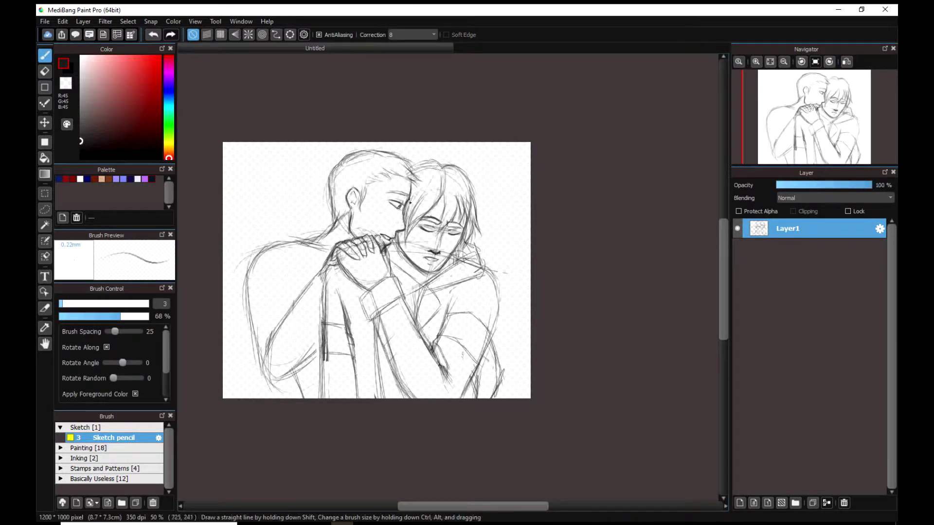
left_click_drag(452, 175, 471, 212)
left_click_drag(488, 231, 507, 233)
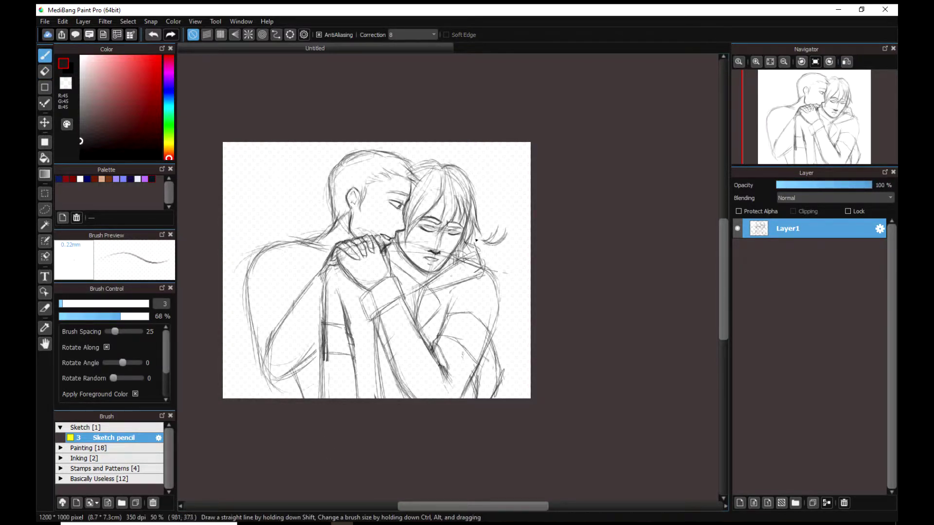
scroll(502, 191, "up", 2)
left_click_drag(475, 167, 457, 194)
left_click_drag(486, 172, 481, 194)
mouse_move(477, 180)
left_mouse_down()
mouse_move(494, 179)
mouse_move(529, 204)
left_mouse_up()
key("ctrl+z")
key("ctrl+z")
key("ctrl+z")
key("ctrl+z")
mouse_move(478, 163)
left_mouse_down()
mouse_move(486, 181)
mouse_move(462, 210)
left_mouse_up()
key("ctrl+z")
- Handwrite "Don't let go of me, okay?" beside the right figure's head with the Sketch pencil, erasing misplaced strokes
left_click_drag(465, 181, 464, 210)
left_click_drag(486, 203, 486, 204)
left_click_drag(490, 203, 518, 187)
mouse_move(519, 186)
left_mouse_down()
mouse_move(517, 208)
mouse_move(473, 246)
left_mouse_up()
left_click_drag(473, 243, 499, 243)
left_click_drag(501, 235, 532, 243)
key("e")
mouse_move(463, 289)
left_mouse_down()
mouse_move(470, 301)
mouse_move(510, 268)
mouse_move(519, 273)
mouse_move(460, 237)
mouse_move(483, 229)
mouse_move(510, 245)
left_mouse_up()
key("b")
key("e")
key("b")
left_click_drag(487, 241, 514, 233)
left_click_drag(472, 280, 457, 304)
left_click_drag(489, 283, 502, 287)
left_click_drag(535, 348, 519, 388)
left_click_drag(542, 332, 553, 344)
mouse_move(440, 145)
left_mouse_down()
mouse_move(469, 165)
mouse_move(496, 157)
left_mouse_up()
- Shift the whole sketch slightly toward the left edge of the canvas with the Move tool
scroll(501, 137, "down", 2)
key("v")
left_click_drag(375, 289, 362, 286)
key("b")
left_click(521, 524)
key("alt+Tab")
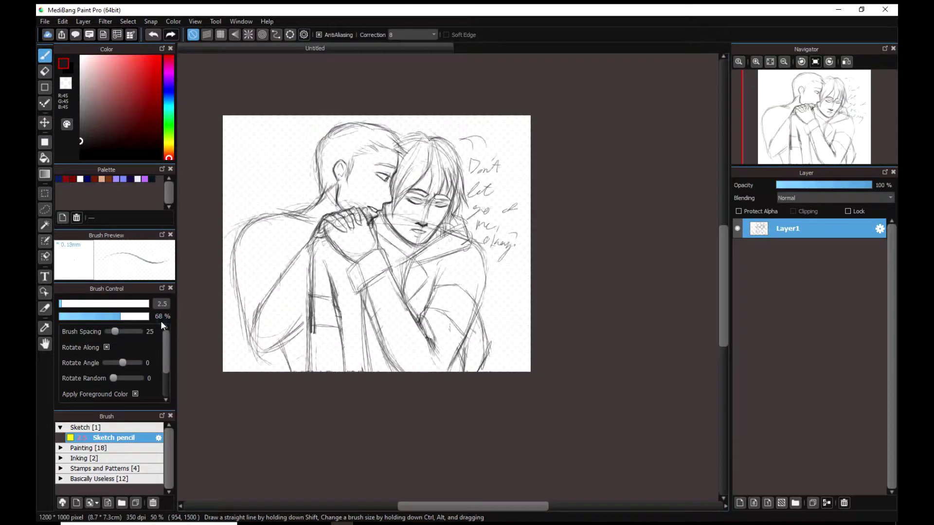
- Sketch sleeve folds and reinforce the outline of the left figure's upper arm and elbow with the pencil at size 2.5
key("ctrl+plus")
left_click_drag(295, 249, 247, 291)
left_click_drag(319, 246, 261, 282)
mouse_move(221, 197)
left_mouse_down()
mouse_move(223, 297)
mouse_move(229, 321)
left_mouse_up()
left_click_drag(222, 305, 253, 321)
left_click_drag(222, 215, 228, 304)
mouse_move(252, 286)
left_mouse_down()
mouse_move(234, 298)
mouse_move(283, 392)
left_mouse_up()
mouse_move(252, 351)
left_mouse_down()
mouse_move(305, 412)
mouse_move(293, 404)
mouse_move(370, 335)
left_mouse_up()
left_click_drag(332, 379, 377, 294)
- Erase the stray lines around the left figure's elbow and forearm with the eraser set to size 10
key("e")
left_click_drag(258, 372, 288, 419)
left_click(76, 304)
mouse_move(265, 324)
left_mouse_down()
mouse_move(281, 376)
mouse_move(300, 281)
left_mouse_up()
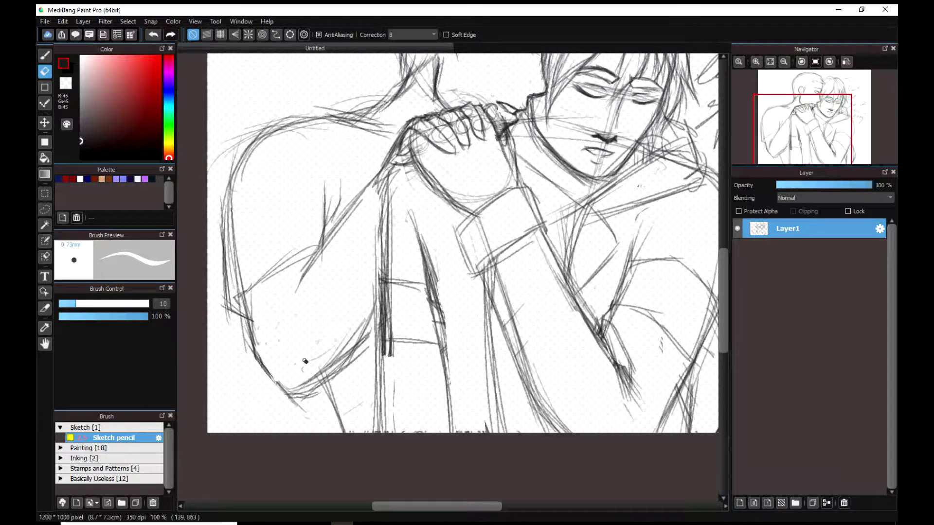
left_click_drag(293, 366, 329, 355)
left_click_drag(311, 379, 363, 316)
- Redraw the inner-elbow crease and forearm edges of the left figure with the Sketch pencil
key("b")
left_click_drag(342, 219, 278, 319)
left_click_drag(354, 215, 272, 345)
left_click_drag(382, 171, 311, 278)
mouse_move(382, 285)
left_mouse_down()
mouse_move(339, 376)
mouse_move(317, 386)
left_mouse_up()
- Sketch the collar at the left figure's neck and strengthen the shoulder and sleeve lines
scroll(315, 323, "down", 3)
scroll(329, 271, "up", 4)
left_click_drag(366, 176, 389, 239)
mouse_move(219, 210)
left_mouse_down()
mouse_move(390, 165)
mouse_move(371, 256)
left_mouse_up()
left_click_drag(363, 175, 384, 238)
left_click_drag(283, 370, 310, 308)
left_click_drag(274, 362, 291, 269)
left_click_drag(242, 214, 285, 257)
scroll(450, 195, "down", 4)
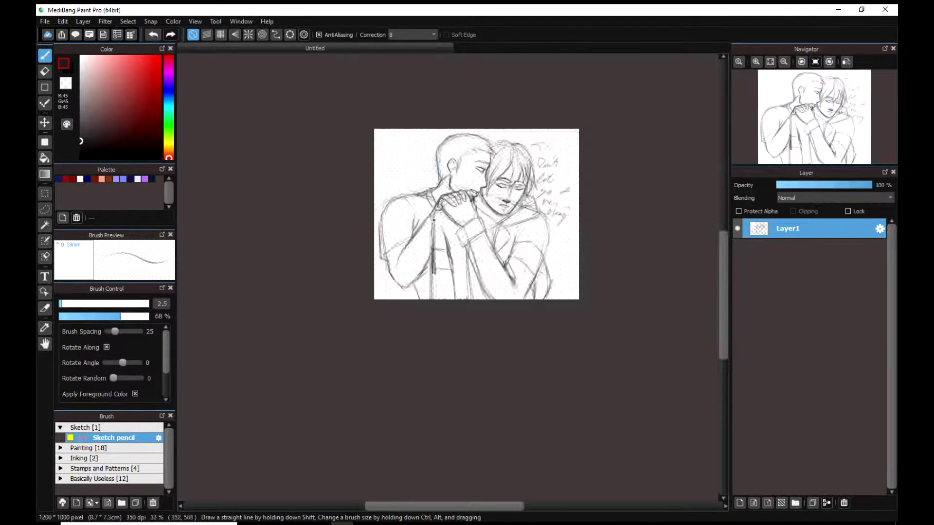
scroll(409, 205, "up", 2)
left_click_drag(423, 188, 363, 202)
left_click_drag(375, 193, 349, 309)
- Switch to the browser and examine further Lance reference images, including the one in the blue raglan shirt
left_click(522, 524)
left_click(849, 172)
scroll(386, 316, "down", 1)
left_click(333, 332)
left_click(849, 172)
left_click(423, 217)
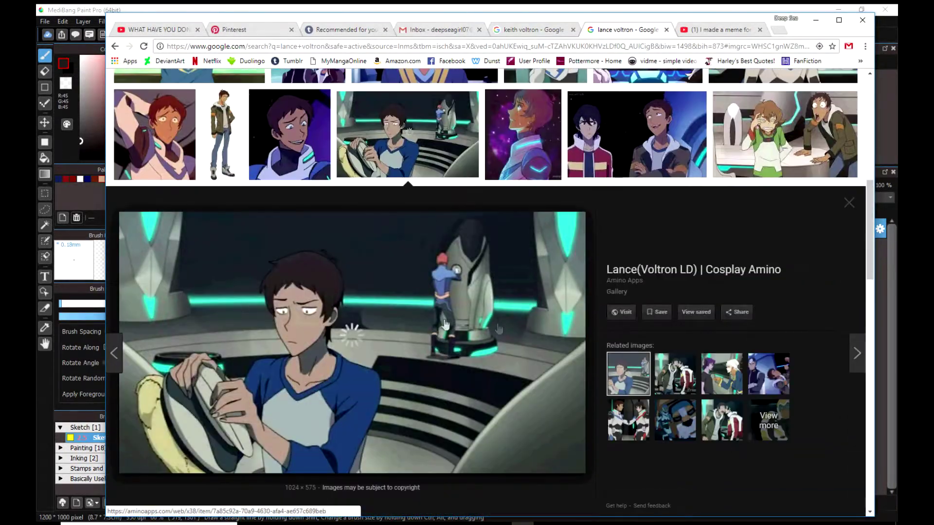
left_click(675, 375)
left_click(676, 421)
left_click(769, 377)
left_click(722, 375)
left_click(722, 421)
left_click(638, 386)
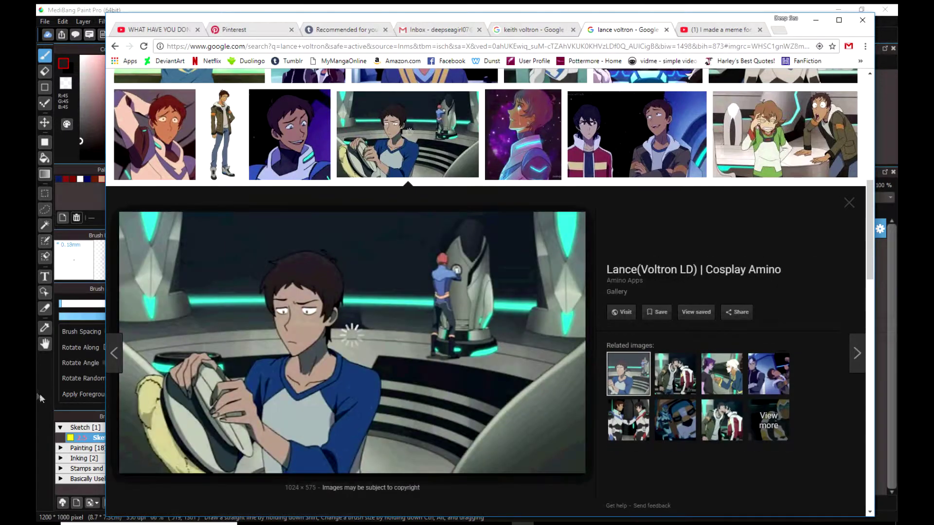
- Return to the drawing, erase the rough outer sleeve line of the left figure and redraw the arm and chest lines
left_click(41, 398)
left_click_drag(348, 284, 358, 353)
left_click_drag(349, 310, 380, 363)
key("e")
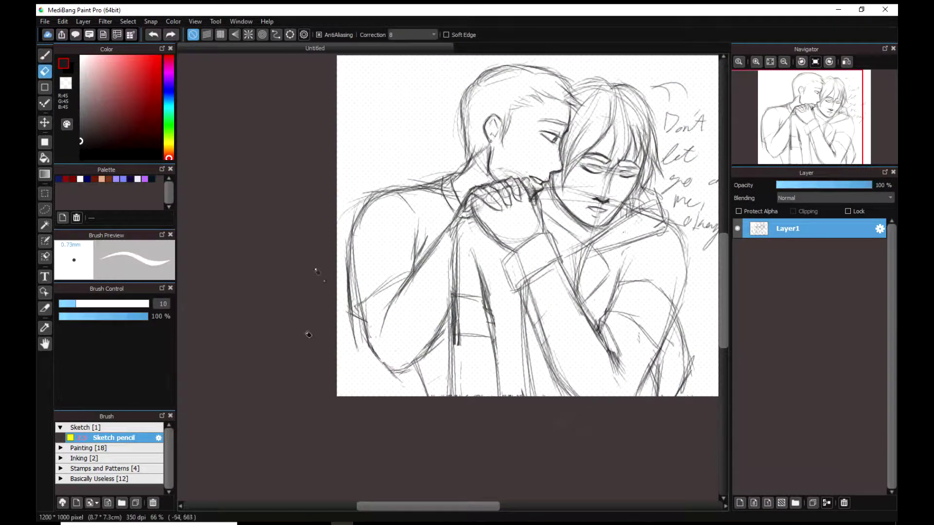
left_click_drag(347, 240, 357, 348)
left_click(45, 55)
left_click_drag(431, 253, 455, 290)
left_click(342, 524)
left_click(342, 524)
left_click_drag(349, 232, 366, 343)
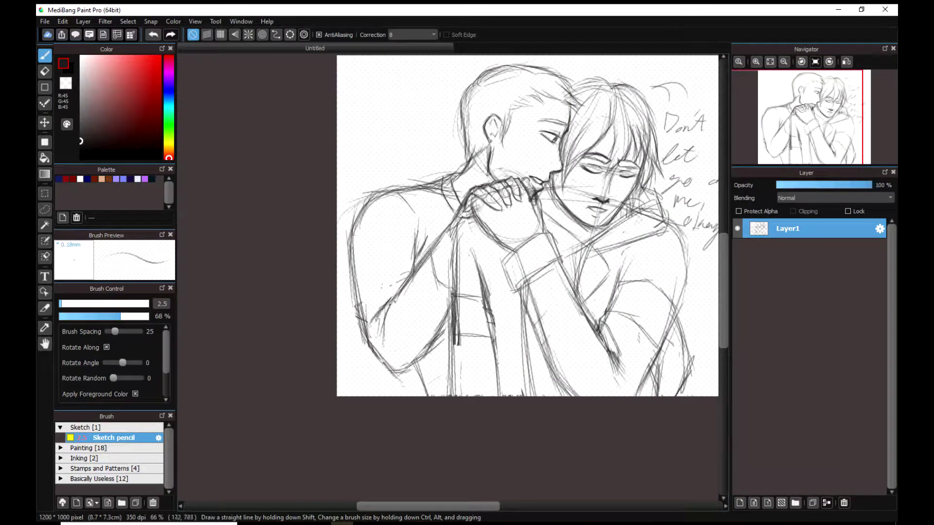
- Switch to the browser and compare the Lance and Rover image with the Keith image results
left_click(342, 524)
left_click_drag(868, 225, 868, 147)
left_click(452, 112)
left_click(531, 30)
left_click(533, 144)
key("ctrl+Tab")
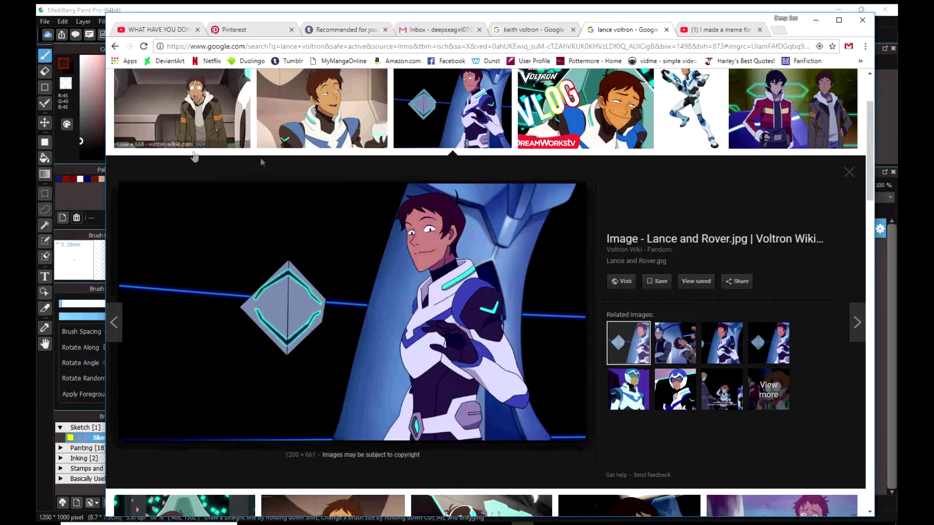
- Return to the drawing and reinforce the outer shoulder and sleeve line of the right figure
key("alt+Tab")
left_click_drag(665, 221, 659, 364)
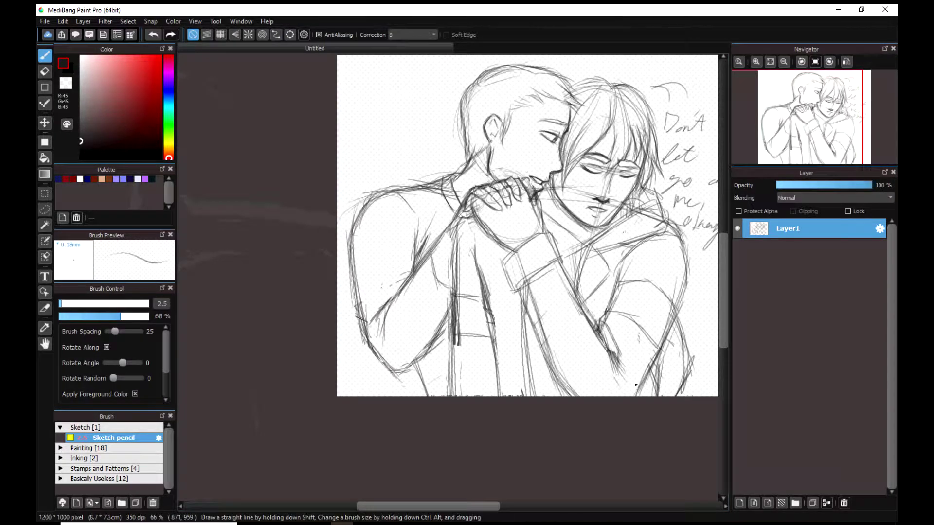
scroll(352, 190, "up", 2)
left_click(739, 504)
left_click(807, 249)
left_click_drag(871, 185, 838, 187)
left_click(808, 228)
scroll(534, 292, "down", 3)
scroll(534, 292, "up", 1)
scroll(369, 204, "up", 2)
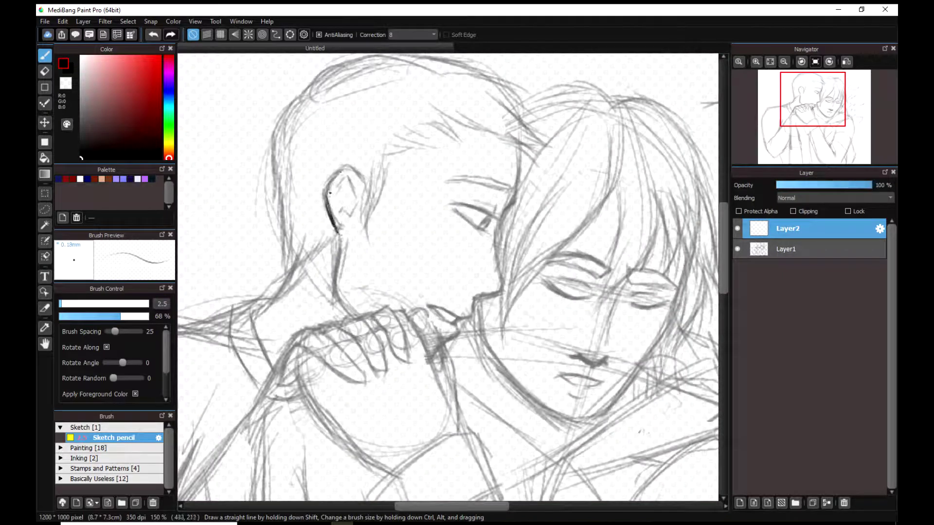
mouse_move(307, 89)
left_mouse_down()
mouse_move(274, 209)
mouse_move(283, 278)
left_mouse_up()
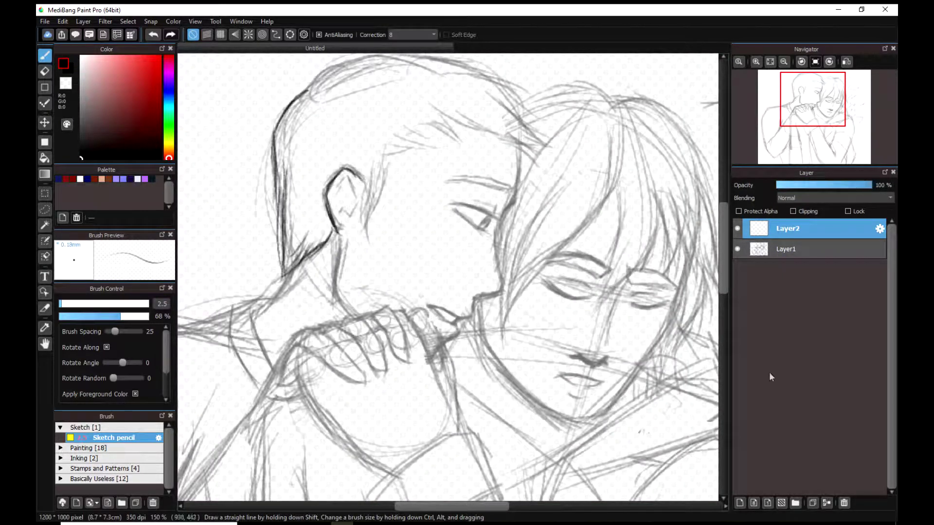
left_click(843, 503)
left_click_drag(837, 186, 872, 186)
- Erase the construction lines crossing the right figure's face and clean up around the nose, mouth and closed eyes
scroll(341, 196, "down", 4)
scroll(324, 278, "up", 3)
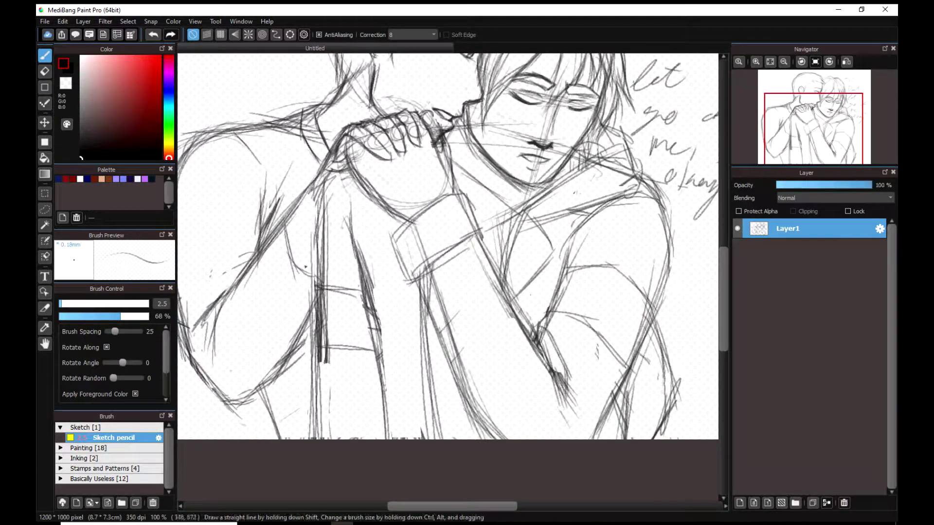
key("e")
left_click_drag(547, 132, 537, 137)
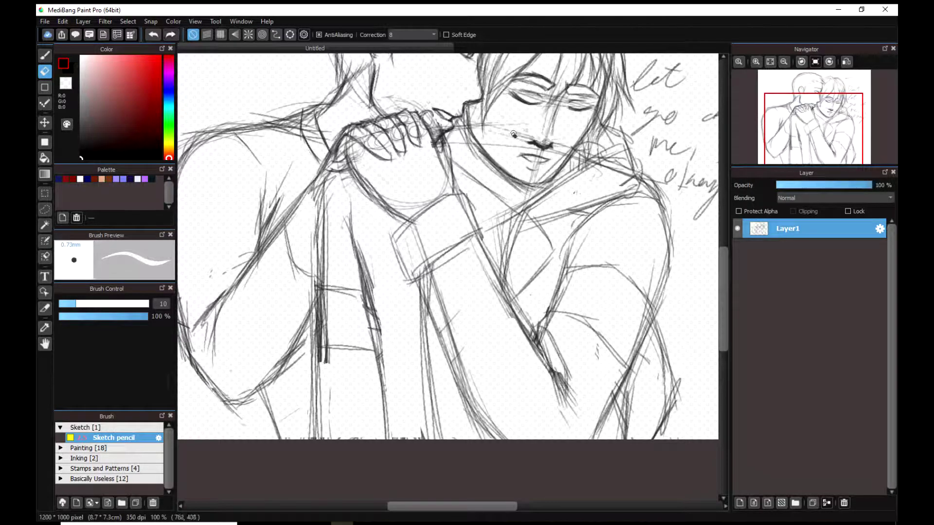
scroll(541, 120, "down", 3)
scroll(494, 234, "up", 4)
left_click_drag(462, 234, 475, 231)
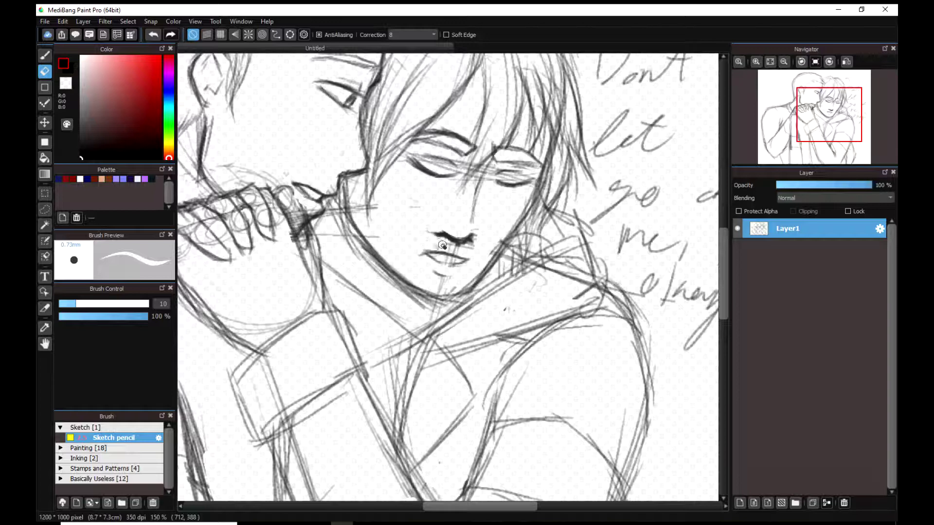
left_click_drag(226, 168, 297, 160)
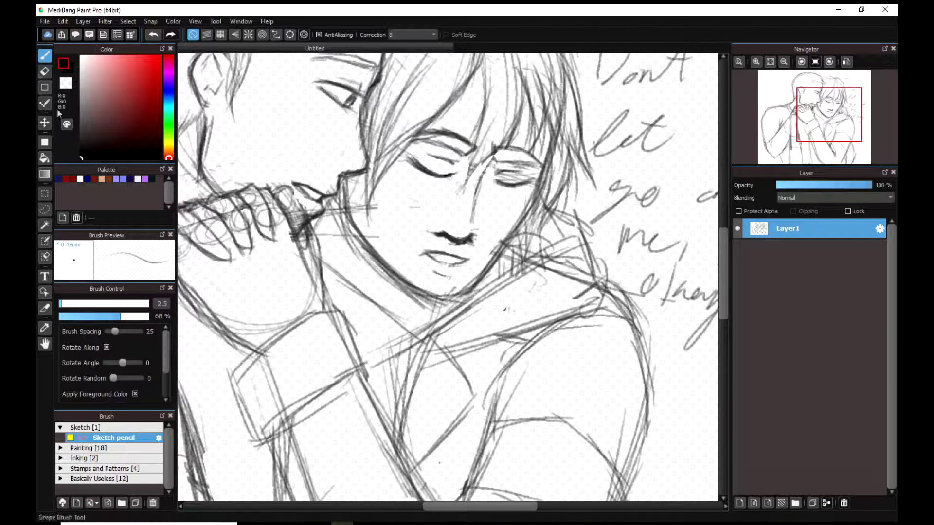
scroll(388, 208, "down", 3)
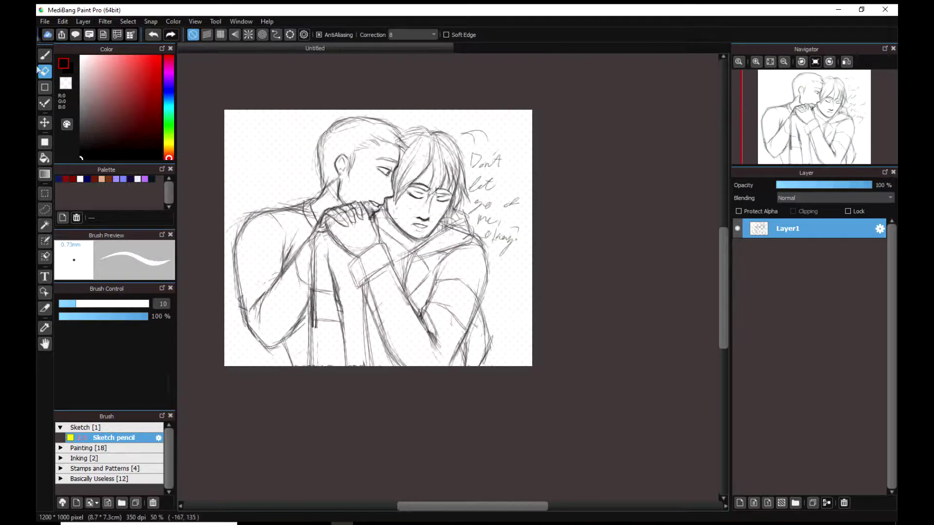
- Set the colour to dark grey (53, 53, 53) and sketch the right figure's neck lines and a clothing line below the cuff
key("b")
scroll(387, 208, "up", 2)
left_click_drag(359, 244, 360, 288)
left_click(82, 138)
key("ctrl+z")
left_click_drag(359, 201, 361, 287)
left_click_drag(361, 209, 372, 304)
left_click_drag(330, 398, 332, 500)
- Erase the heavy front edge of the left figure's jacket and redraw the long vertical jacket lines
key("e")
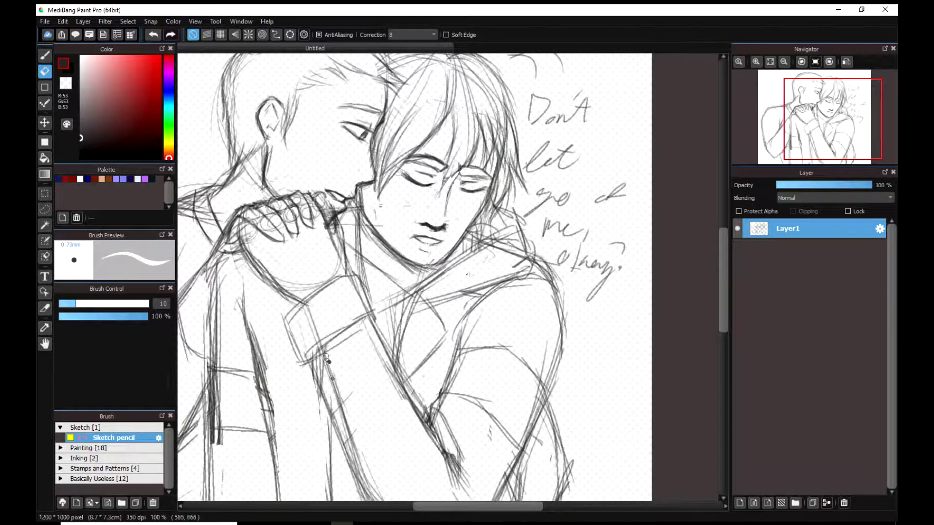
mouse_move(218, 445)
left_mouse_down()
mouse_move(217, 291)
mouse_move(211, 368)
left_mouse_up()
key("b")
left_click_drag(212, 316, 209, 500)
left_click_drag(262, 362, 276, 494)
left_click_drag(269, 437, 278, 497)
- Reinforce the outline of the left figure's upper arm and elbow
scroll(400, 253, "down", 3)
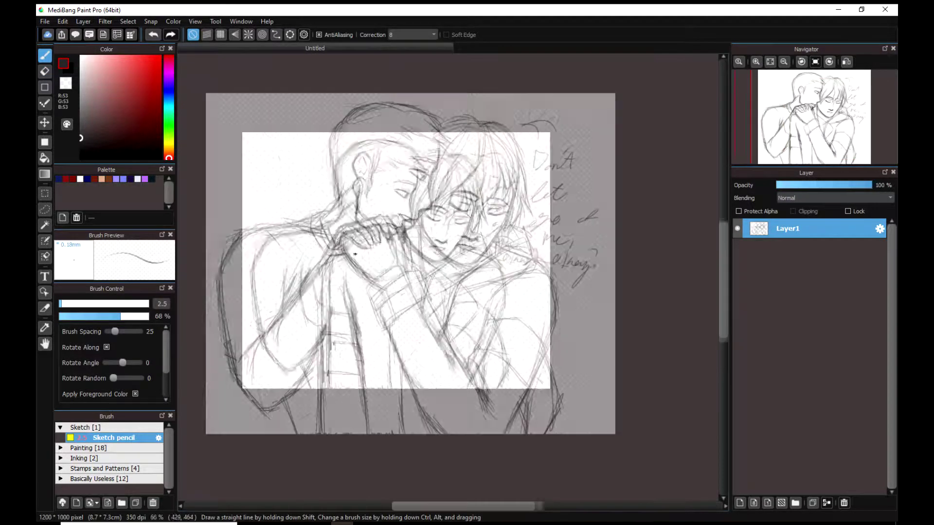
scroll(331, 267, "up", 3)
left_click_drag(202, 313, 227, 422)
mouse_move(213, 387)
left_mouse_down()
mouse_move(260, 457)
mouse_move(340, 371)
left_mouse_up()
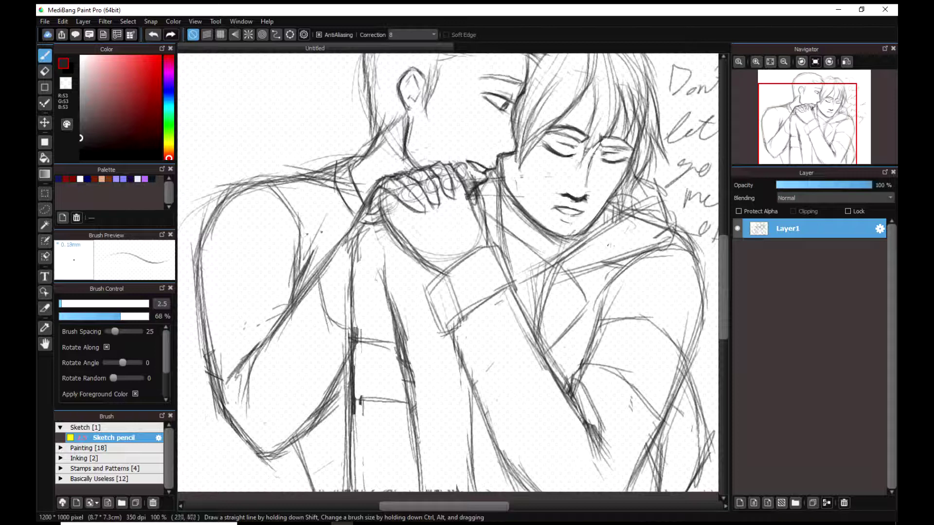
- Erase the loose strokes above the left figure's shoulder and redraw a clean shoulder contour
left_click_drag(258, 180, 342, 168)
key("e")
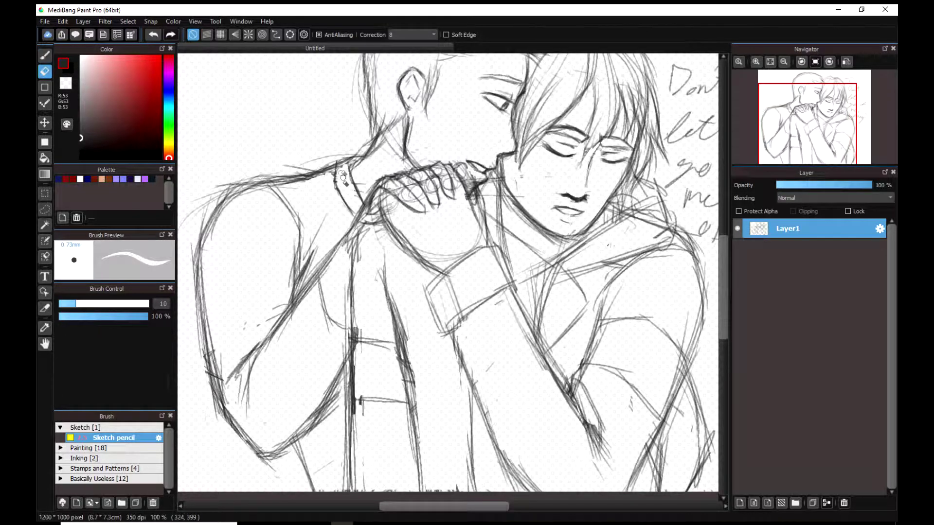
left_click_drag(181, 228, 334, 158)
left_click_drag(244, 191, 211, 238)
key("b")
mouse_move(212, 205)
left_mouse_down()
mouse_move(200, 248)
mouse_move(264, 182)
left_mouse_up()
left_click_drag(219, 206, 208, 252)
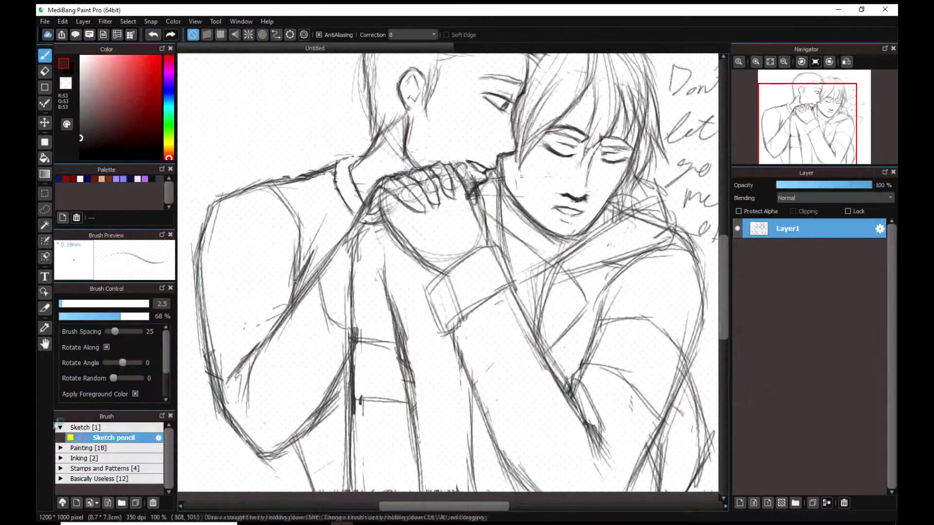
- Sketch a rectangular patch on the back of the gloved hand and erase stray lines around the fingers
left_click(440, 220)
left_click(448, 225)
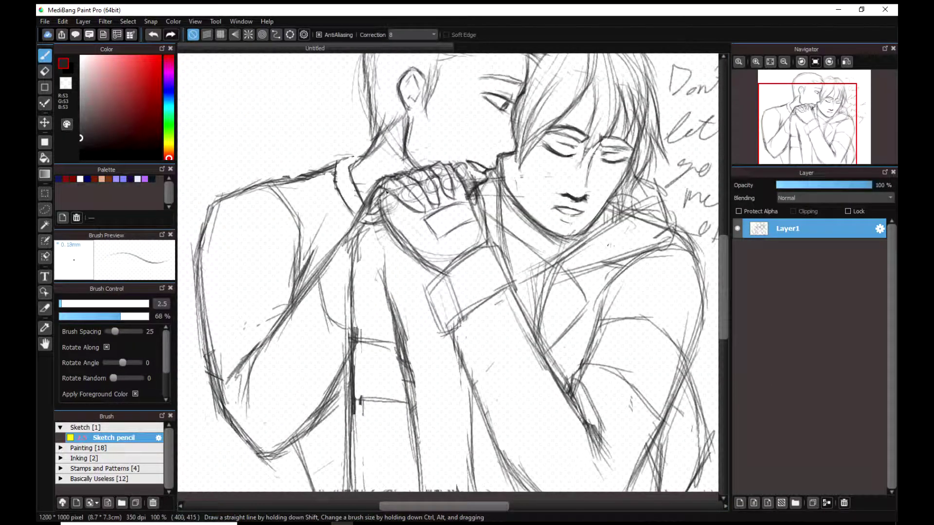
key("e")
scroll(452, 243, "up", 2)
mouse_move(440, 240)
left_mouse_down()
mouse_move(463, 254)
mouse_move(474, 243)
mouse_move(541, 243)
mouse_move(556, 234)
mouse_move(572, 266)
left_mouse_up()
key("b")
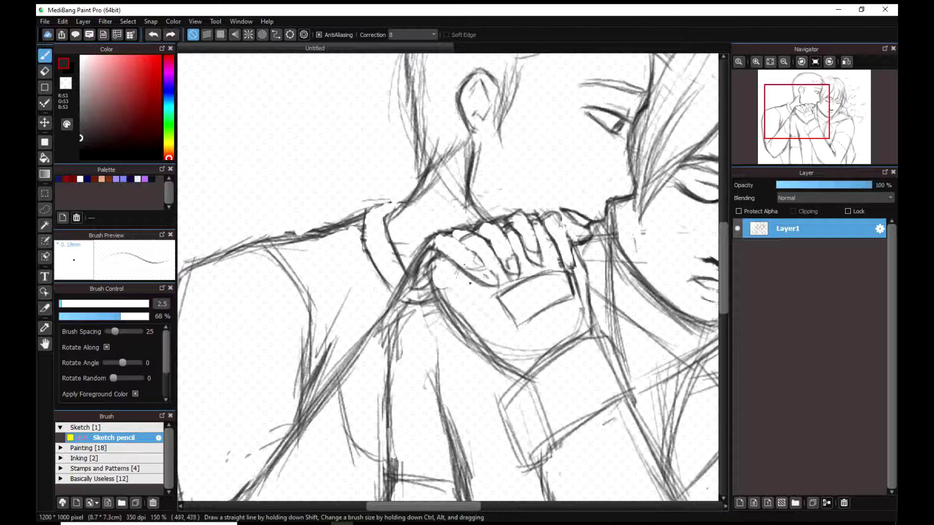
- Redraw the tip of the clasped hand's outermost finger so that it is shorter
key("ctrl+z")
mouse_move(461, 242)
left_mouse_down()
mouse_move(481, 273)
mouse_move(476, 281)
mouse_move(482, 274)
left_mouse_up()
key("e")
key("b")
key("ctrl+z")
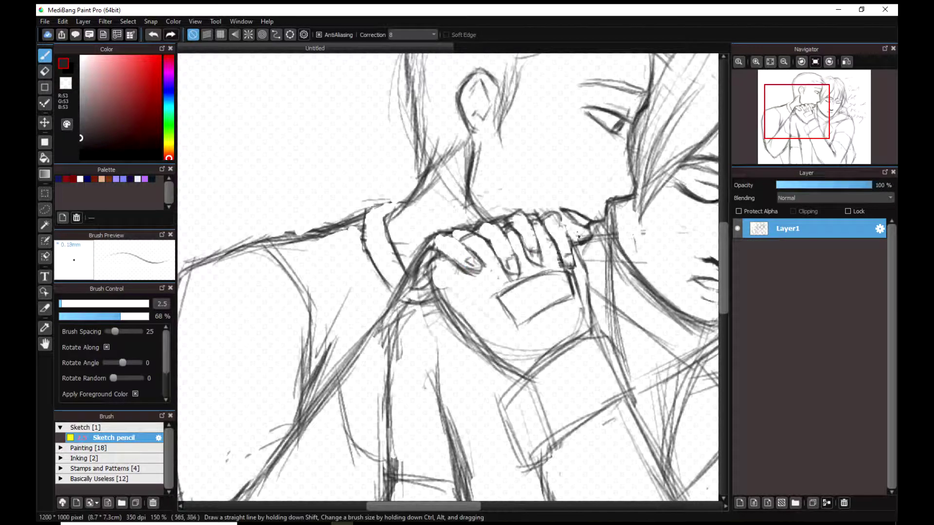
- Add a new layer above the sketch and lower the opacity of Layer1
scroll(390, 180, "down", 3)
scroll(560, 163, "up", 1)
left_click(739, 503)
left_click(808, 249)
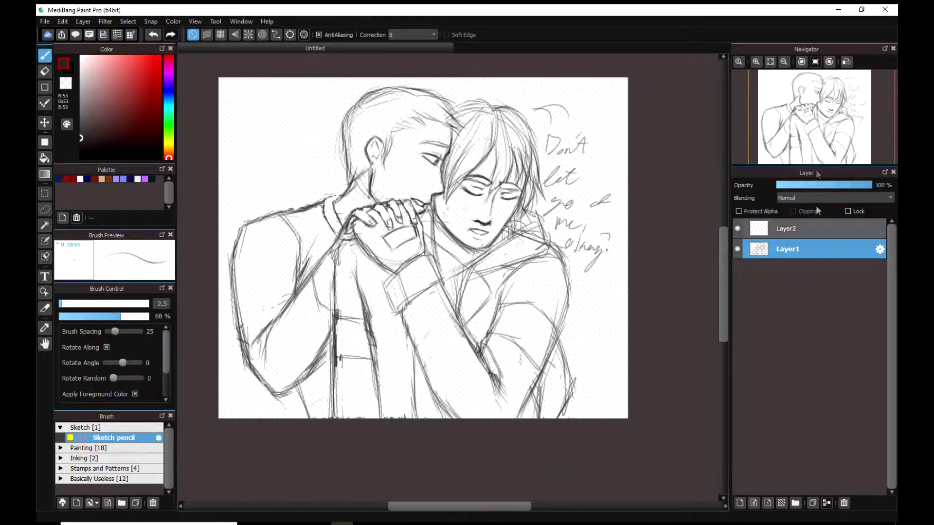
left_click(845, 185)
- Set up the Fine Line Pencil on Layer2 with black (0, 0, 0) and a stroke correction of 20
left_click(815, 228)
left_click(60, 458)
left_click(117, 468)
left_click(412, 35)
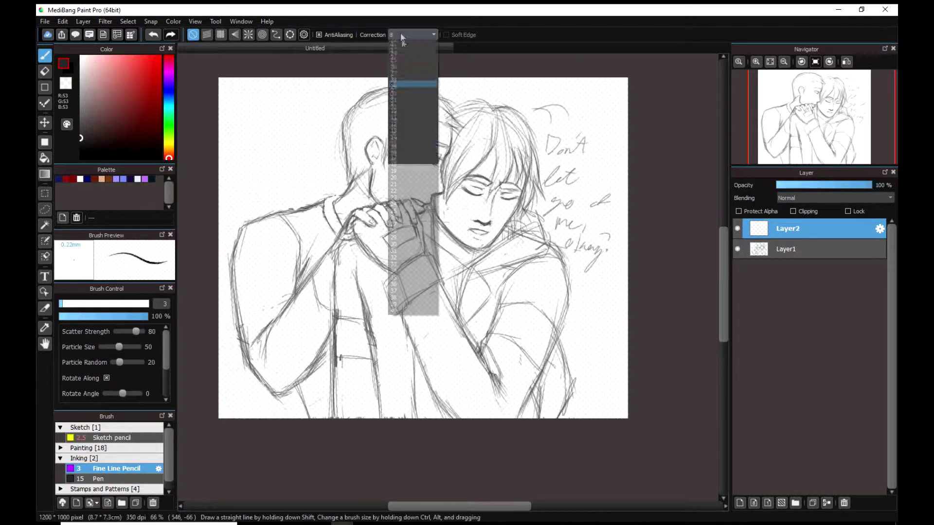
left_click(413, 239)
scroll(488, 130, "up", 4)
left_click_drag(528, 106, 436, 258)
key("ctrl+z")
left_click(81, 158)
left_click(413, 34)
left_click(404, 179)
- Ink the long, sweeping fringe strands of the right figure's hair on the side nearest the left figure
mouse_move(525, 98)
left_mouse_down()
mouse_move(423, 263)
mouse_move(416, 296)
left_mouse_up()
mouse_move(494, 117)
left_mouse_down()
mouse_move(417, 297)
mouse_move(407, 234)
left_mouse_up()
mouse_move(509, 279)
left_mouse_down()
mouse_move(525, 149)
mouse_move(540, 127)
left_mouse_up()
key("ctrl+z")
key("ctrl+z")
- Set the stroke correction to 16 and ink the pointed strands across the rest of the right figure's fringe
left_click(413, 34)
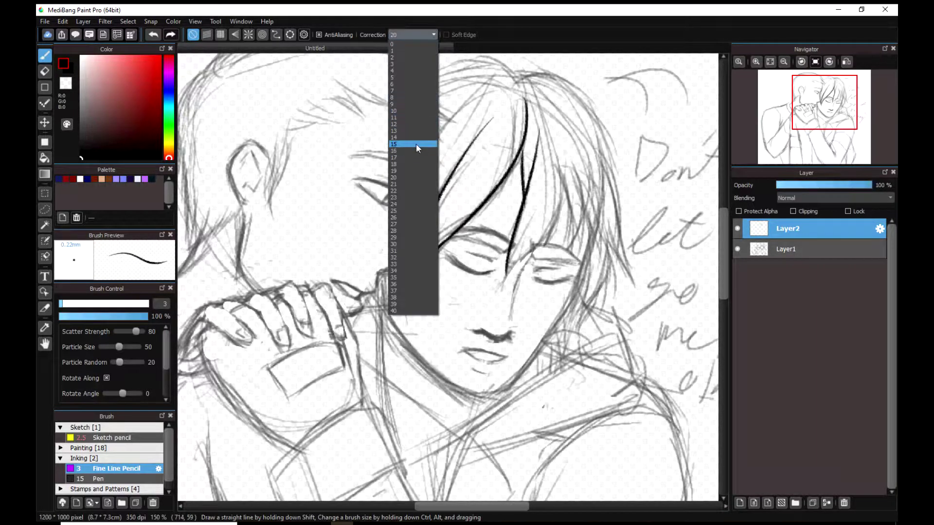
left_click(416, 147)
left_click_drag(503, 282, 554, 156)
key("ctrl+z")
mouse_move(518, 261)
left_mouse_down()
mouse_move(560, 145)
mouse_move(563, 204)
mouse_move(563, 195)
left_mouse_up()
key("ctrl+z")
left_click_drag(569, 265, 563, 179)
left_click_drag(573, 250, 572, 147)
left_click_drag(576, 245, 577, 126)
left_click_drag(590, 293, 585, 219)
left_click_drag(599, 239, 593, 138)
left_click_drag(603, 204, 585, 298)
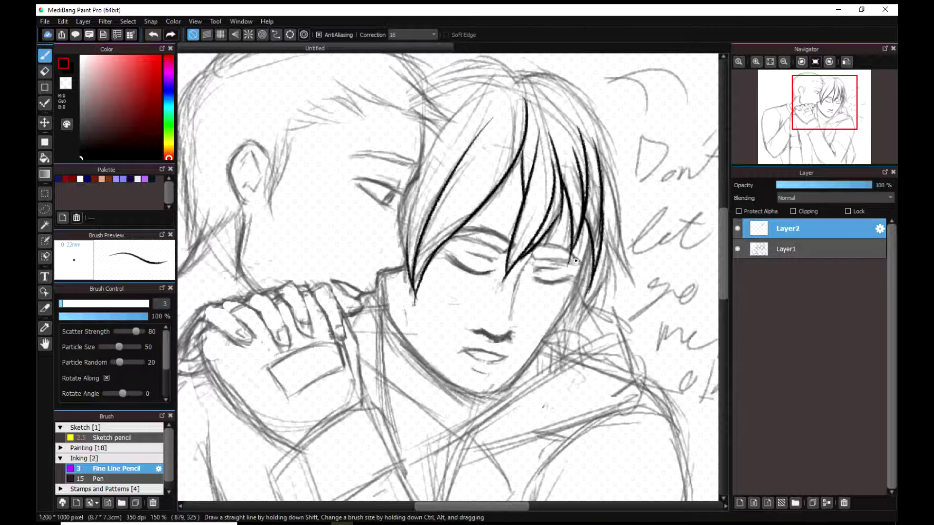
- Ink the left figure's back of the head, nape, ear and sideburn
scroll(575, 259, "down", 1)
scroll(413, 246, "up", 1)
left_click_drag(372, 100, 349, 269)
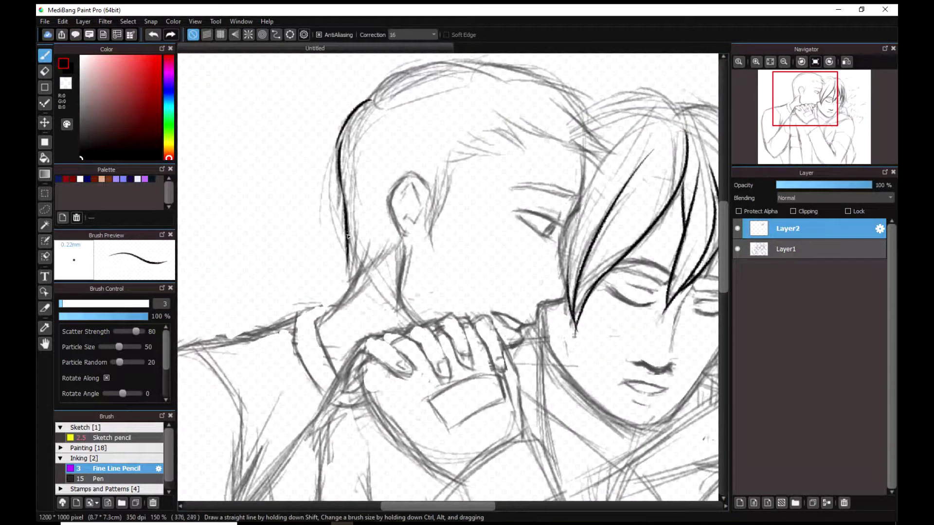
left_click_drag(393, 244, 350, 281)
left_click_drag(399, 232, 430, 192)
- Ink the left figure's spiky hairline, front tufts and the curve over the crown
left_click_drag(459, 151, 493, 153)
mouse_move(555, 139)
left_mouse_down()
mouse_move(598, 148)
mouse_move(596, 168)
left_mouse_up()
left_click_drag(571, 114, 611, 146)
left_click_drag(588, 147, 618, 149)
mouse_move(372, 101)
left_mouse_down()
mouse_move(428, 62)
mouse_move(548, 84)
mouse_move(612, 126)
left_mouse_up()
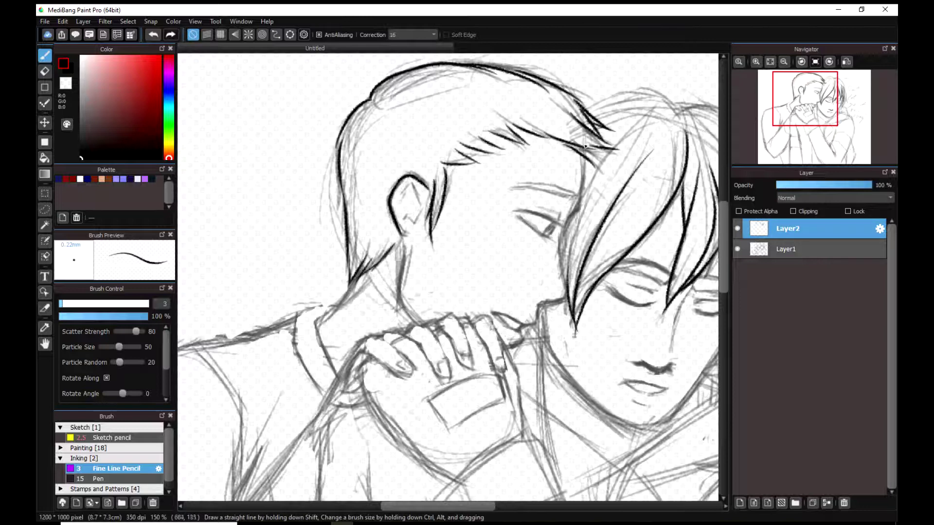
- Set the stroke correction to 14 and ink the left figure's forehead, nose and upper lip
mouse_move(561, 231)
left_mouse_down()
mouse_move(443, 205)
mouse_move(453, 276)
left_mouse_up()
key("ctrl+z")
left_click(413, 35)
left_click(407, 132)
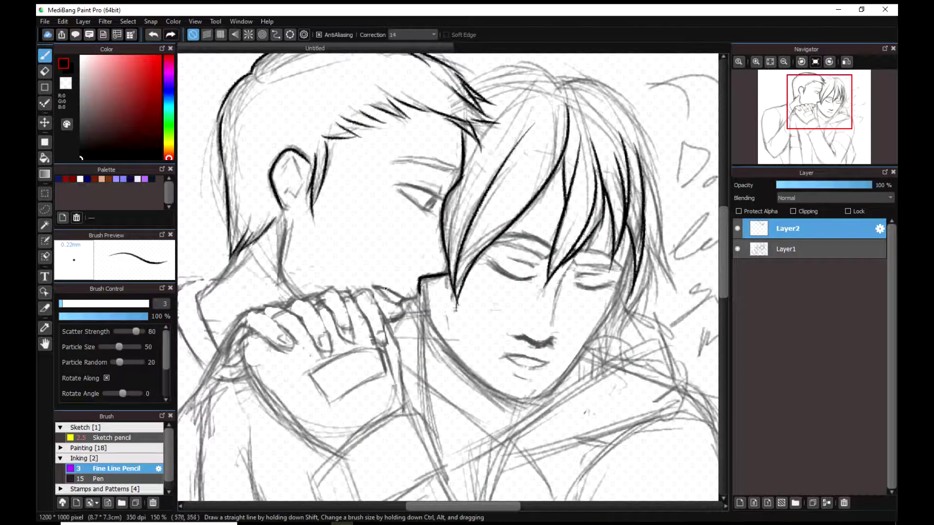
left_click_drag(404, 301, 419, 294)
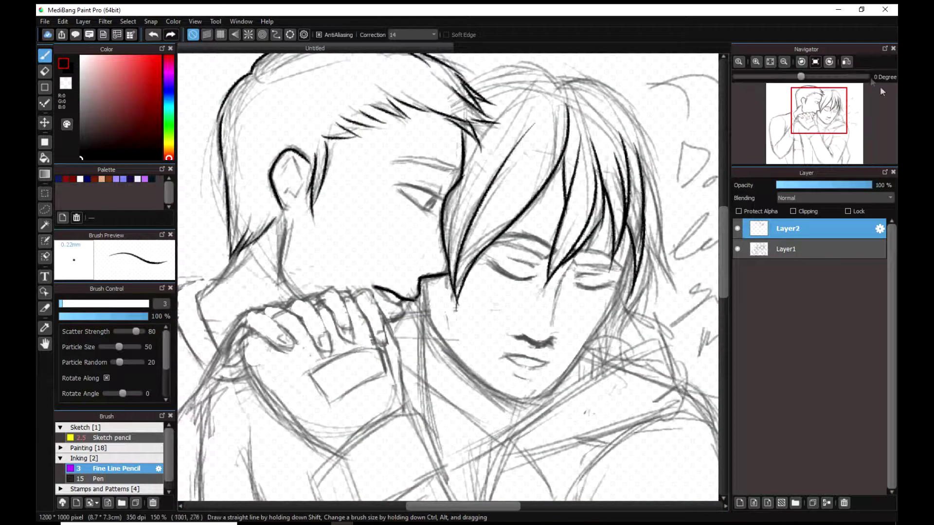
- Ink the left figure's lower lip and jawline
left_click(830, 62)
left_click(802, 62)
left_click(802, 62)
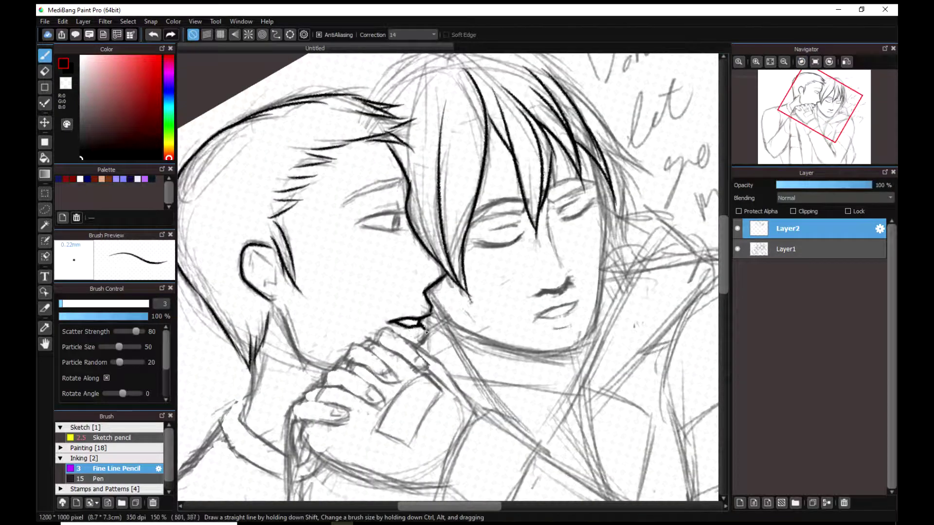
left_click_drag(280, 309, 321, 365)
scroll(365, 255, "down", 4)
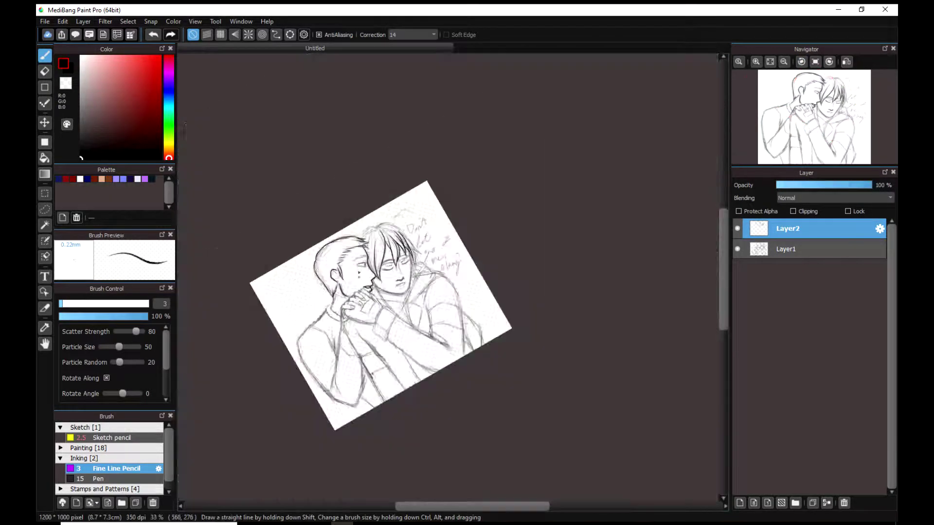
- Ink the right figure's eyebrows, closed eyelids and underside of the nose
scroll(365, 256, "up", 5)
left_click_drag(494, 236, 547, 224)
key("ctrl+z")
mouse_move(491, 231)
left_mouse_down()
mouse_move(516, 207)
mouse_move(560, 199)
mouse_move(613, 270)
left_mouse_up()
key("Down")
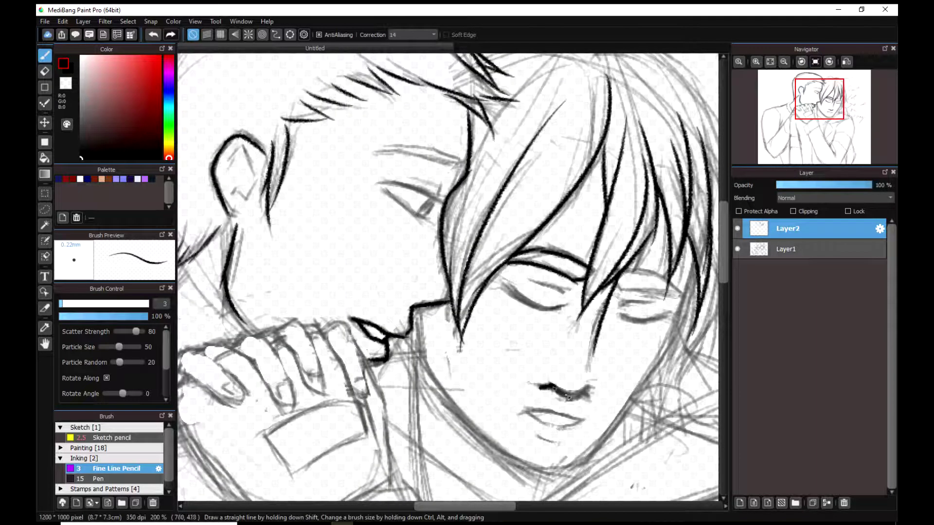
left_click_drag(581, 397, 590, 394)
mouse_move(618, 279)
left_mouse_down()
mouse_move(652, 276)
mouse_move(683, 294)
left_mouse_up()
left_click_drag(621, 316, 670, 317)
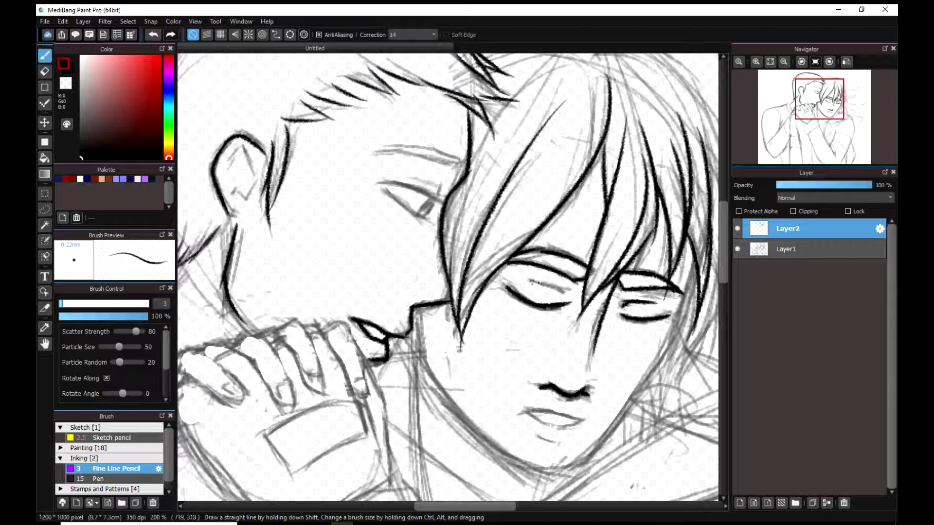
- Check the line art without the sketch layer, and ink the left figure's eyebrow and eye
scroll(540, 149, "down", 3)
left_click(737, 249)
left_click(737, 249)
scroll(482, 170, "up", 2)
key("ctrl+z")
left_click_drag(483, 142, 535, 145)
left_click_drag(479, 141, 538, 149)
key("ctrl+z")
mouse_move(478, 167)
left_mouse_down()
mouse_move(521, 182)
mouse_move(502, 166)
left_mouse_up()
key("ctrl+z")
mouse_move(525, 170)
left_mouse_down()
mouse_move(498, 163)
mouse_move(504, 189)
mouse_move(418, 180)
left_mouse_up()
- Ink the right figure's side of the face, jawline, neck edge and mouth
scroll(448, 277, "up", 1)
left_click_drag(371, 200, 355, 309)
left_click_drag(356, 203, 354, 306)
mouse_move(363, 250)
left_mouse_down()
mouse_move(422, 331)
mouse_move(451, 359)
mouse_move(420, 326)
mouse_move(476, 362)
mouse_move(558, 314)
mouse_move(628, 163)
left_mouse_up()
key("ctrl+z")
key("ctrl+z")
left_click_drag(474, 308, 516, 314)
- Ink the loose hair strands along the outer side of the right figure's face and behind the jaw
left_click_drag(658, 158, 624, 246)
left_click_drag(651, 134, 680, 193)
left_click_drag(667, 100, 682, 215)
key("ctrl+z")
left_click_drag(655, 60, 682, 221)
left_click_drag(627, 227, 598, 311)
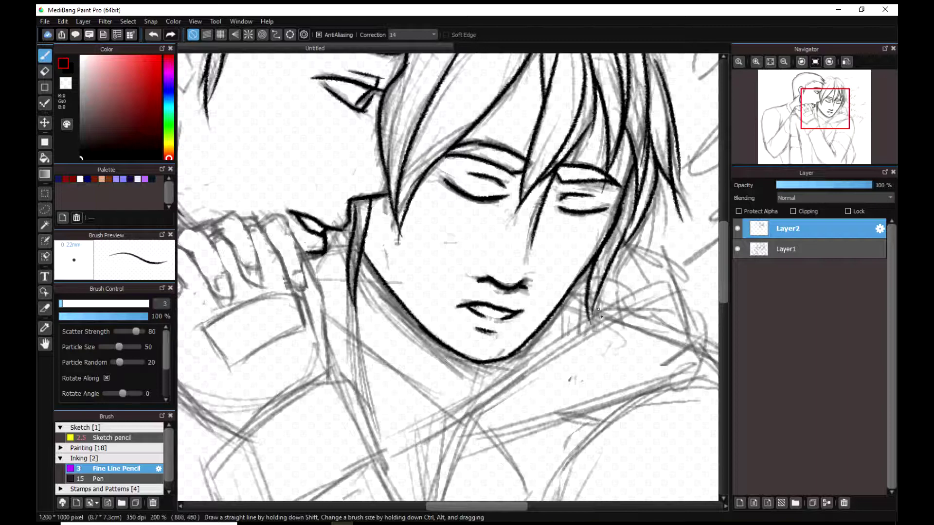
- Ink the crown and outer contour of the right figure's hair
scroll(639, 219, "up", 3)
left_click_drag(396, 127, 484, 116)
left_click_drag(423, 116, 522, 132)
mouse_move(518, 133)
left_mouse_down()
mouse_move(548, 119)
mouse_move(592, 144)
mouse_move(653, 285)
left_mouse_up()
scroll(536, 171, "down", 3)
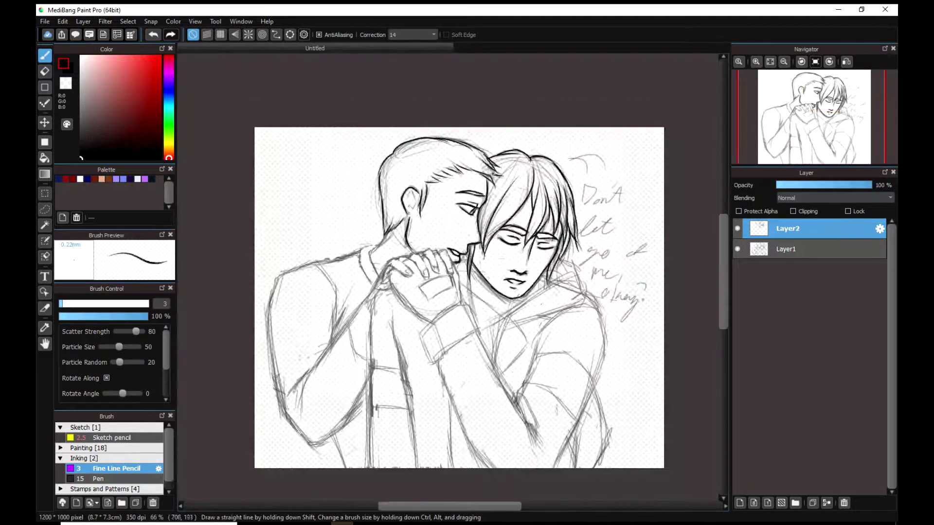
- Ink the right figure's neck line and the upper cuff edge, plus the left figure's neck and collar
scroll(476, 262, "up", 2)
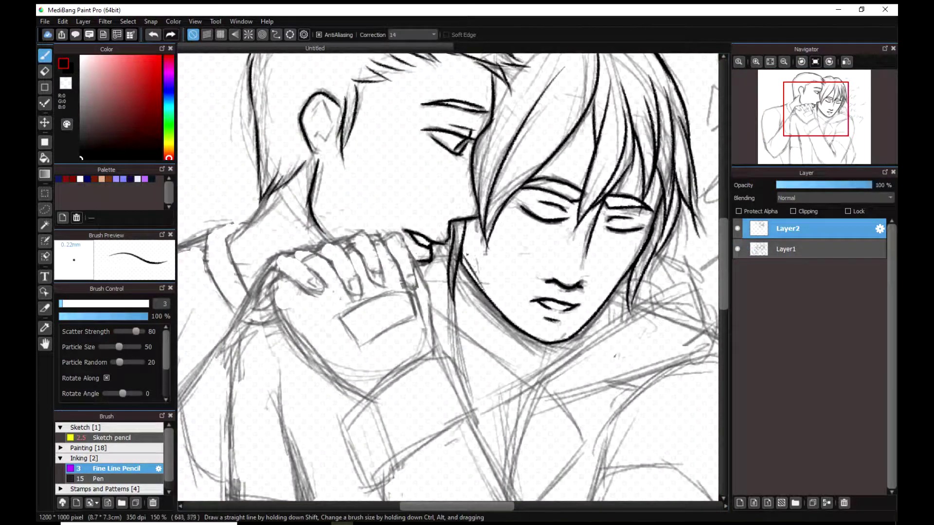
left_click_drag(453, 287, 466, 396)
left_click_drag(408, 365, 453, 361)
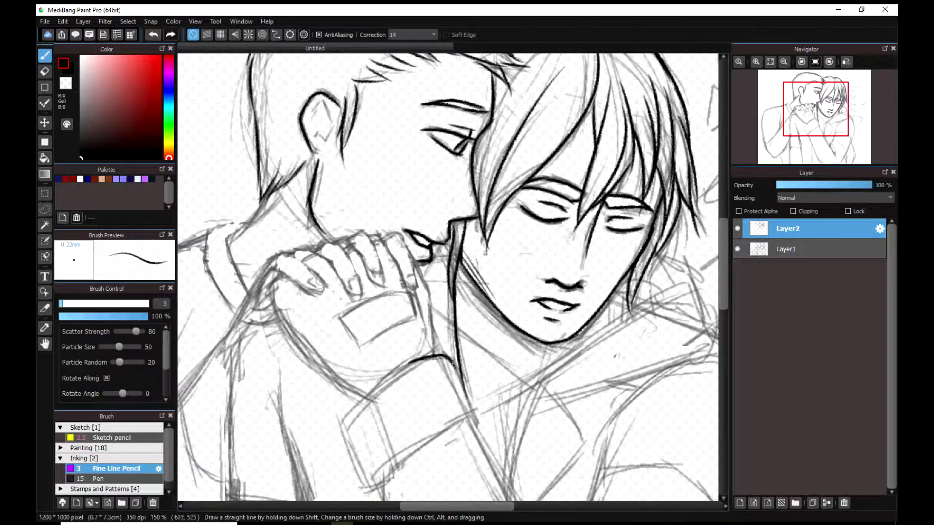
left_click_drag(325, 236, 332, 242)
mouse_move(269, 187)
left_mouse_down()
mouse_move(230, 243)
mouse_move(249, 294)
left_mouse_up()
- Ink the long vertical front edges of the left figure's jacket and check the drawing mirrored
mouse_move(243, 224)
left_mouse_down()
mouse_move(207, 240)
mouse_move(231, 302)
mouse_move(231, 430)
left_mouse_up()
scroll(237, 399, "down", 2)
left_click_drag(319, 155, 310, 355)
left_click_drag(343, 122, 370, 254)
key("ctrl+z")
left_click_drag(348, 168, 386, 370)
key("ctrl+z")
key("ctrl+z")
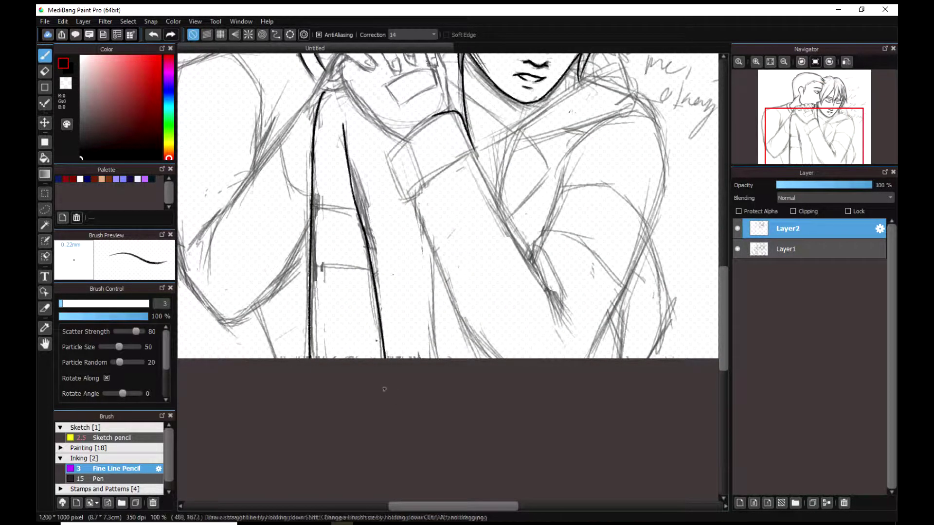
left_click(847, 62)
left_click(785, 55)
left_click(847, 62)
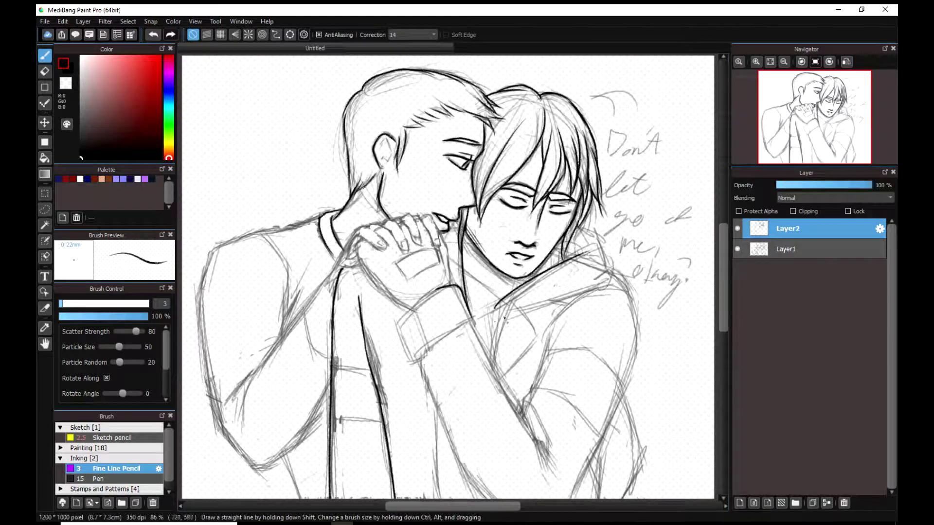
- Ink the right figure's cuff and forearm sleeve lines and the horizontal bands on the left figure's torso
mouse_move(438, 290)
left_mouse_down()
mouse_move(406, 350)
mouse_move(473, 323)
left_mouse_up()
key("ctrl+z")
left_click_drag(473, 323, 536, 464)
key("ctrl+z")
mouse_move(421, 364)
left_mouse_down()
mouse_move(481, 498)
mouse_move(438, 411)
left_mouse_up()
key("ctrl+z")
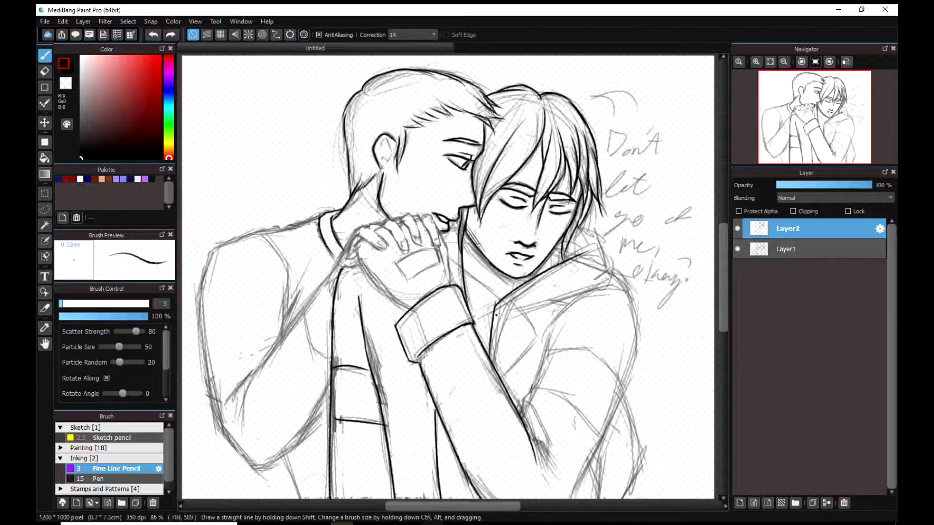
- Ink the right figure's hood and the front edge of the sleeve, and check the lines with the sketch hidden
left_click_drag(495, 312, 611, 274)
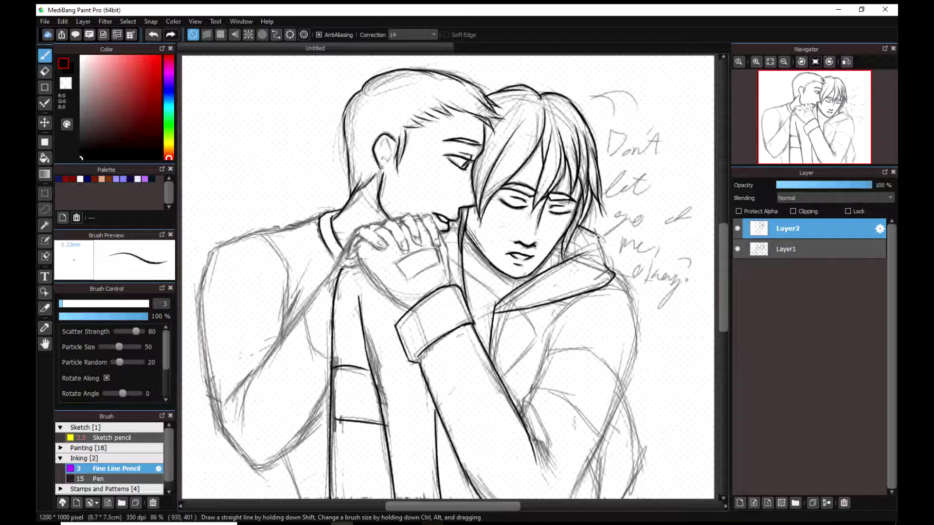
left_click_drag(582, 293, 531, 397)
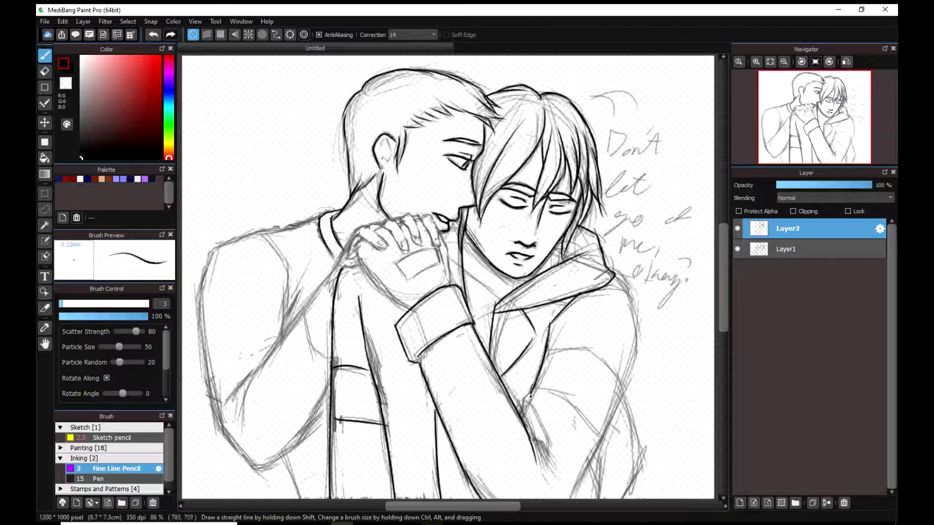
left_click(738, 249)
left_click(738, 249)
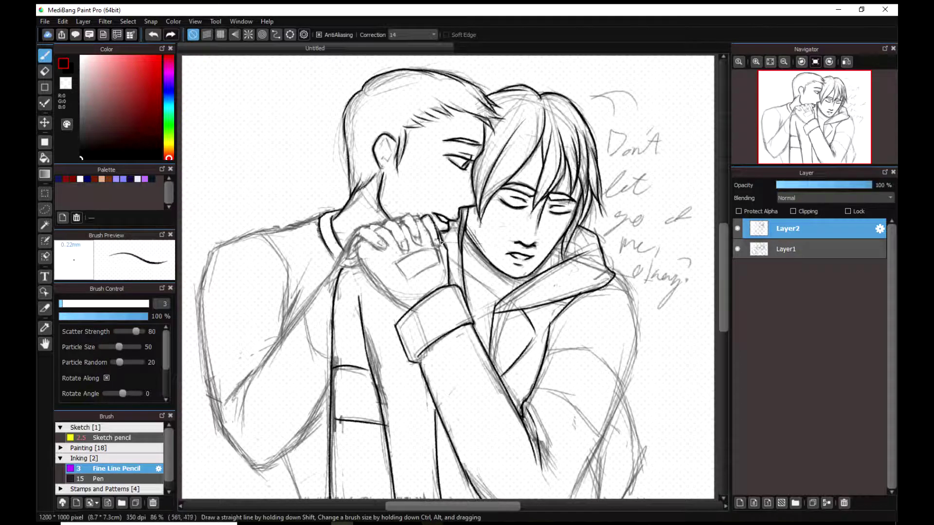
- Ink the fingers of the clasped hands and the lower outline of the gloved hand
scroll(443, 247, "up", 3)
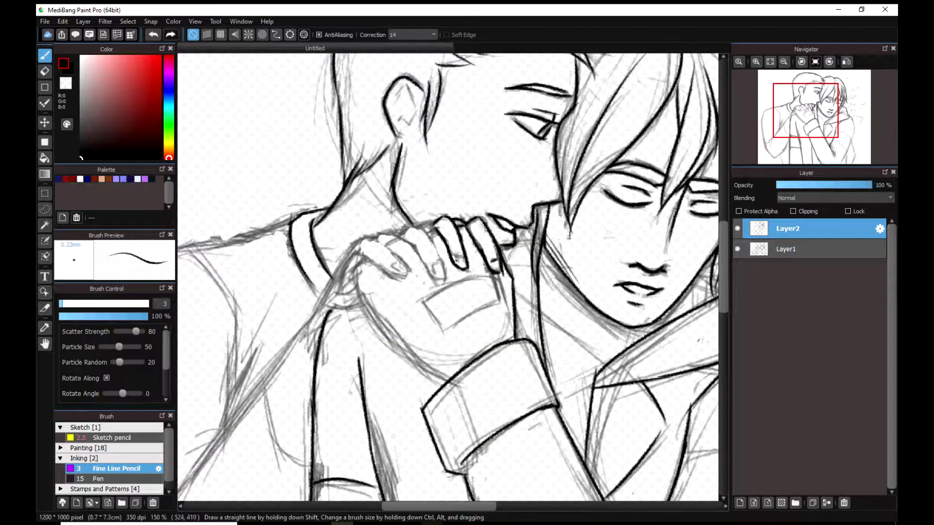
key("ctrl+z")
left_click_drag(418, 253, 447, 257)
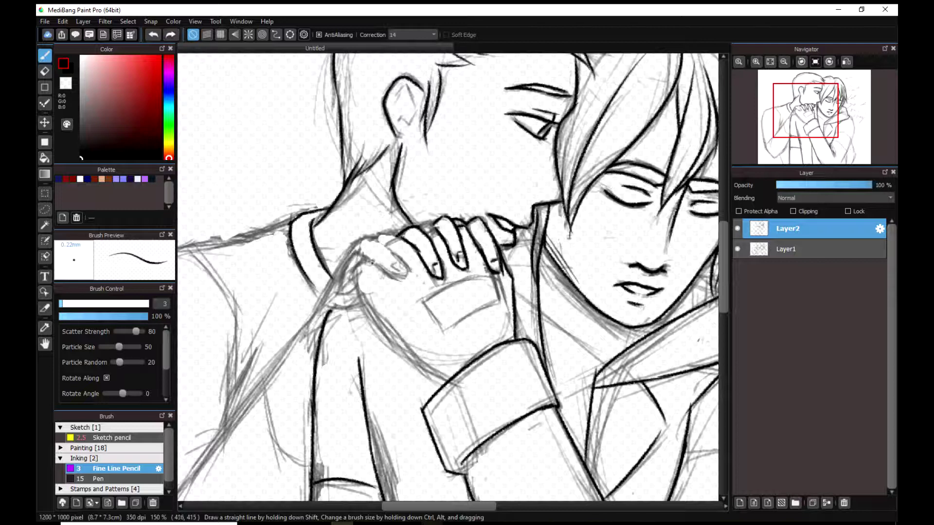
left_click_drag(365, 255, 402, 276)
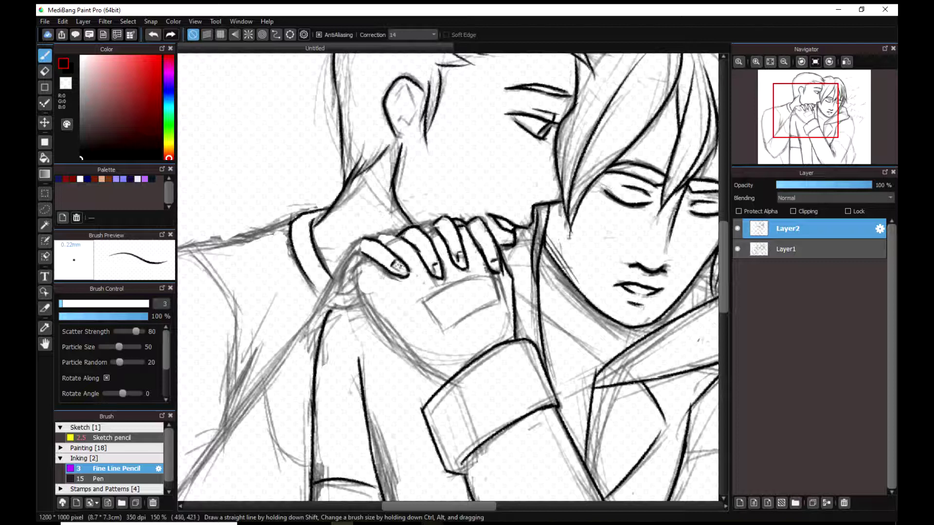
key("ctrl+z")
mouse_move(354, 253)
left_mouse_down()
mouse_move(346, 291)
mouse_move(372, 307)
left_mouse_up()
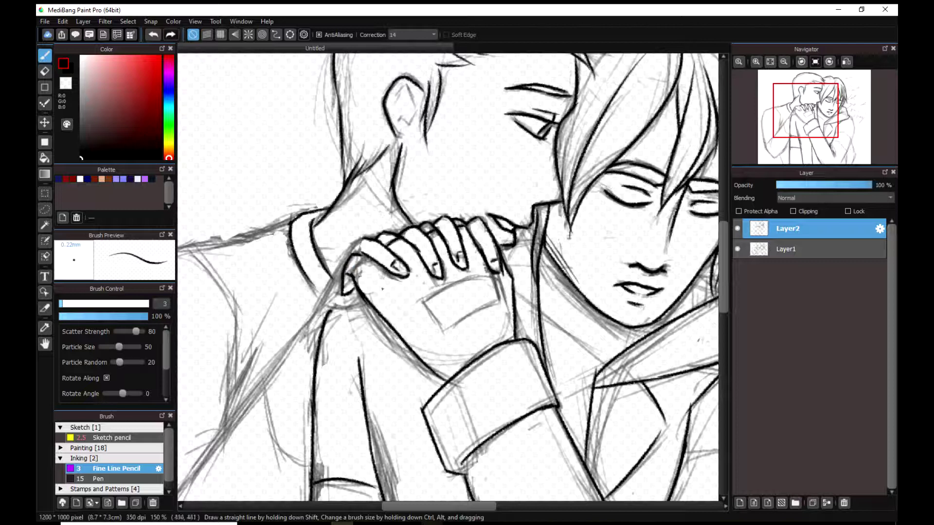
- Ink the rectangular patch on the back of the glove and the right figure's shirt neckline
left_click_drag(448, 294, 497, 275)
left_click_drag(424, 303, 444, 329)
left_click_drag(443, 327, 506, 307)
scroll(471, 343, "down", 3)
scroll(520, 353, "up", 4)
left_click_drag(410, 270, 471, 348)
- Ink the right figure's outer arm, the curved sleeve bands and the back contour down to the canvas edge
scroll(500, 310, "down", 5)
scroll(525, 362, "up", 4)
mouse_move(598, 62)
left_mouse_down()
mouse_move(639, 196)
mouse_move(527, 454)
left_mouse_up()
left_click_drag(455, 262, 570, 350)
mouse_move(480, 197)
left_mouse_down()
mouse_move(543, 193)
mouse_move(610, 266)
mouse_move(619, 452)
left_mouse_up()
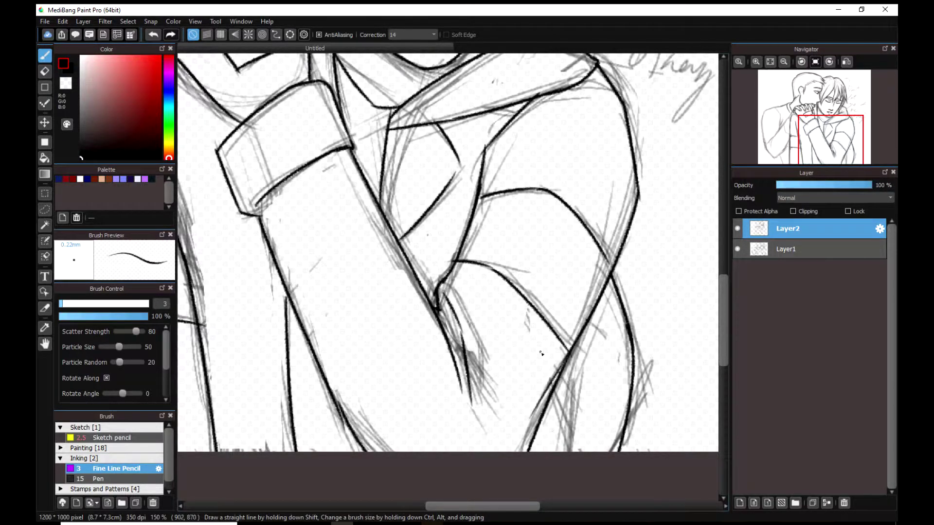
- Ink the left figure's shoulder, outer arm, elbow and inner forearm lines
scroll(541, 353, "down", 2)
scroll(379, 142, "up", 1)
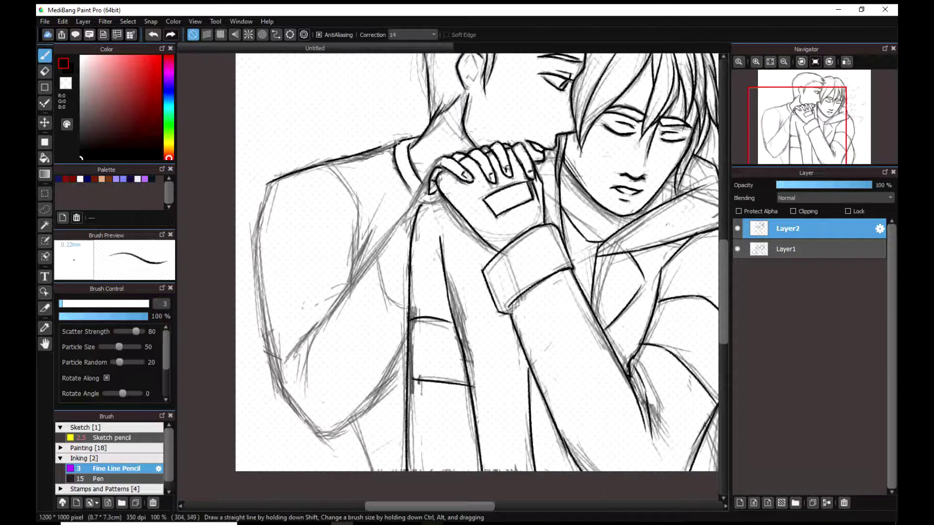
mouse_move(267, 186)
left_mouse_down()
mouse_move(257, 242)
mouse_move(289, 399)
mouse_move(258, 247)
mouse_move(277, 376)
mouse_move(316, 431)
mouse_move(351, 426)
mouse_move(410, 350)
left_mouse_up()
mouse_move(307, 359)
left_mouse_down()
mouse_move(317, 329)
mouse_move(367, 256)
mouse_move(360, 268)
mouse_move(388, 300)
left_mouse_up()
left_click_drag(370, 258, 413, 208)
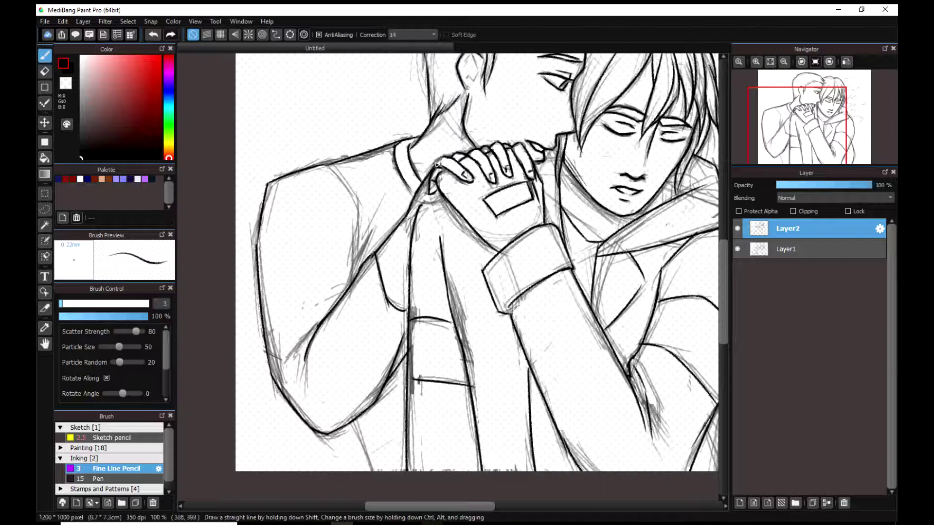
- Ink the left figure's armhole seam and the jacket line below the elbow
left_click(737, 249)
left_click(738, 249)
left_click_drag(380, 234, 329, 165)
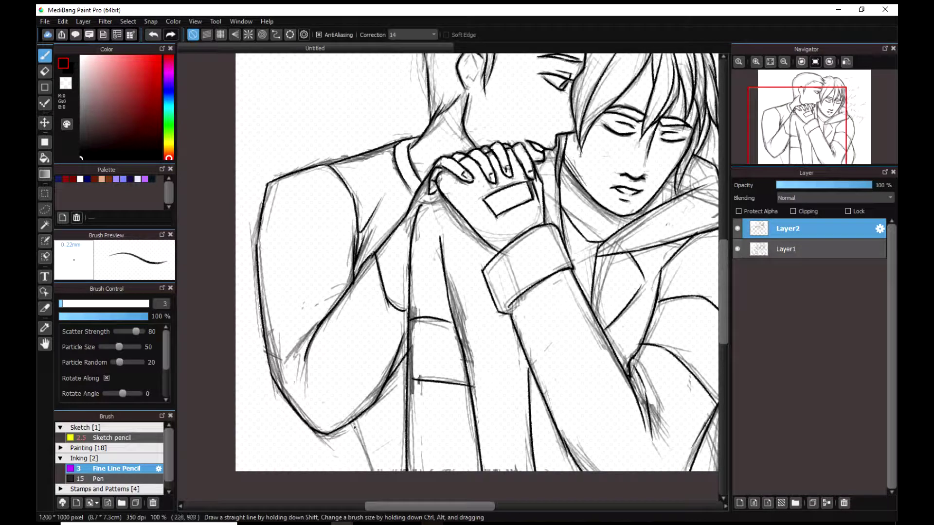
left_click_drag(354, 423, 372, 471)
- Hide the Layer1 sketch and view the whole line art on its own
key("ctrl+0")
left_click(739, 246)
left_click(738, 247)
left_click(739, 248)
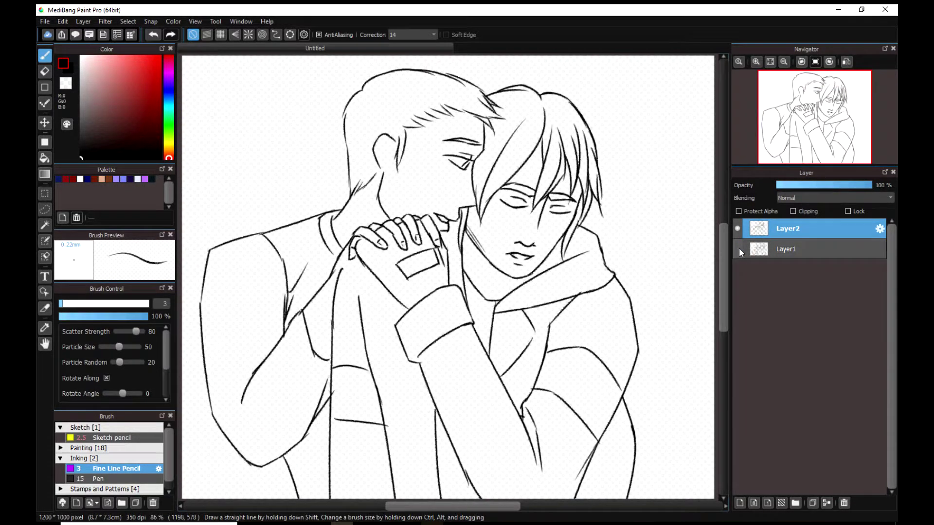
- Compare the line art with the Layer1 sketch and ink the inner fold lines of the right figure's hood
left_click(738, 249)
scroll(401, 220, "up", 1)
left_click(737, 249)
left_click(738, 249)
left_click(738, 249)
left_click(738, 249)
key("ctrl+z")
left_click_drag(571, 263, 577, 272)
left_click(738, 249)
scroll(641, 159, "down", 1)
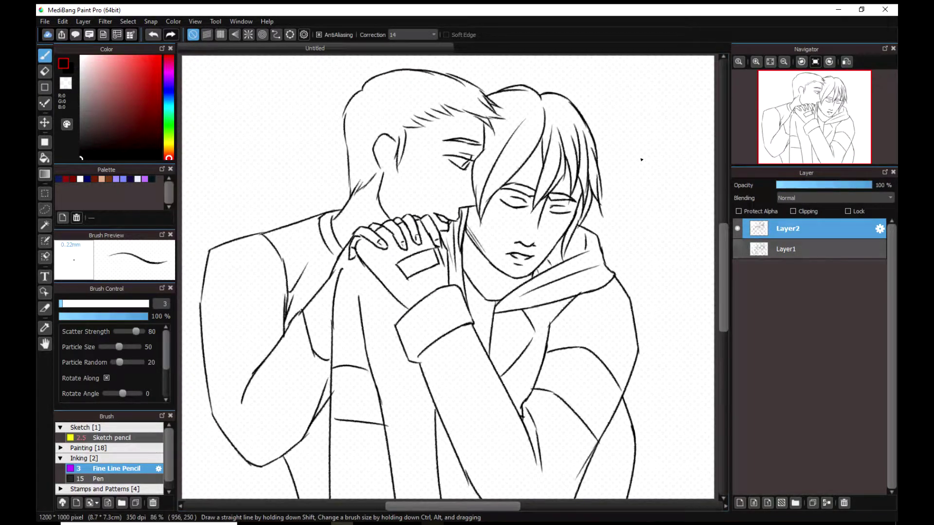
- Check the line art in a mirrored view and show the Layer1 sketch again at a slightly reduced opacity
left_click(847, 63)
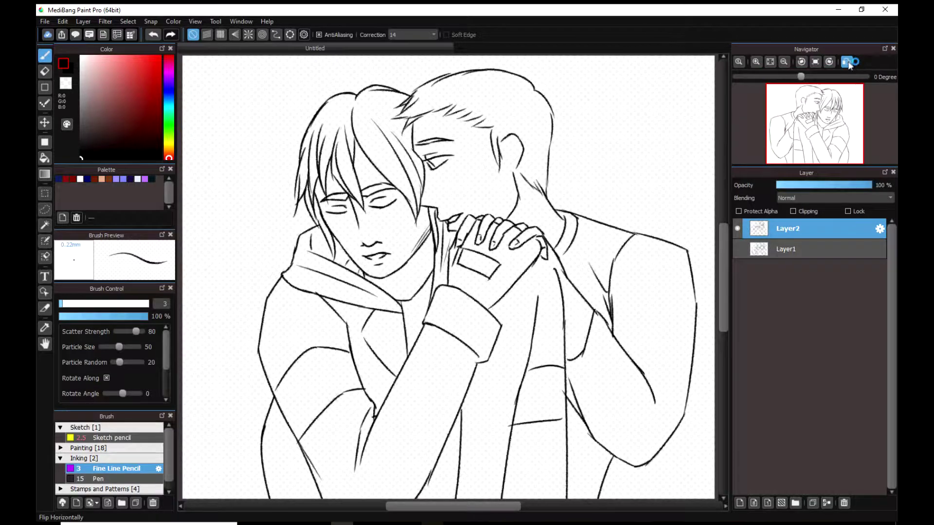
left_click(849, 62)
left_click(738, 249)
key("ctrl+z")
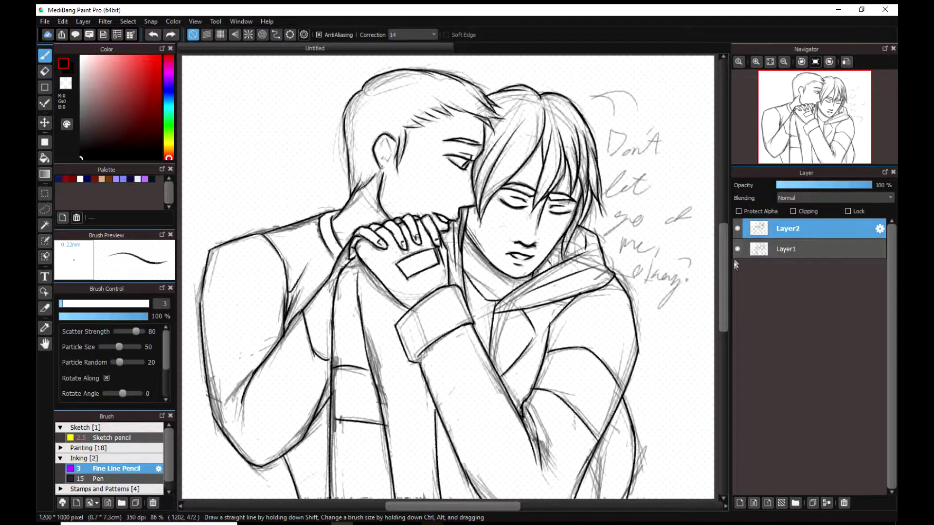
left_click(798, 249)
left_click_drag(850, 186, 829, 189)
left_click(822, 229)
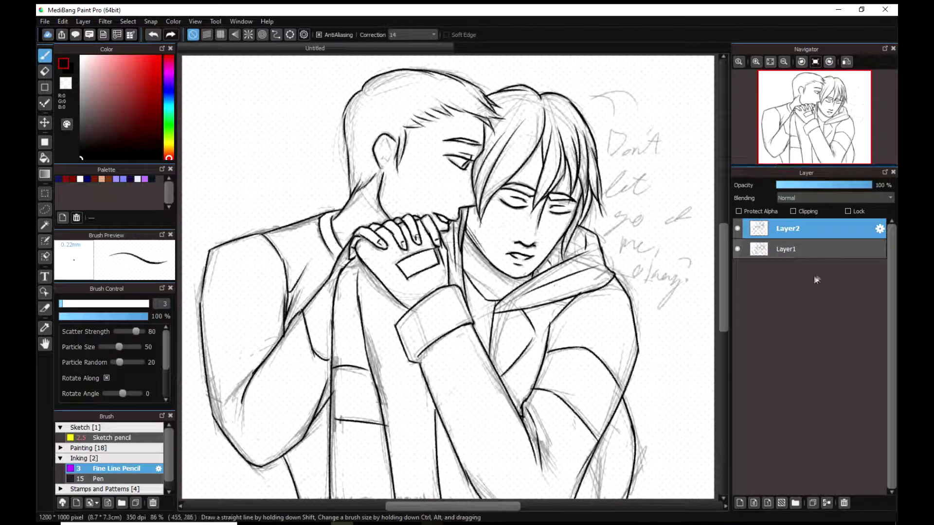
- Add a new layer above Layer2, ink the speech bubble's tail and handwrite "Don't let go" beside the right figure
left_click(739, 503)
left_click_drag(596, 93, 634, 101)
mouse_move(595, 95)
left_mouse_down()
mouse_move(615, 116)
mouse_move(607, 153)
mouse_move(645, 147)
left_mouse_up()
left_click_drag(654, 125, 653, 148)
left_click_drag(645, 116, 639, 128)
left_click_drag(611, 191, 636, 187)
mouse_move(648, 169)
left_mouse_down()
mouse_move(651, 188)
mouse_move(652, 174)
left_mouse_up()
left_click_drag(683, 175, 700, 174)
- Handwrite "of me, okay?" below the first lines of the dialogue, redoing the misdrawn strokes
left_click_drag(615, 212, 634, 210)
mouse_move(649, 211)
left_mouse_down()
mouse_move(686, 214)
mouse_move(689, 224)
left_mouse_up()
left_click_drag(622, 238, 666, 241)
mouse_move(668, 234)
left_mouse_down()
mouse_move(649, 270)
mouse_move(634, 252)
mouse_move(657, 248)
left_mouse_up()
key("ctrl+z")
key("ctrl+z")
key("ctrl+z")
left_click_drag(667, 239, 657, 269)
left_click(690, 245)
left_click_drag(697, 218, 697, 234)
- Try to outline the speech bubble freehand and with the concentric circle snap
left_click_drag(614, 118, 578, 234)
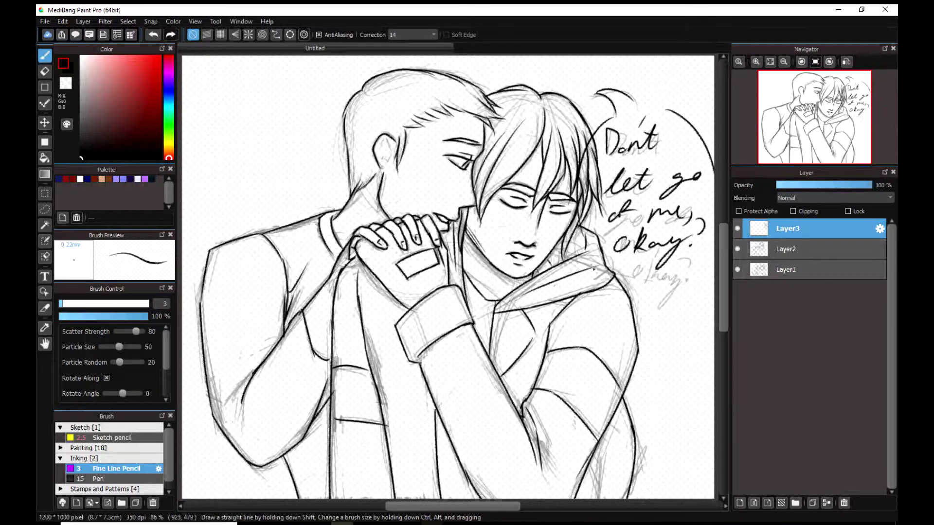
left_click(263, 34)
left_click(304, 35)
left_click(644, 187)
left_click_drag(568, 221, 602, 115)
key("ctrl+z")
mouse_move(570, 204)
left_mouse_down()
mouse_move(666, 114)
mouse_move(714, 149)
left_mouse_up()
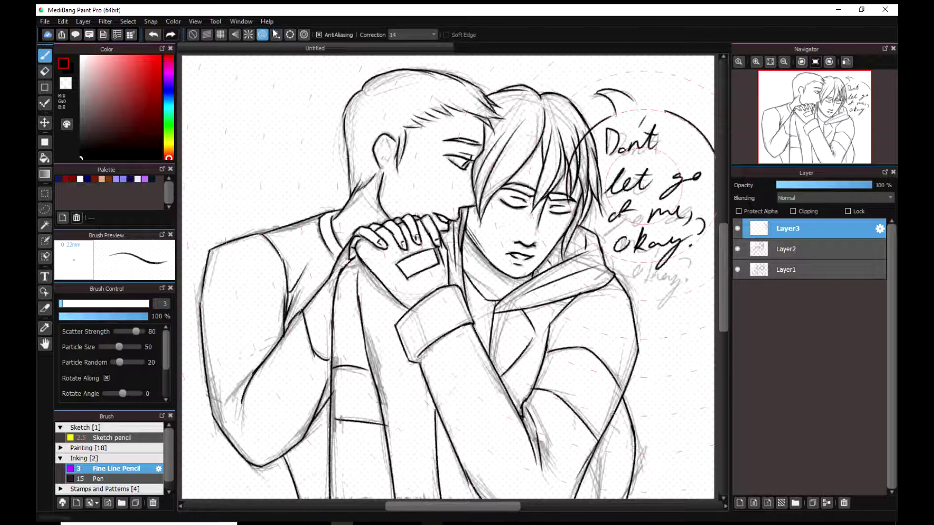
key("ctrl+z")
- Outline an upright oval speech bubble around the dialogue with the ellipse snap and join it to the tail
left_click(290, 34)
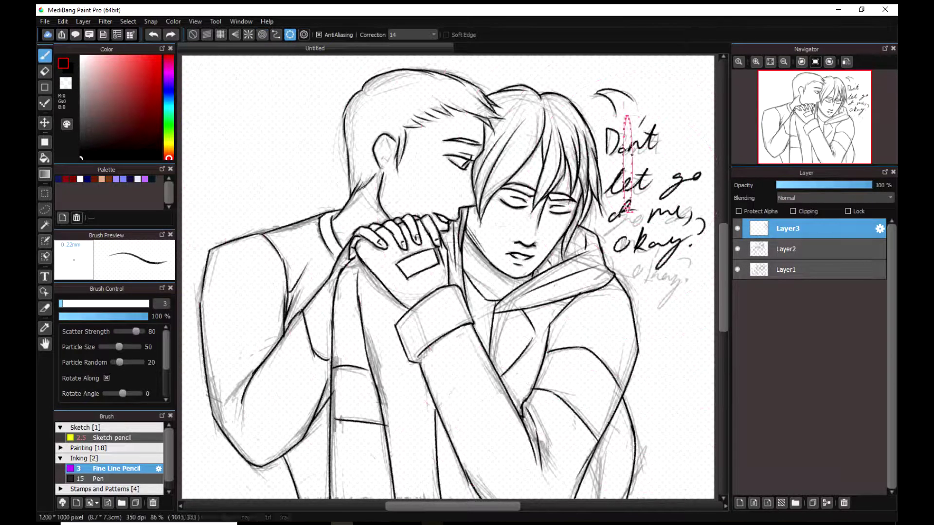
left_click_drag(676, 102, 647, 96)
left_click_drag(649, 313, 648, 322)
left_click_drag(657, 89, 646, 89)
left_click_drag(705, 207, 715, 207)
left_click_drag(664, 92, 667, 85)
left_click(737, 249)
mouse_move(616, 112)
left_mouse_down()
mouse_move(704, 186)
mouse_move(636, 100)
left_mouse_up()
left_click(714, 83)
left_click(739, 271)
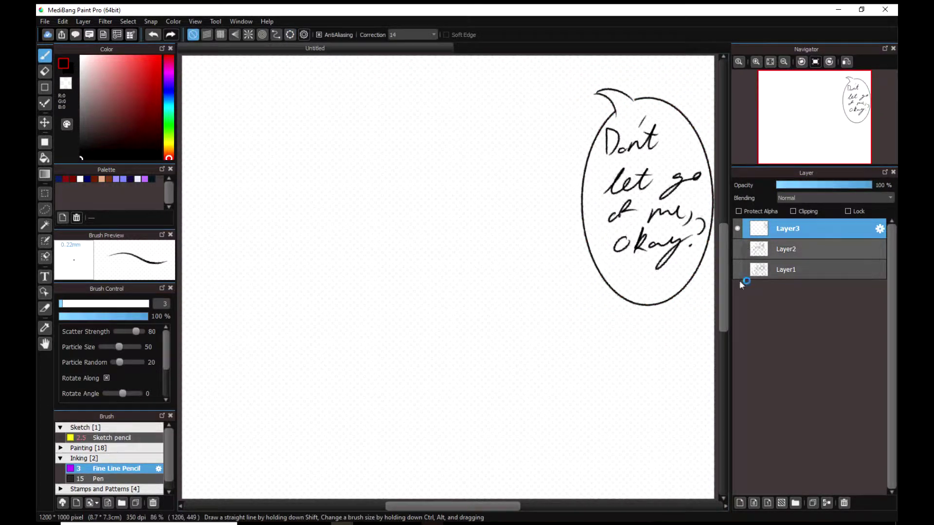
- Hide Layer1 and Layer3 so only the Layer2 line art shows, and make Layer2 the active layer
left_click(738, 271)
left_click(739, 249)
left_click(740, 269)
left_click(737, 229)
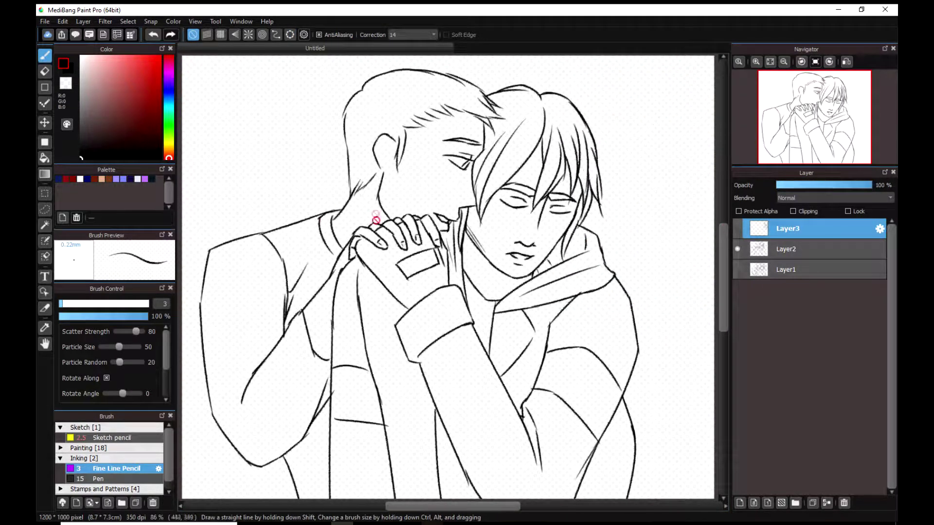
left_click(752, 249)
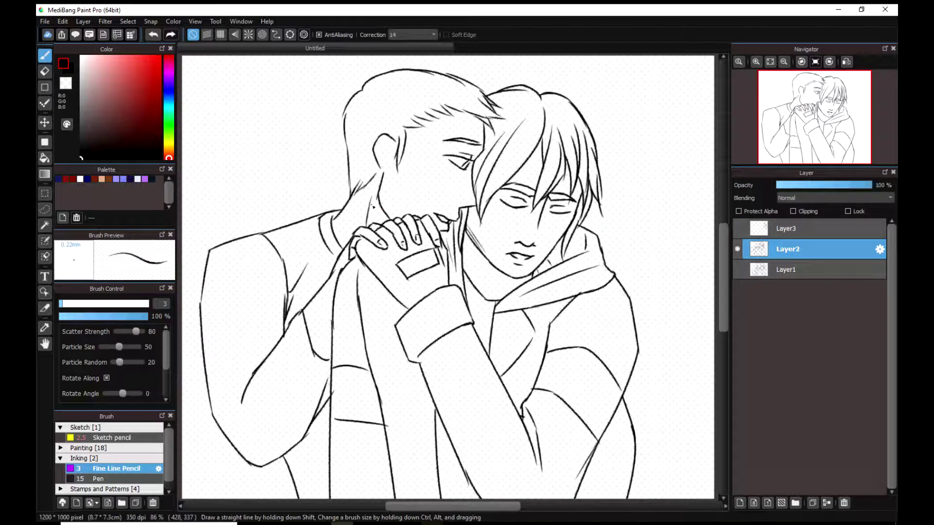
key("e")
key("b")
- Add a new layer between Layer2 and Layer1, and hatch the right figure's neck below the jaw on Layer2
left_click(796, 272)
left_click(740, 503)
left_click(743, 247)
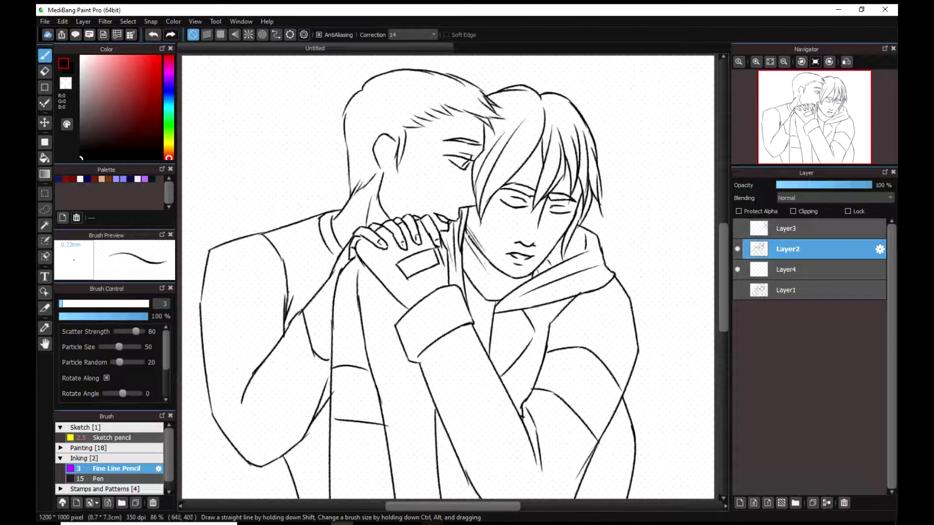
key("ctrl+z")
key("ctrl+z")
mouse_move(467, 234)
left_mouse_down()
mouse_move(480, 258)
mouse_move(527, 275)
left_mouse_up()
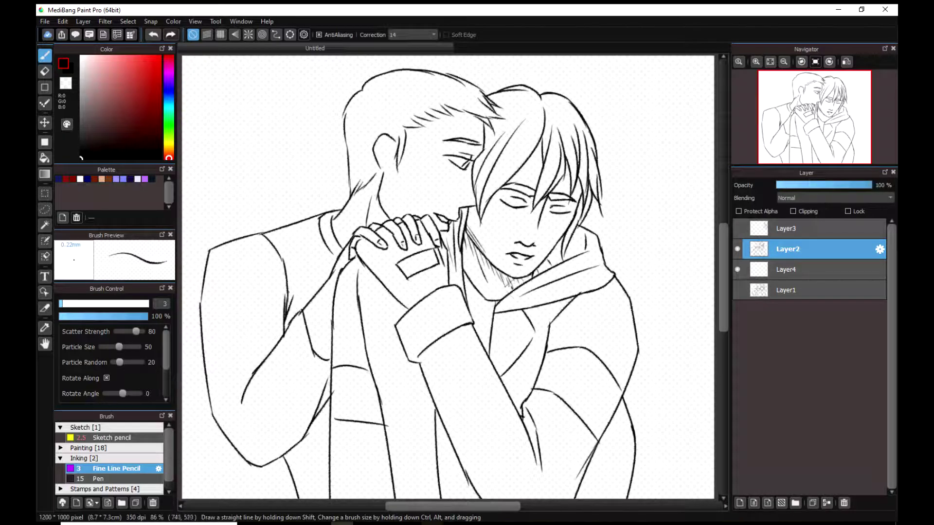
left_click(738, 228)
left_click(738, 228)
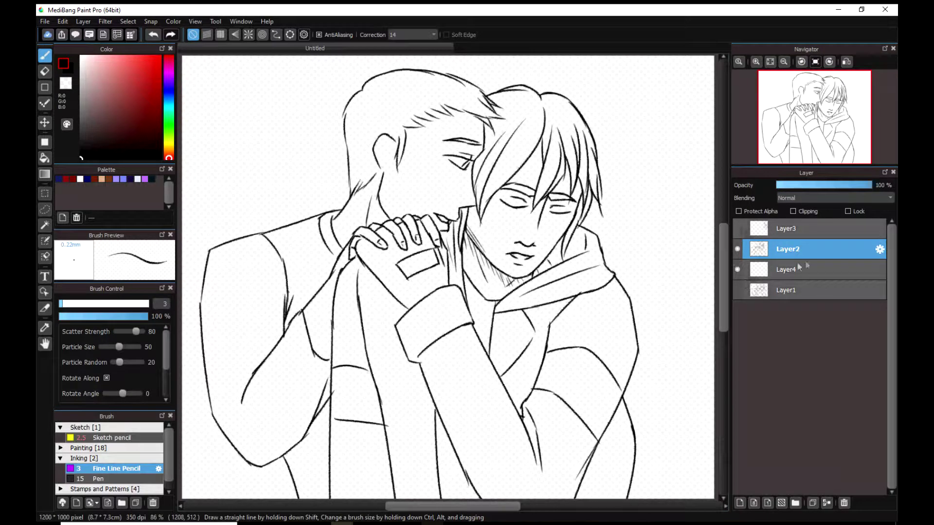
- On Layer4, hatch the right figure's inner elbow fold, the gap below the forearm and the shirt strip below the neck
left_click(785, 276)
left_click_drag(536, 436, 528, 439)
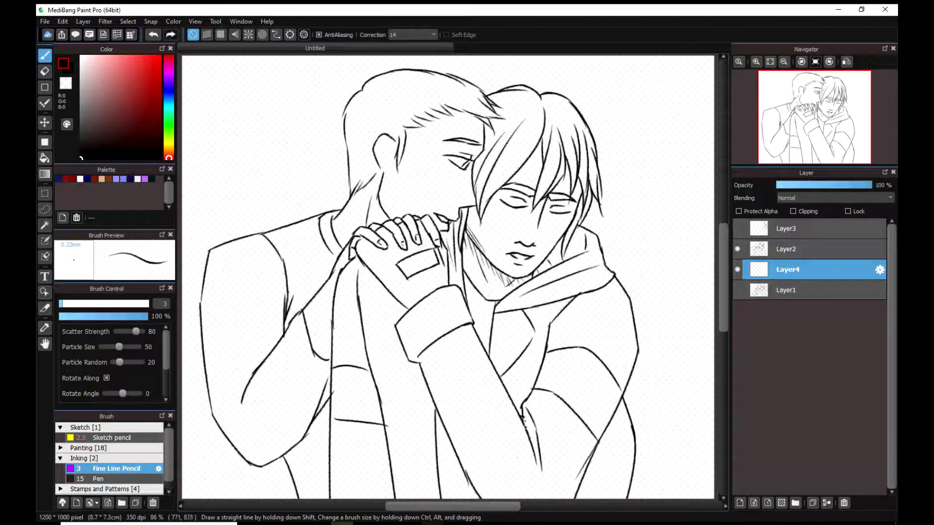
left_click_drag(439, 474, 457, 500)
left_click_drag(438, 433, 469, 491)
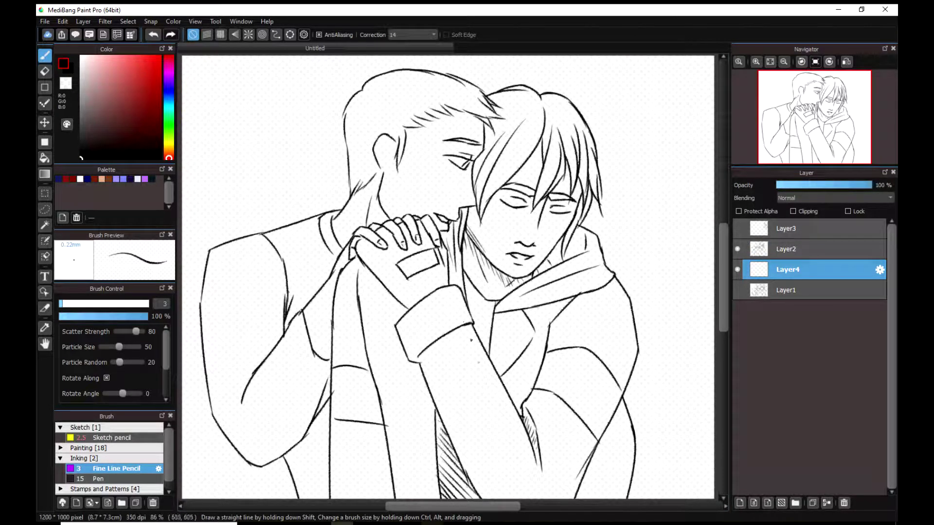
left_click_drag(466, 282, 487, 324)
left_click_drag(483, 298, 495, 312)
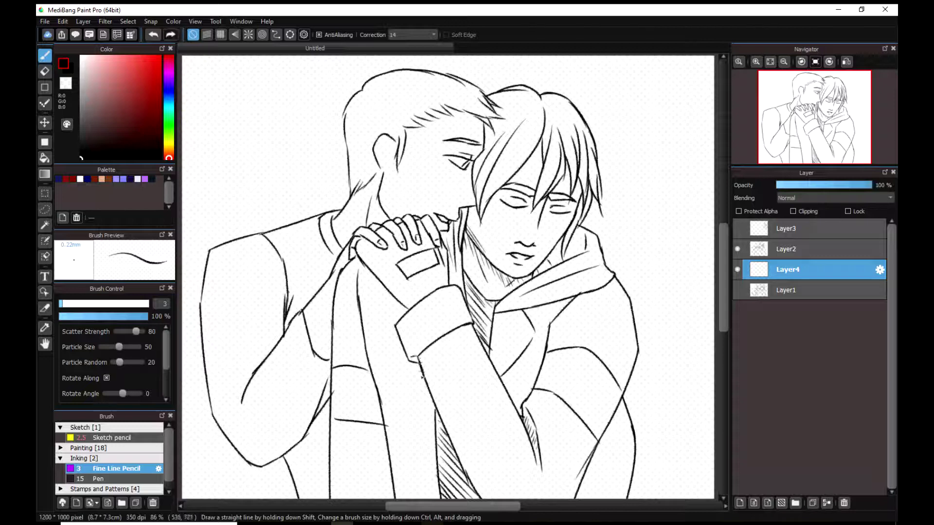
- Try to hatch the cuff of the right figure's raised sleeve
left_click_drag(407, 355, 421, 366)
left_click_drag(398, 334, 422, 362)
mouse_move(395, 321)
left_mouse_down()
mouse_move(438, 339)
mouse_move(454, 331)
left_mouse_up()
left_click_drag(411, 303, 459, 321)
left_click_drag(419, 296, 471, 322)
key("ctrl+z")
key("ctrl+z")
key("ctrl+z")
key("ctrl+z")
key("ctrl+z")
key("ctrl+z")
- Hatch the raised sleeve's cuff and the triangular shirt panel below the hood with diagonal lines
mouse_move(395, 343)
left_mouse_down()
mouse_move(445, 321)
mouse_move(467, 291)
left_mouse_up()
left_click_drag(492, 342, 505, 370)
left_click_drag(492, 329, 512, 363)
mouse_move(497, 317)
left_mouse_down()
mouse_move(517, 353)
mouse_move(525, 349)
left_mouse_up()
mouse_move(512, 312)
left_mouse_down()
mouse_move(532, 341)
mouse_move(513, 353)
left_mouse_up()
- Set the stroke correction to 10 and hatch the left figure's sleeve from the shoulder down to the elbow
left_click(393, 36)
left_click(401, 178)
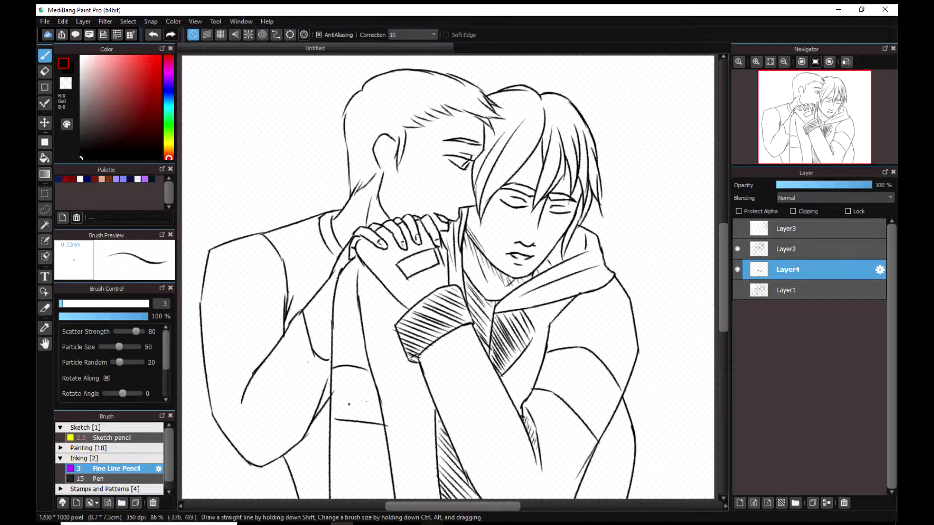
left_click_drag(202, 365, 242, 397)
mouse_move(203, 341)
left_mouse_down()
mouse_move(252, 394)
mouse_move(263, 373)
left_mouse_up()
left_click_drag(201, 316, 270, 354)
mouse_move(204, 286)
left_mouse_down()
mouse_move(274, 337)
mouse_move(277, 324)
left_mouse_up()
left_click_drag(214, 272, 281, 311)
left_click_drag(224, 253, 283, 292)
left_click_drag(243, 236, 284, 273)
left_click_drag(212, 409, 275, 452)
left_click_drag(210, 389, 291, 455)
- Hatch the left figure's forearm sleeve with parallel diagonal lines
left_click_drag(256, 424, 304, 450)
left_click_drag(244, 404, 299, 438)
left_click_drag(253, 384, 307, 418)
left_click_drag(258, 362, 310, 411)
left_click_drag(270, 358, 321, 397)
left_click_drag(281, 343, 322, 377)
mouse_move(297, 342)
left_mouse_down()
mouse_move(320, 372)
mouse_move(289, 373)
left_mouse_up()
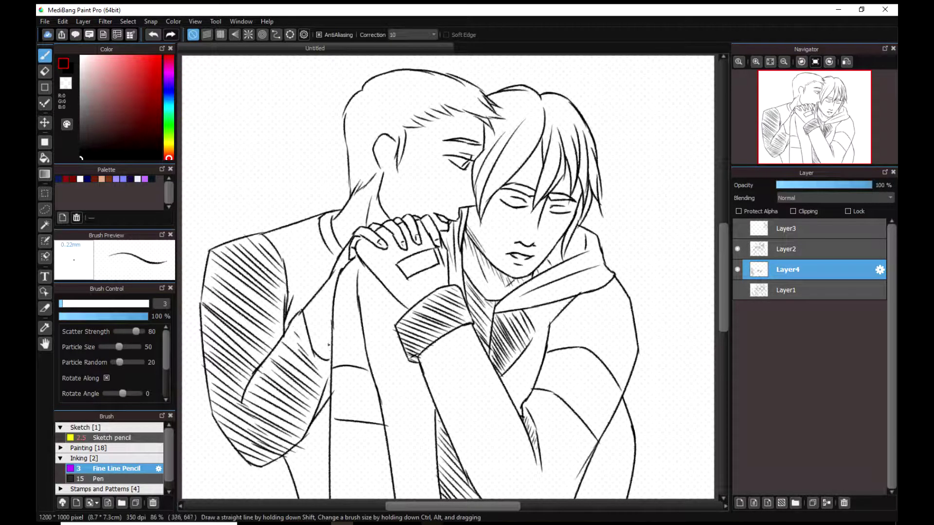
- Redo the shadow hatching along the underside of the right figure's jaw and chin
scroll(473, 260, "up", 3)
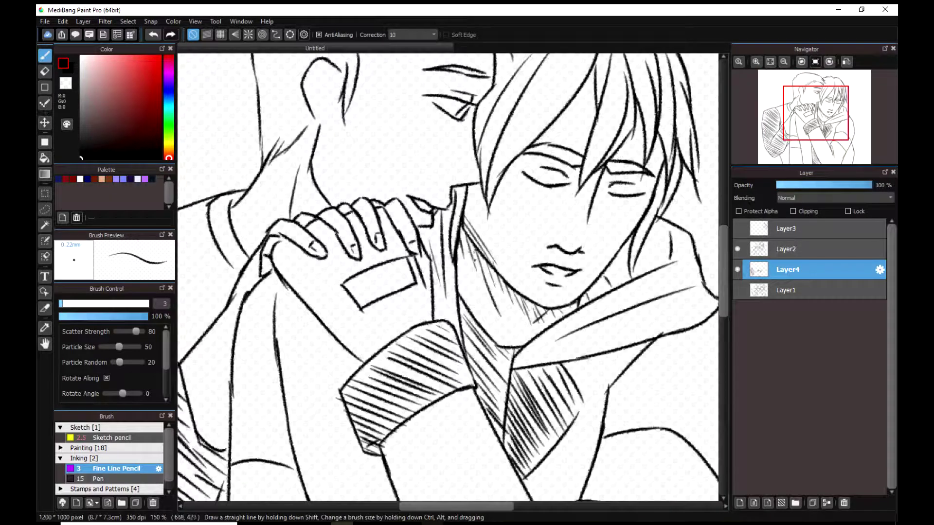
key("ctrl+z")
left_click_drag(461, 241, 512, 312)
mouse_move(501, 300)
left_mouse_down()
mouse_move(565, 318)
mouse_move(567, 308)
left_mouse_up()
key("ctrl+z")
left_click_drag(465, 233, 499, 286)
left_click_drag(492, 269, 510, 302)
left_click_drag(503, 283, 522, 314)
key("ctrl+z")
mouse_move(522, 298)
left_mouse_down()
mouse_move(536, 321)
mouse_move(528, 318)
left_mouse_up()
left_click_drag(525, 300, 544, 321)
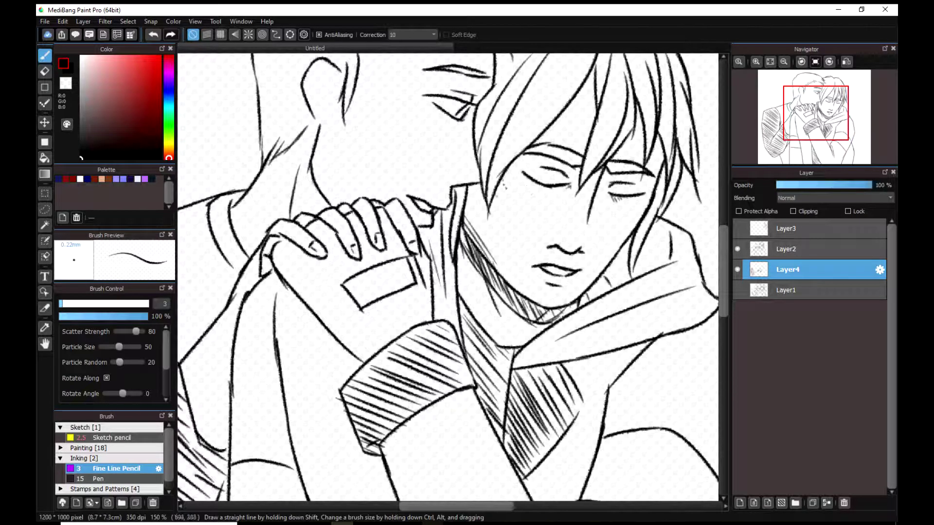
- Fill the right figure's hair black with an enlarged brush, leaving white highlight streaks, and thicken the eyebrows
left_click_drag(656, 102, 570, 211)
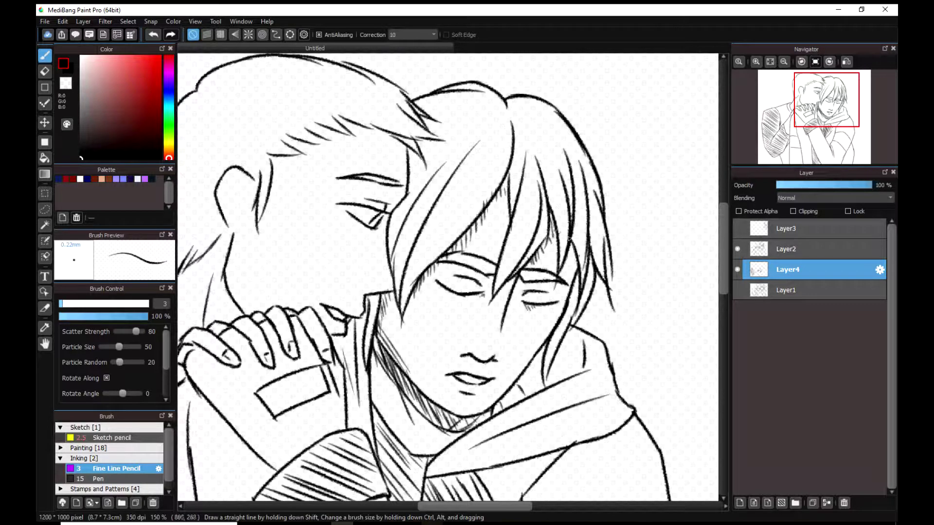
left_click_drag(63, 306, 69, 305)
mouse_move(401, 312)
left_mouse_down()
mouse_move(433, 228)
mouse_move(452, 224)
mouse_move(481, 189)
mouse_move(429, 212)
left_mouse_up()
left_click_drag(400, 289, 429, 195)
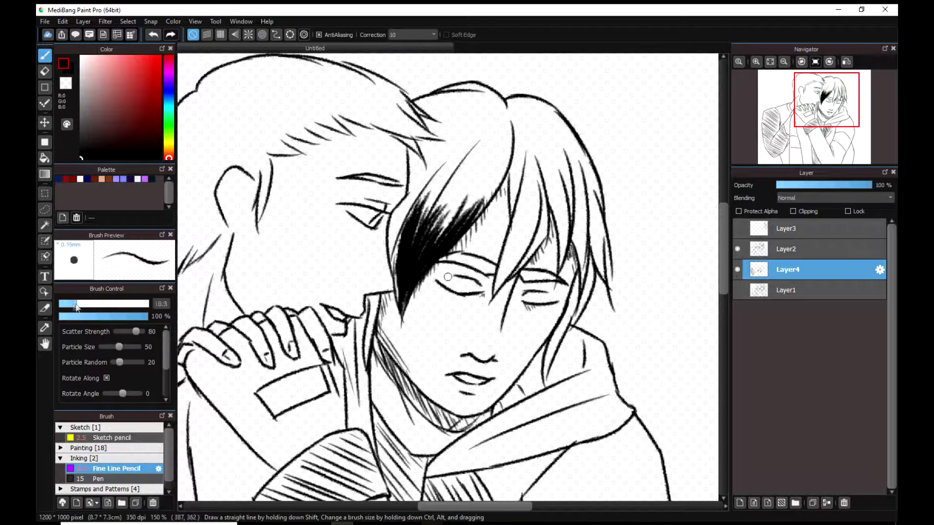
left_click_drag(72, 304, 77, 304)
left_click_drag(503, 103, 509, 175)
mouse_move(506, 122)
left_mouse_down()
mouse_move(404, 233)
mouse_move(396, 209)
mouse_move(471, 102)
mouse_move(494, 98)
mouse_move(414, 180)
mouse_move(428, 151)
mouse_move(418, 160)
left_mouse_up()
mouse_move(493, 294)
left_mouse_down()
mouse_move(521, 214)
mouse_move(501, 272)
mouse_move(518, 146)
mouse_move(506, 120)
mouse_move(545, 190)
mouse_move(559, 121)
mouse_move(589, 209)
mouse_move(568, 232)
mouse_move(608, 272)
mouse_move(541, 379)
mouse_move(560, 316)
left_mouse_up()
mouse_move(447, 255)
left_mouse_down()
mouse_move(479, 266)
mouse_move(469, 266)
left_mouse_up()
- Reset the brush size to 3, set the correction to 6, and add the left figure's fine hair strands and neck shading
left_click(62, 304)
key("ctrl+0")
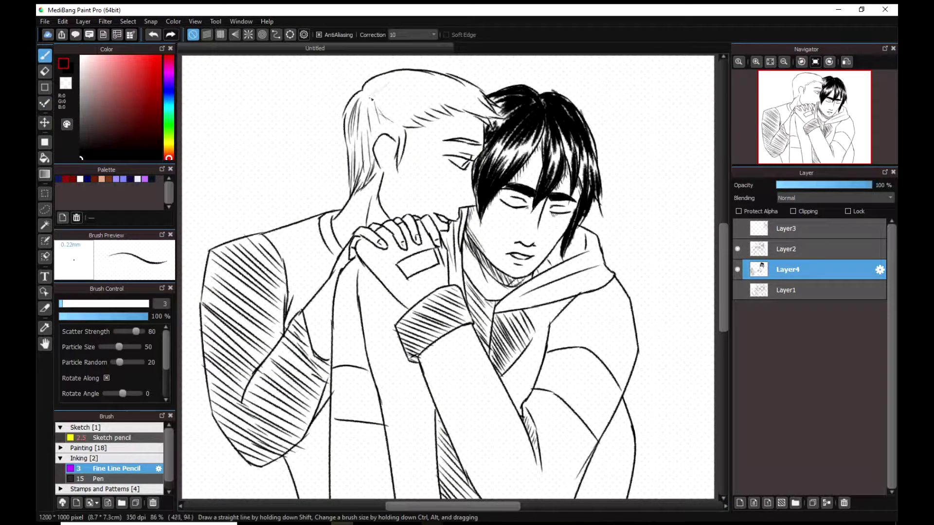
left_click(411, 34)
left_click(407, 84)
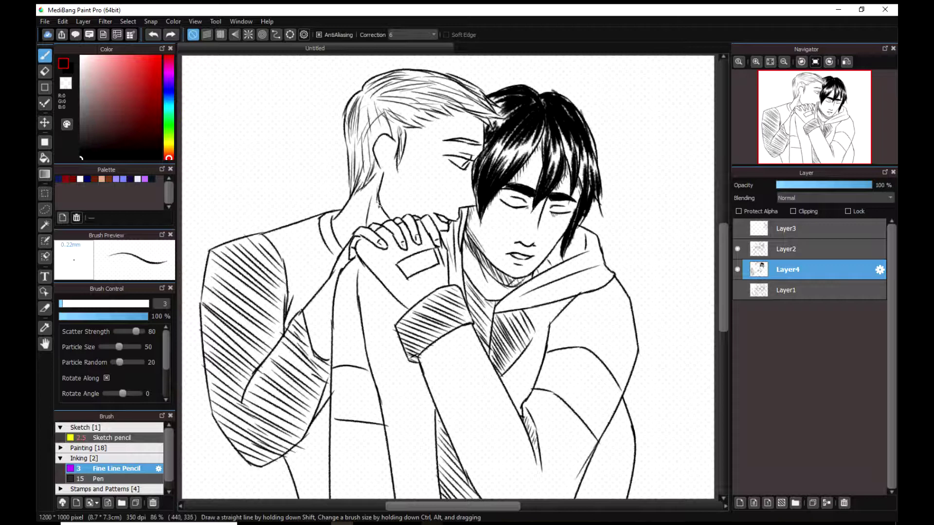
left_click_drag(381, 209, 389, 222)
- Hatch a shadow along the bridge of the right figure's nose
scroll(528, 233, "up", 3)
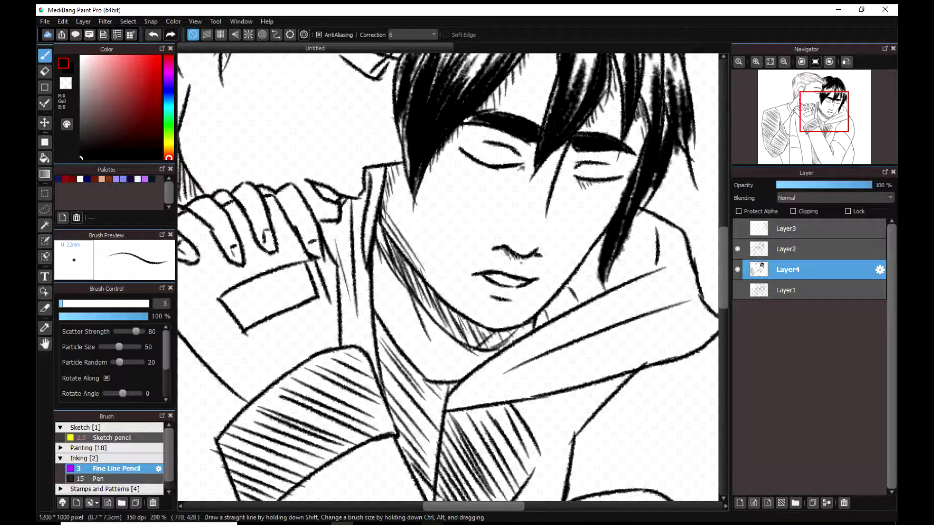
left_click_drag(549, 237, 549, 206)
key("ctrl+z")
left_click_drag(566, 159, 557, 202)
left_click_drag(559, 191, 549, 235)
key("ctrl+z")
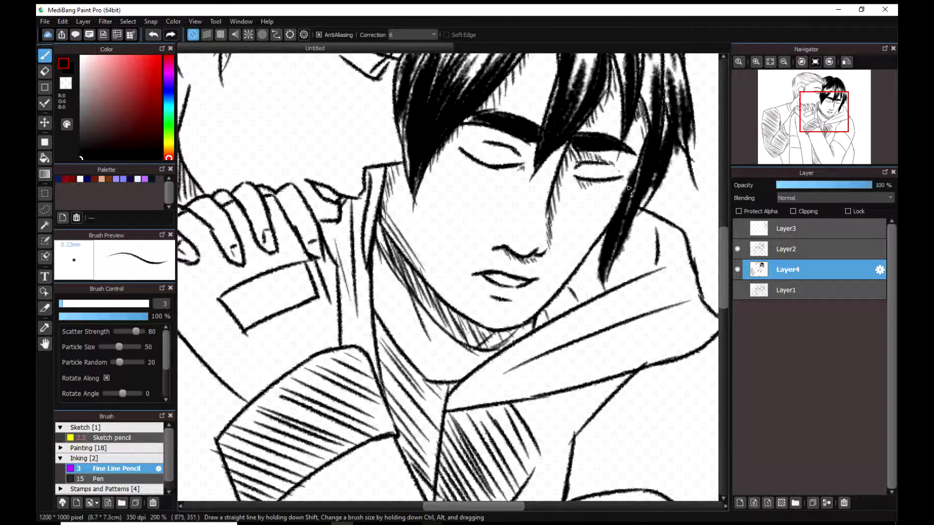
- Shade below the left figure's eye and draw the inner ear lines, checking the face in a mirrored view
left_click_drag(495, 142, 639, 287)
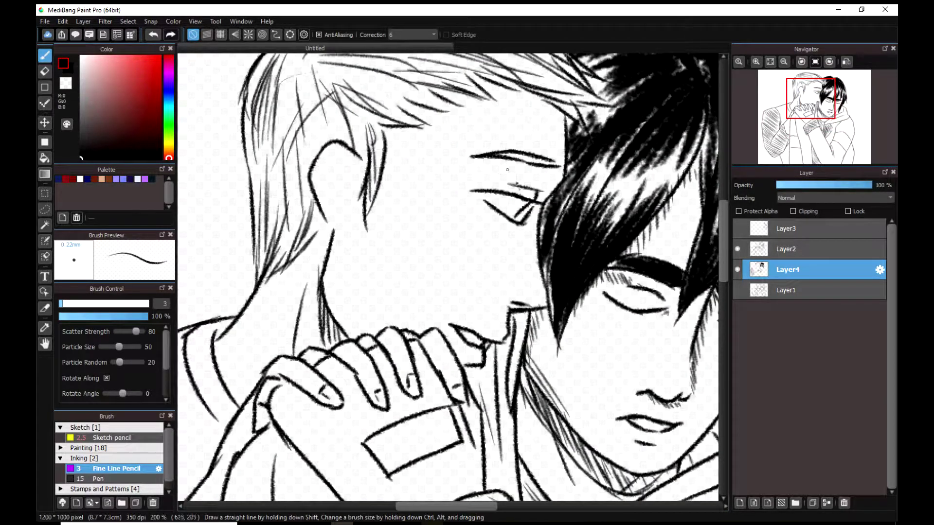
left_click(846, 61)
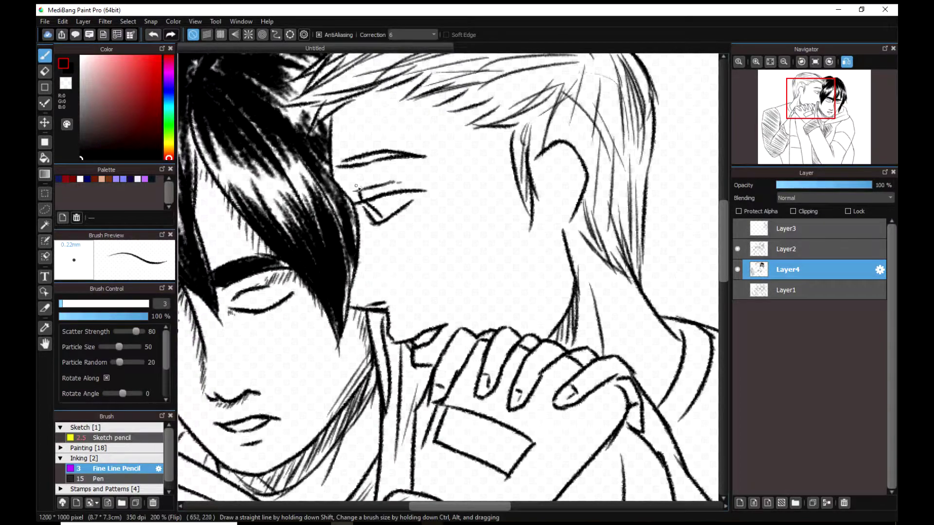
key("h")
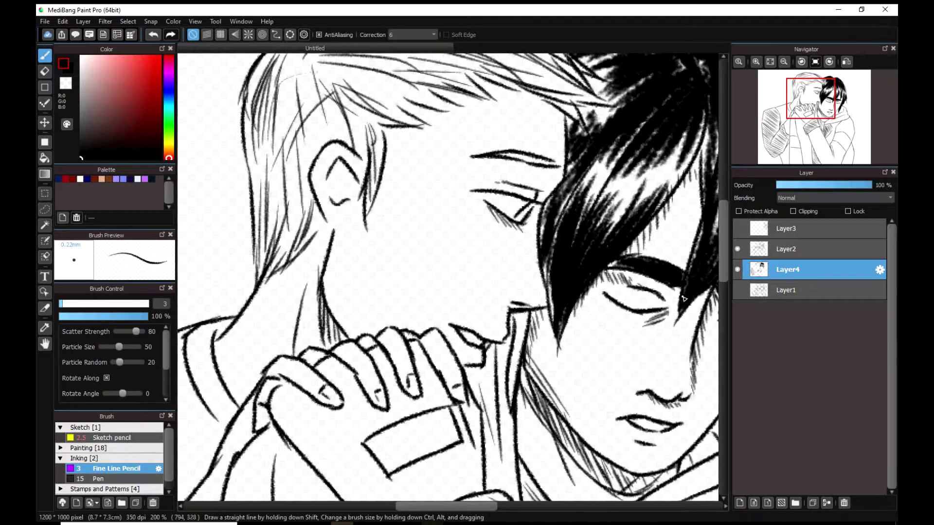
- Cross-hatch the inside of the right figure's hood beside the jaw
left_click_drag(684, 298, 570, 223)
left_click_drag(576, 373, 589, 390)
mouse_move(602, 349)
left_mouse_down()
mouse_move(621, 373)
mouse_move(627, 359)
left_mouse_up()
left_click_drag(616, 325, 636, 360)
left_click_drag(647, 320, 665, 357)
left_click_drag(662, 301, 678, 330)
left_click_drag(571, 391, 632, 327)
mouse_move(608, 351)
left_mouse_down()
mouse_move(629, 321)
mouse_move(624, 336)
left_mouse_up()
- Darken the triangular shirt panel below the hood with denser hatching
scroll(469, 248, "down", 7)
scroll(473, 275, "up", 7)
left_click_drag(455, 179, 488, 234)
left_click_drag(449, 171, 488, 254)
left_click_drag(461, 183, 508, 238)
mouse_move(469, 166)
left_mouse_down()
mouse_move(528, 234)
mouse_move(523, 204)
left_mouse_up()
- Add more diagonal strokes between the hatch lines on the raised sleeve's cuff
left_click_drag(244, 161, 336, 189)
left_click_drag(273, 124, 365, 166)
left_click_drag(305, 117, 365, 149)
left_click_drag(336, 113, 366, 130)
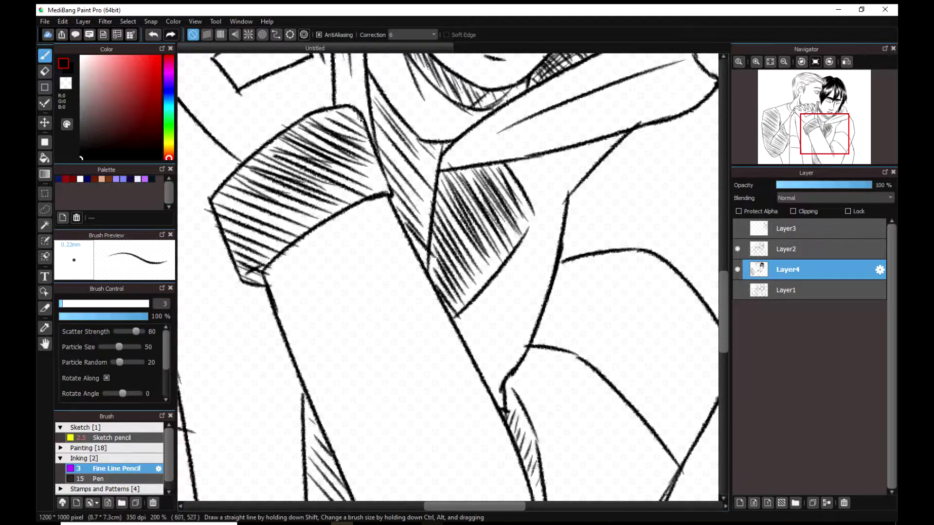
- Cross-hatch the narrow shirt area between the right figure's open jacket and raised forearm at the canvas's lower edge
key("ctrl+0")
mouse_move(440, 466)
left_mouse_down()
mouse_move(479, 498)
mouse_move(469, 487)
left_mouse_up()
left_click_drag(436, 422, 455, 453)
key("ctrl+z")
left_click_drag(439, 494, 452, 444)
left_click_drag(437, 468, 446, 422)
left_click_drag(450, 503, 467, 478)
left_click_drag(450, 504, 455, 498)
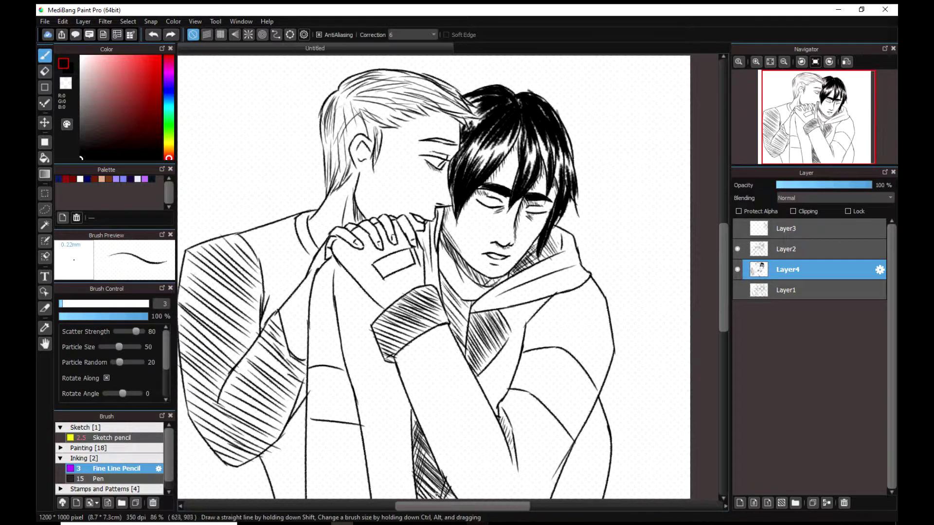
left_click_drag(713, 378, 698, 340)
left_click_drag(441, 451, 433, 467)
left_click_drag(431, 440, 410, 462)
mouse_move(424, 419)
left_mouse_down()
mouse_move(407, 459)
mouse_move(404, 443)
left_mouse_up()
- Add opposing hatch strokes over the shirt panel below the hood and the raised sleeve's cuff
mouse_move(471, 319)
left_mouse_down()
mouse_move(484, 301)
mouse_move(482, 276)
mouse_move(492, 306)
left_mouse_up()
mouse_move(375, 322)
left_mouse_down()
mouse_move(368, 280)
mouse_move(404, 281)
mouse_move(421, 268)
left_mouse_up()
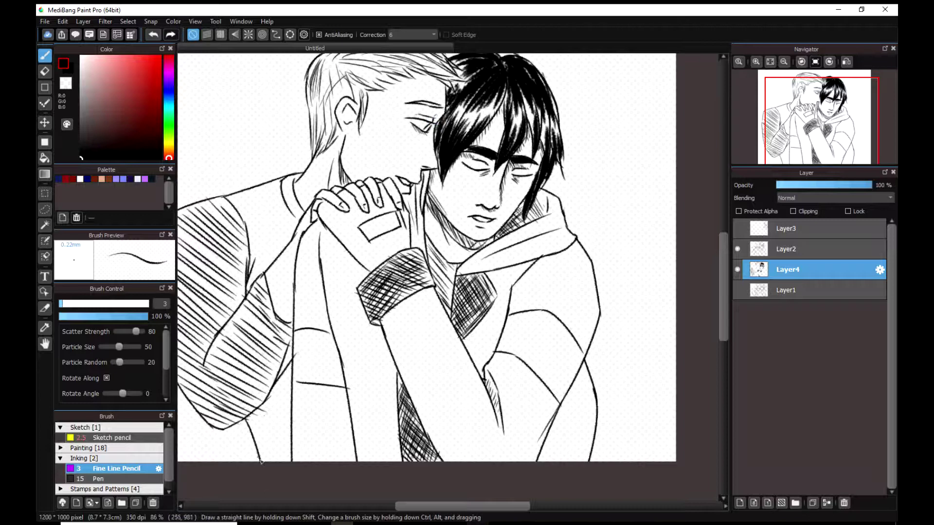
key("ctrl+0")
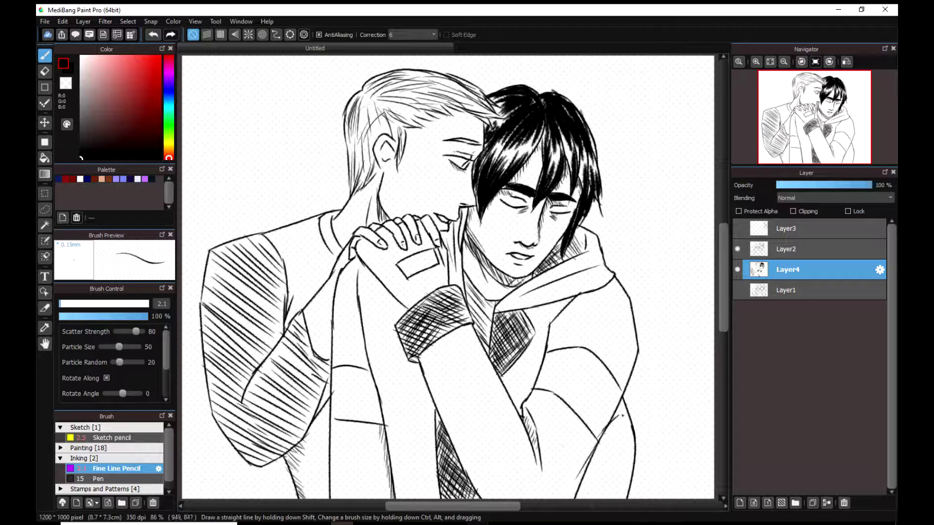
- Hatch the sliver of jacket behind the right figure's bent arm with diagonal strokes
mouse_move(587, 468)
left_mouse_down()
mouse_move(626, 496)
mouse_move(603, 470)
left_mouse_up()
left_click_drag(595, 450, 615, 479)
mouse_move(599, 442)
left_mouse_down()
mouse_move(625, 487)
mouse_move(628, 479)
left_mouse_up()
left_click_drag(610, 423, 630, 469)
left_click_drag(616, 416, 631, 454)
left_click_drag(622, 402, 634, 440)
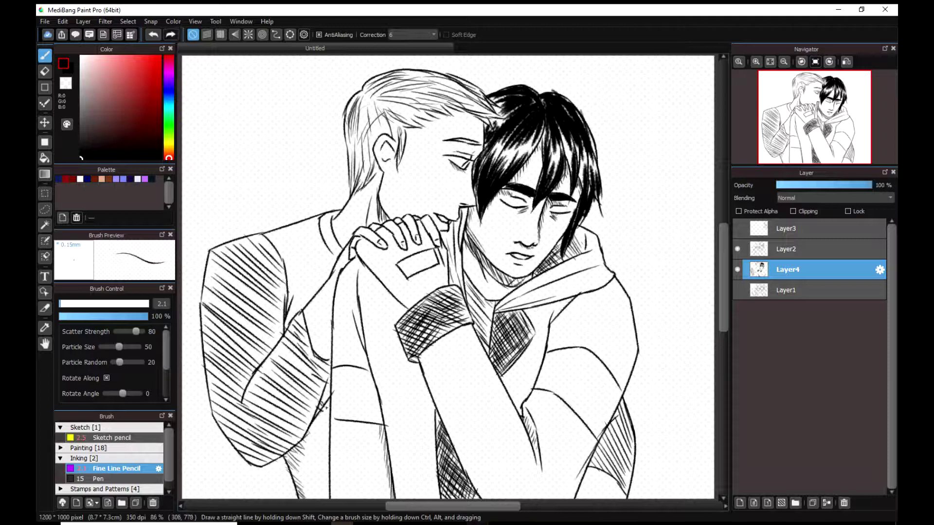
left_click_drag(250, 382, 269, 398)
mouse_move(256, 376)
left_mouse_down()
mouse_move(277, 393)
mouse_move(293, 389)
left_mouse_up()
left_click_drag(273, 358, 300, 381)
key("ctrl+z")
key("ctrl+z")
key("ctrl+z")
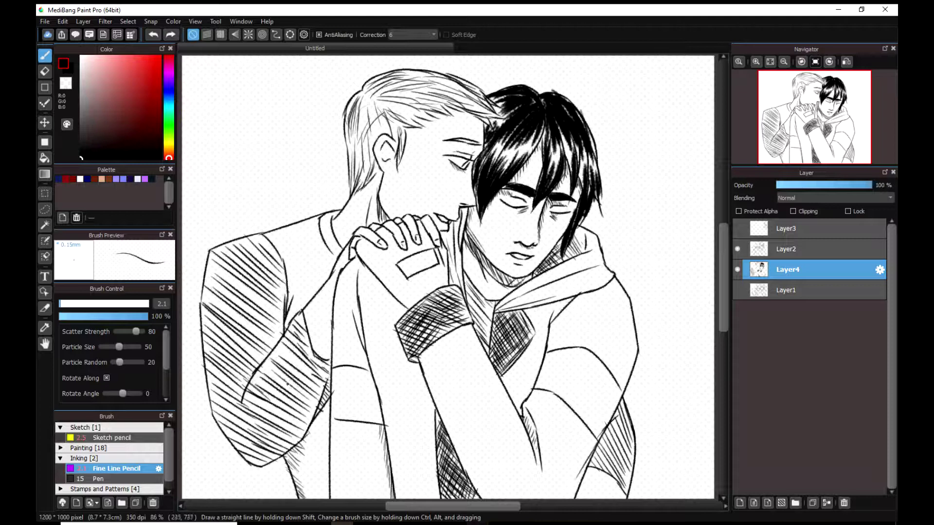
scroll(549, 121, "up", 4)
mouse_move(252, 266)
left_mouse_down()
mouse_move(259, 278)
mouse_move(258, 269)
left_mouse_up()
key("ctrl+z")
left_click_drag(270, 250, 254, 272)
key("ctrl+0")
scroll(412, 166, "up", 3)
key("ctrl+z")
- Switch to the browser and examine the Keith Voltron image results for his jacket and gloves, then return to the drawing
left_click(513, 524)
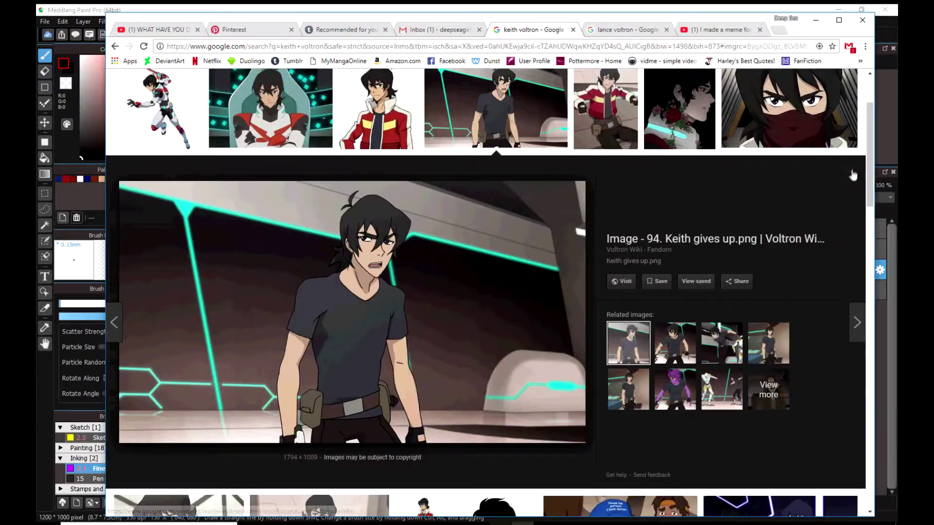
left_click(850, 174)
left_click(852, 176)
left_click(666, 119)
left_click(336, 116)
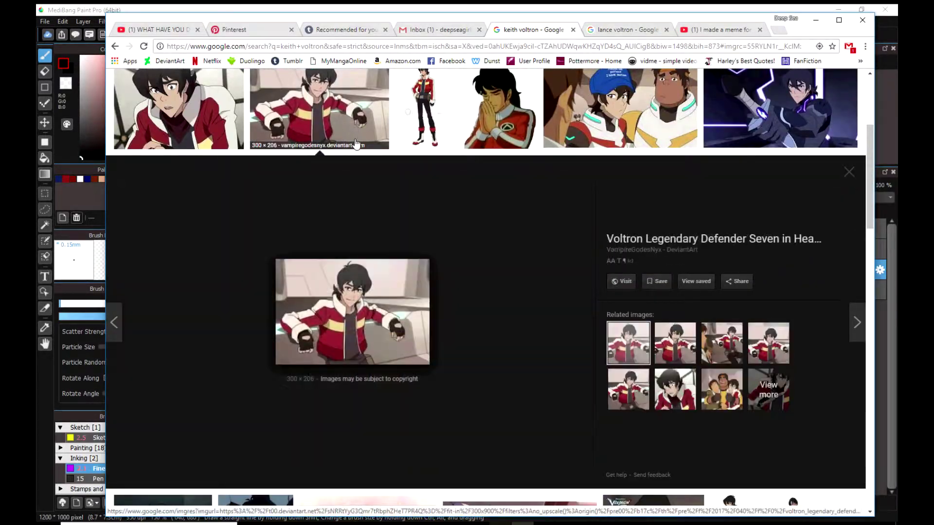
scroll(535, 214, "down", 8)
left_click(547, 209)
scroll(550, 237, "up", 5)
scroll(550, 236, "up", 2)
key("alt+Tab")
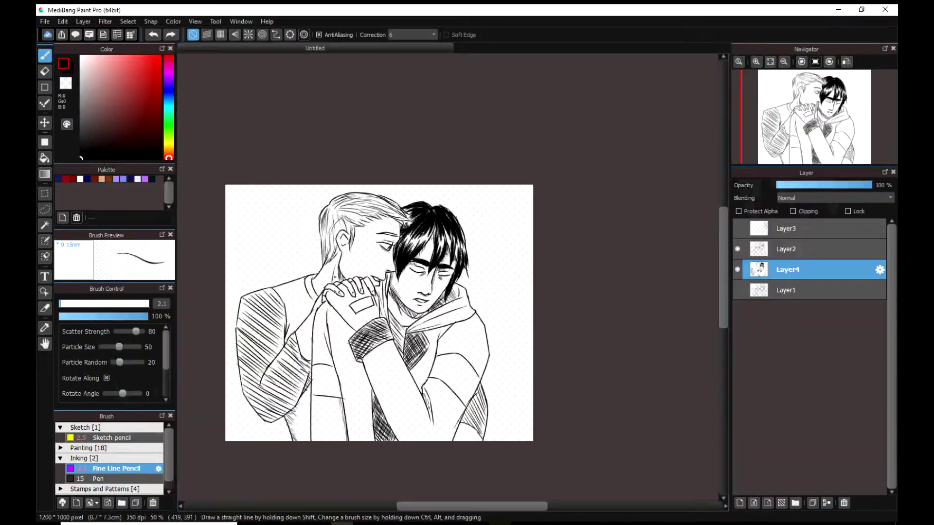
- Use the Magic Wand and Bucket to fill both figures with gray RGB 164 on a new layer below the hatching
key("w")
key("ctrl+shift+n")
left_click(496, 267)
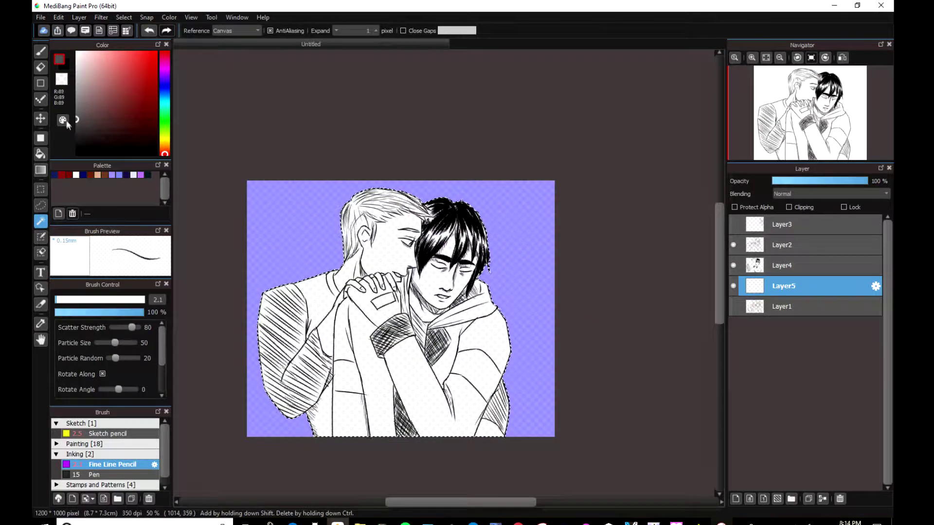
left_click(40, 154)
left_click(77, 116)
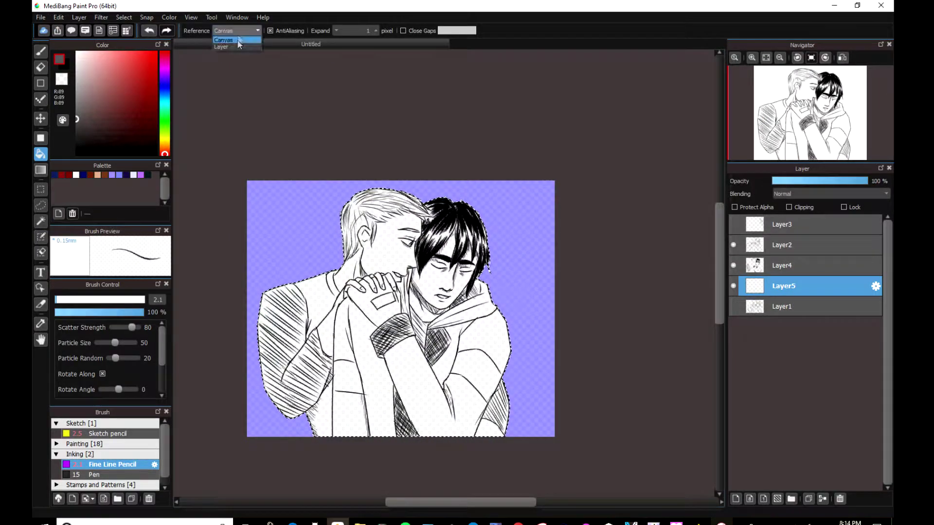
left_click(370, 340)
left_click(77, 89)
left_click(385, 257)
key("ctrl+d")
- Add a layer above Layer1 and cover the whole canvas with a light gray RGB 204 rectangle
left_click(755, 309)
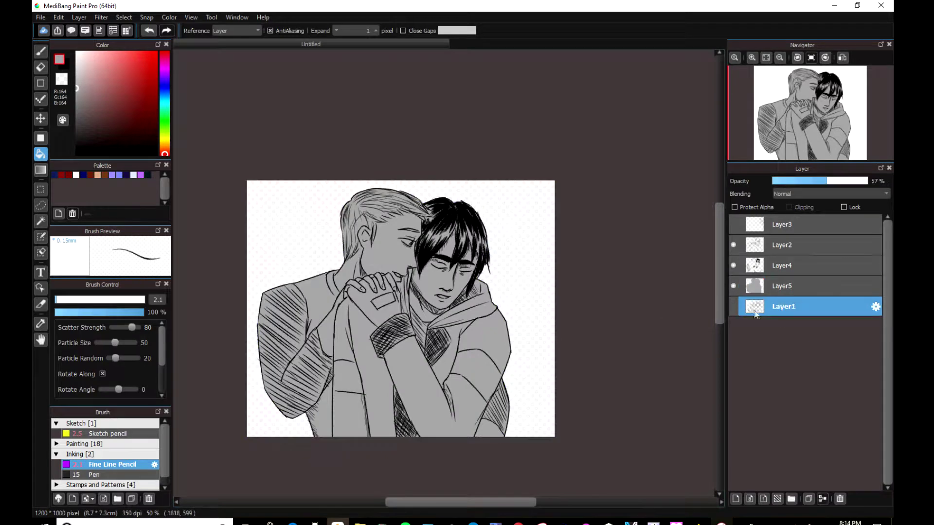
left_click(736, 499)
left_click(77, 52)
left_click(40, 83)
left_click(40, 138)
left_click_drag(245, 179, 558, 453)
left_click(76, 72)
left_click_drag(244, 175, 557, 442)
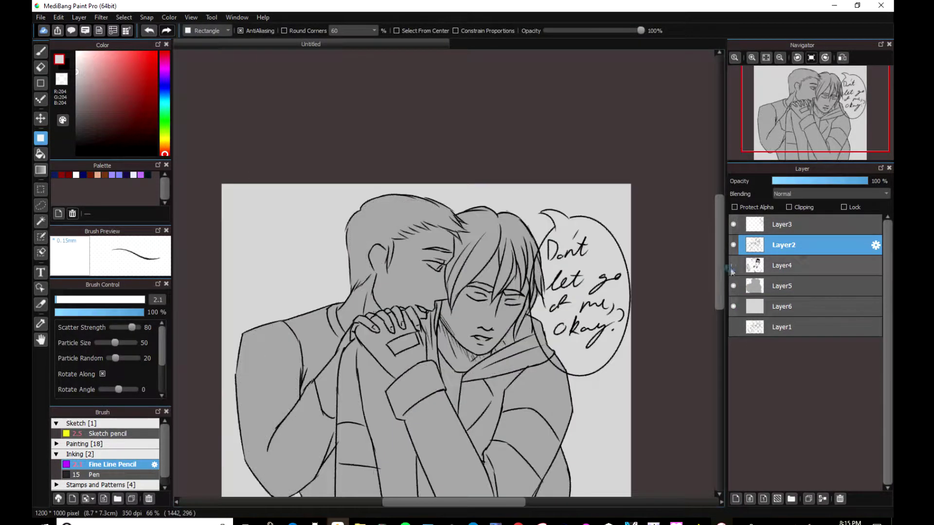
- Hide the figure layers and fill the speech bubble with near-white RGB 234 on a new layer above Layer2
left_click(733, 265)
left_click(733, 265)
left_click(733, 285)
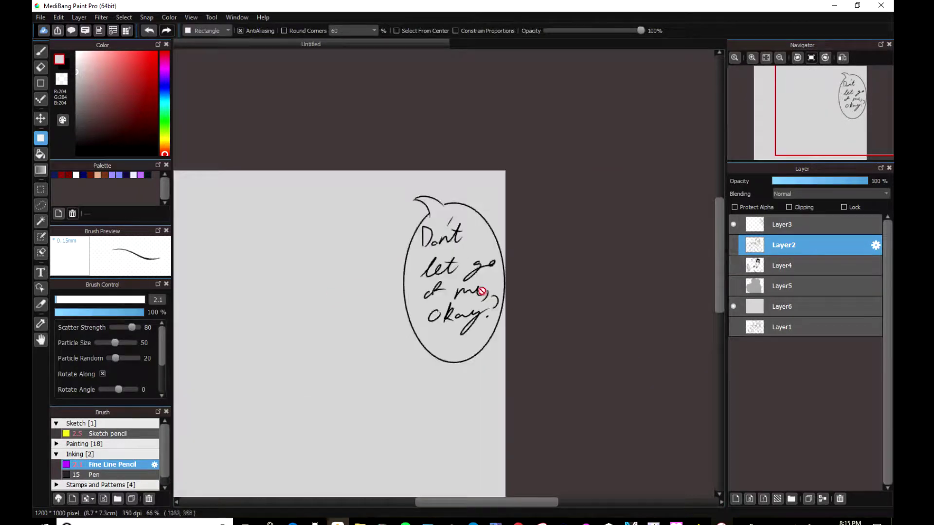
key("w")
left_click(304, 252)
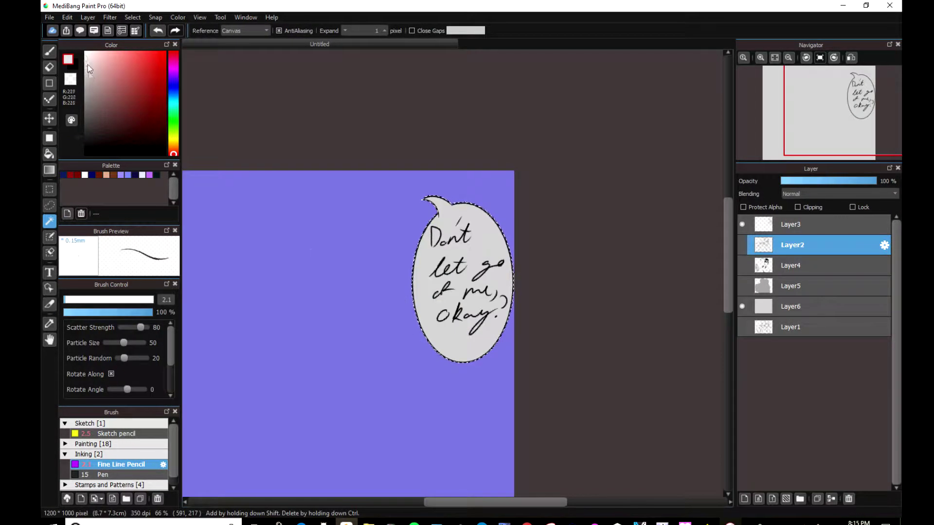
key("g")
left_click(745, 498)
left_click(464, 282)
key("ctrl+d")
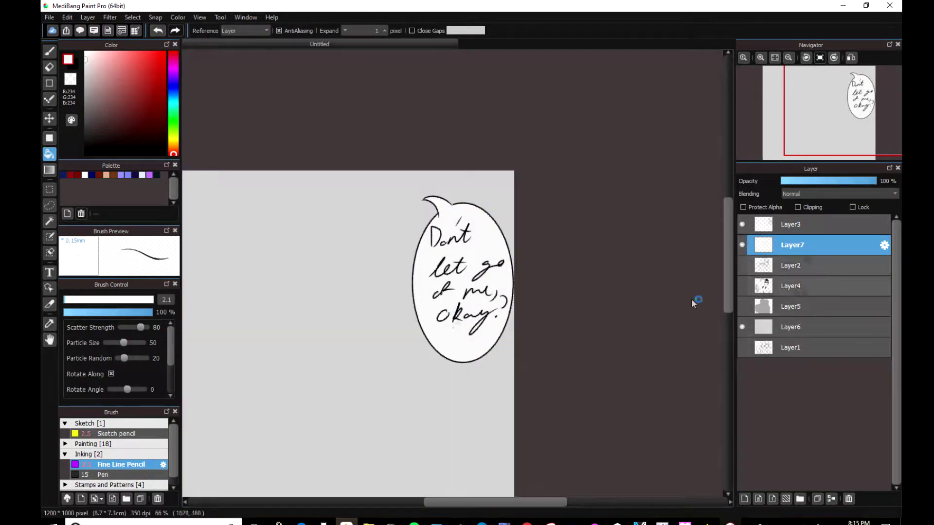
- Show the figure layers again and lower the bubble fill layer's opacity to 70%
left_click(742, 266)
left_click(742, 286)
left_click(743, 306)
left_click(848, 181)
key("ctrl+0")
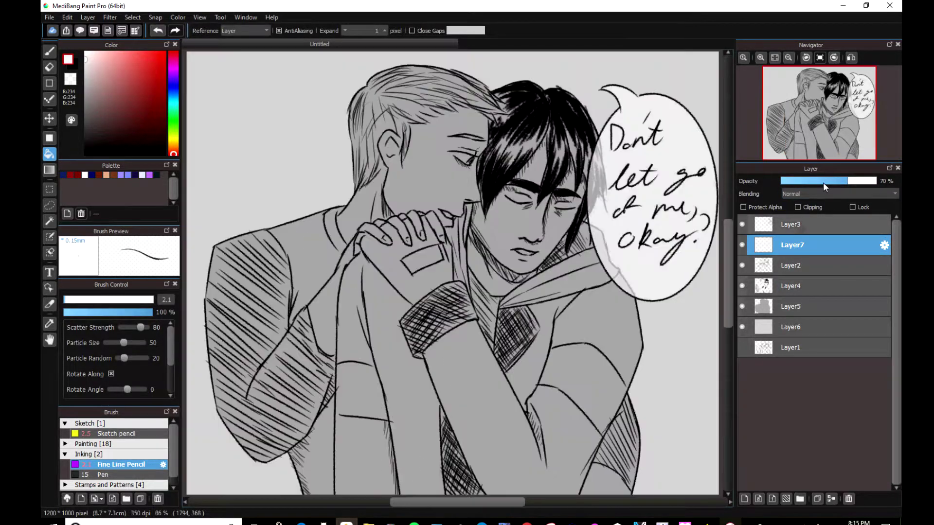
left_click_drag(802, 347, 757, 357)
left_click(742, 328)
left_click(742, 327)
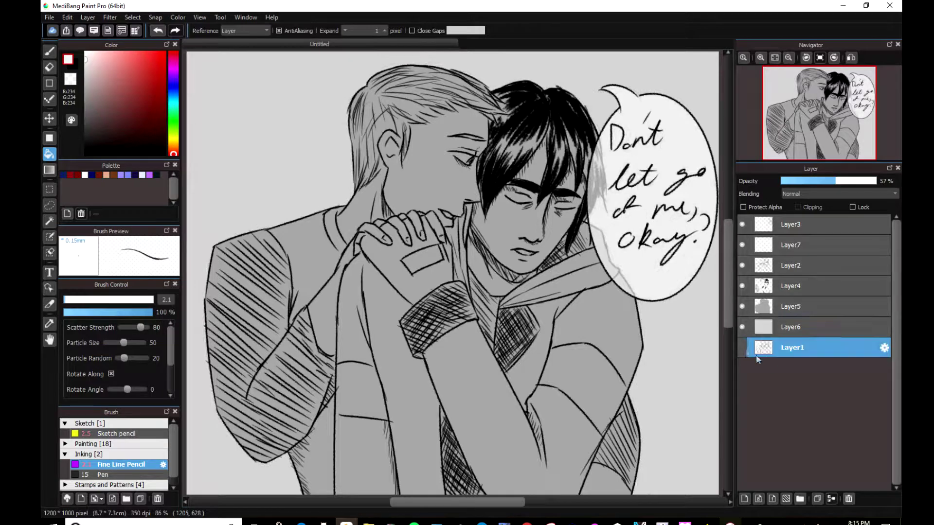
- Hatch the glove on the back of the clasped hand in black on Layer4, leaving the rectangular patch clear
left_click(800, 287)
left_click_drag(89, 146, 41, 348)
key("ctrl+plus")
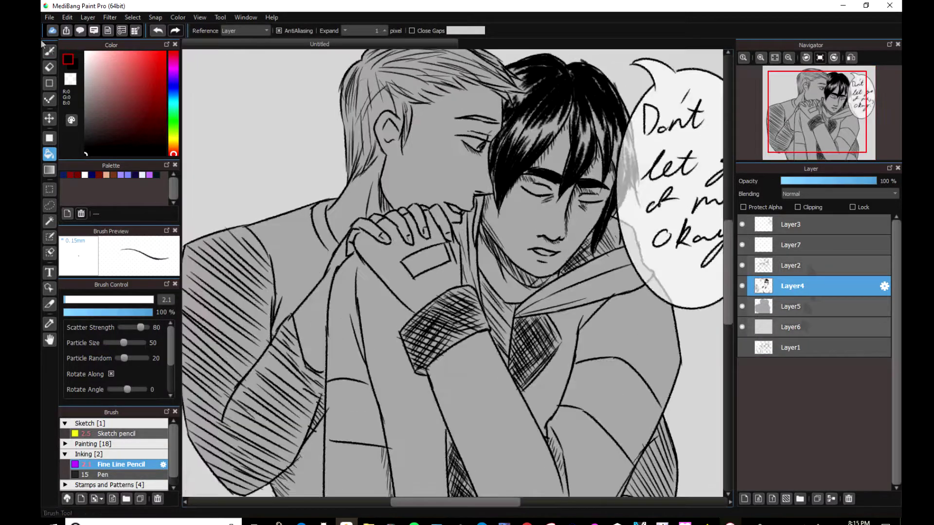
key("b")
mouse_move(418, 300)
left_mouse_down()
mouse_move(403, 262)
mouse_move(423, 242)
left_mouse_up()
left_click_drag(416, 299, 457, 270)
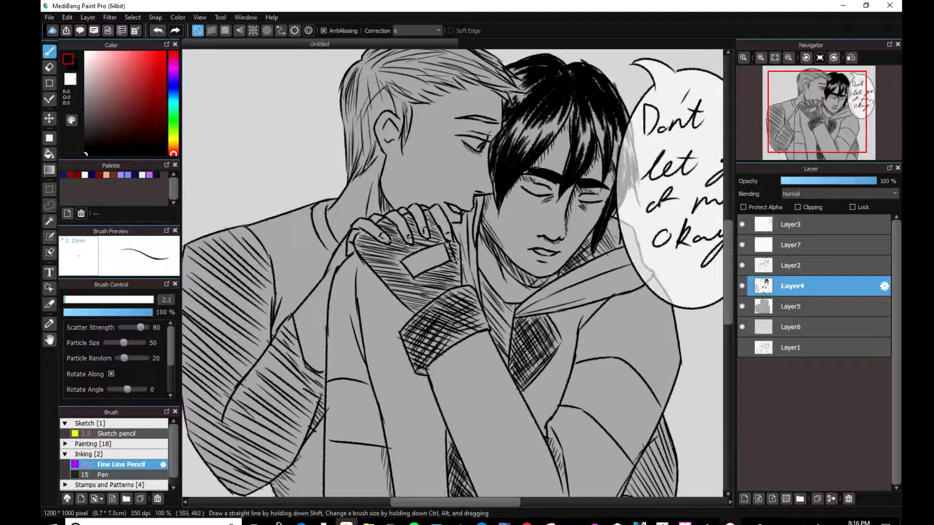
scroll(432, 249, "down", 1)
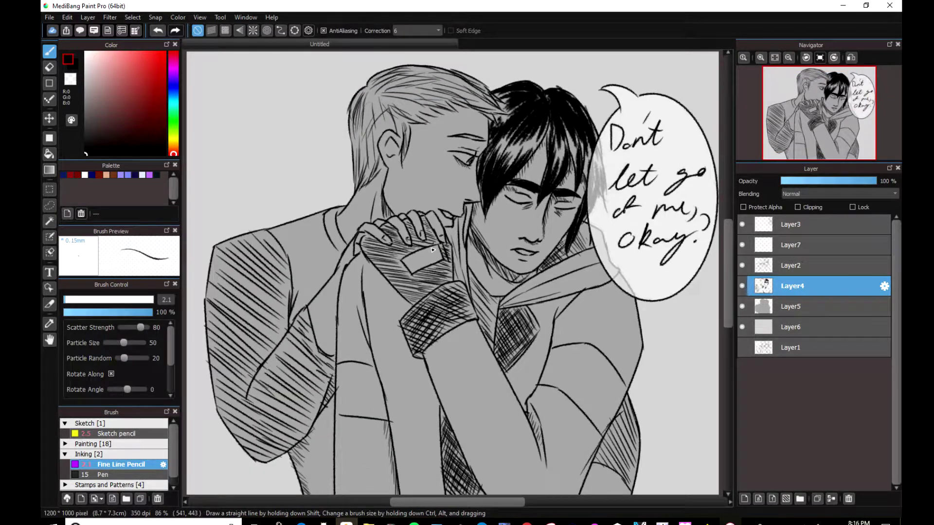
- Add a new layer above Layer3 and set up a white brush of size 3
left_click(790, 224)
left_click(744, 499)
left_click(85, 52)
left_click(66, 300)
left_click_drag(266, 167, 260, 232)
left_click_drag(254, 225, 336, 209)
key("ctrl+z")
key("ctrl+z")
key("ctrl+z")
key("ctrl+z")
key("ctrl+y")
- Set the brush correction to 15 and write the artist's signature in white script with underline flourishes
left_click(422, 31)
left_click(417, 182)
mouse_move(223, 134)
left_mouse_down()
mouse_move(307, 171)
mouse_move(374, 134)
mouse_move(417, 175)
mouse_move(479, 155)
left_mouse_up()
mouse_move(538, 131)
left_mouse_down()
mouse_move(562, 147)
mouse_move(608, 146)
left_mouse_up()
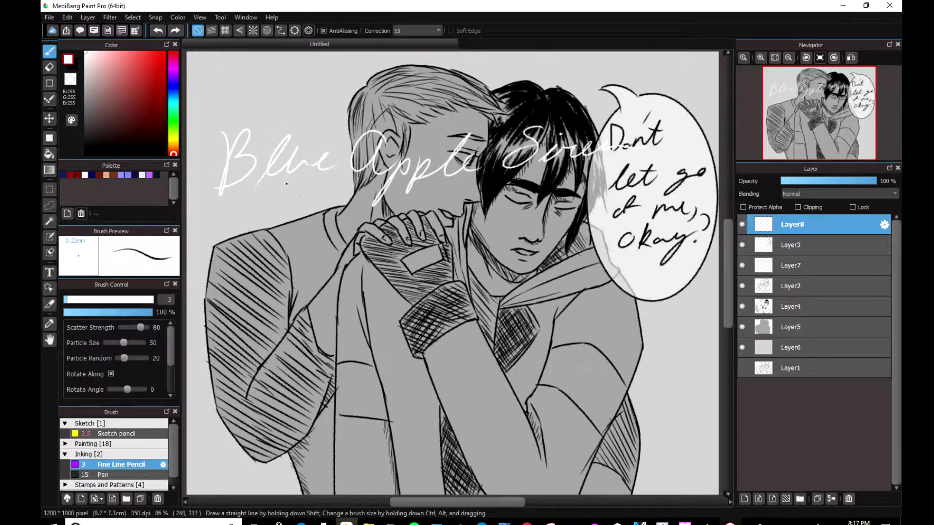
left_click_drag(571, 207, 574, 211)
left_click_drag(387, 235, 579, 205)
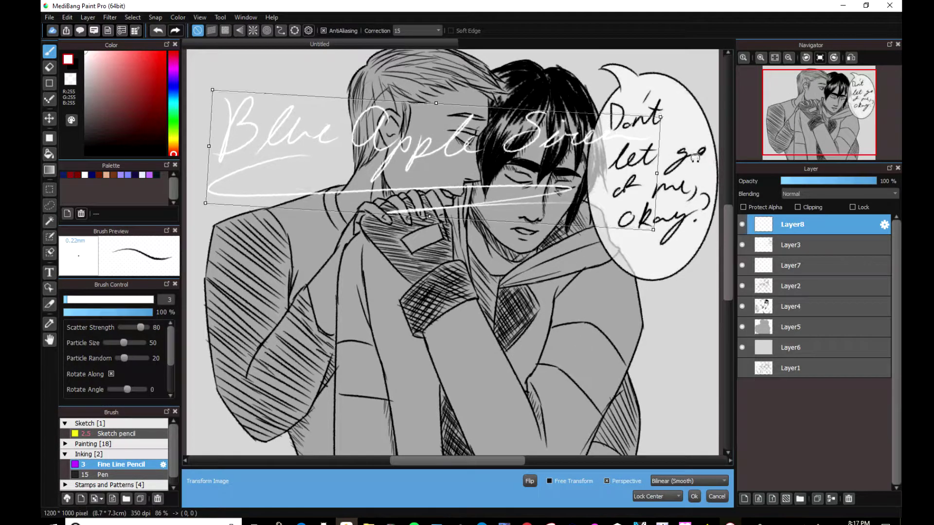
- Set the signature layer to Add blending at 45% opacity and shrink the signature into the canvas's lower-left corner
left_click(839, 193)
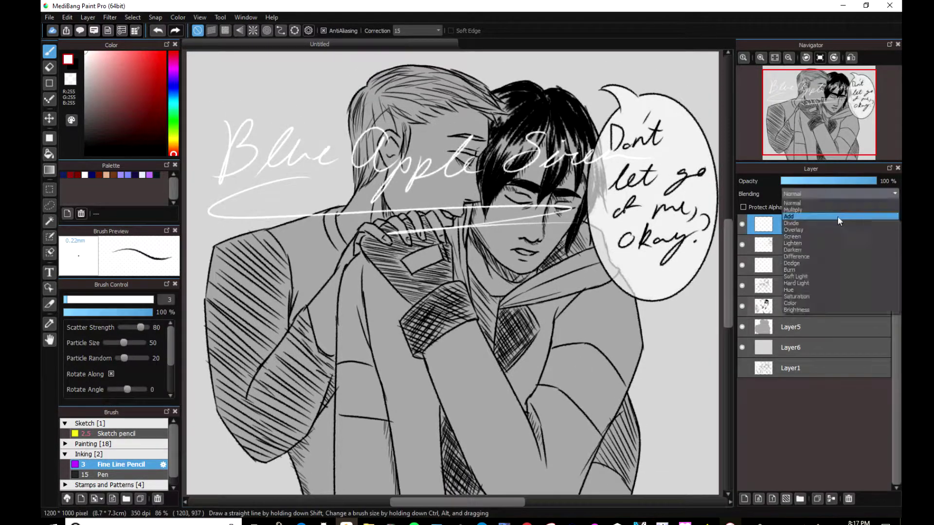
left_click(837, 216)
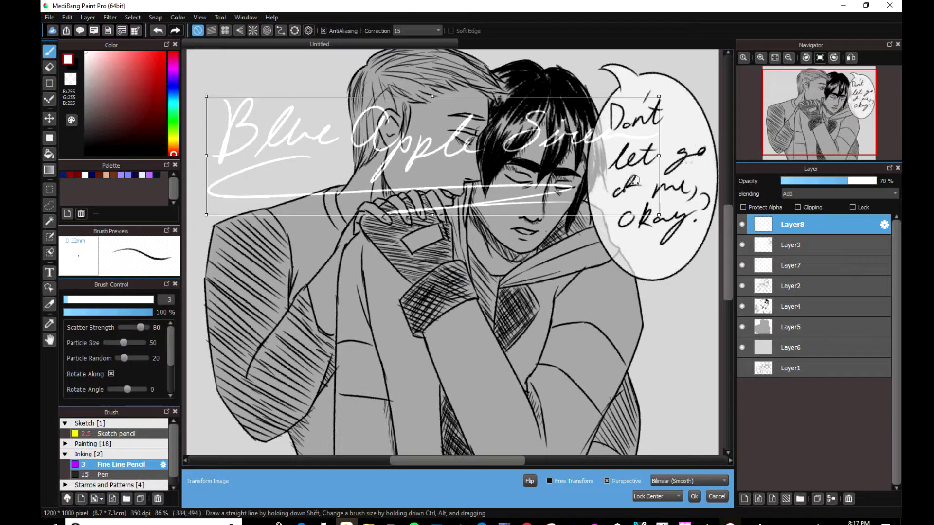
left_click_drag(479, 165, 340, 430)
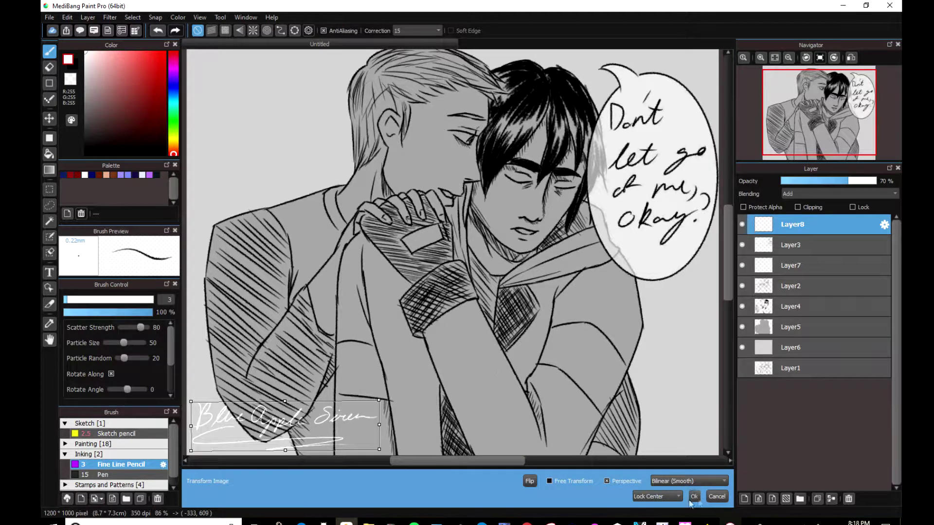
left_click(690, 500)
left_click_drag(838, 181, 822, 182)
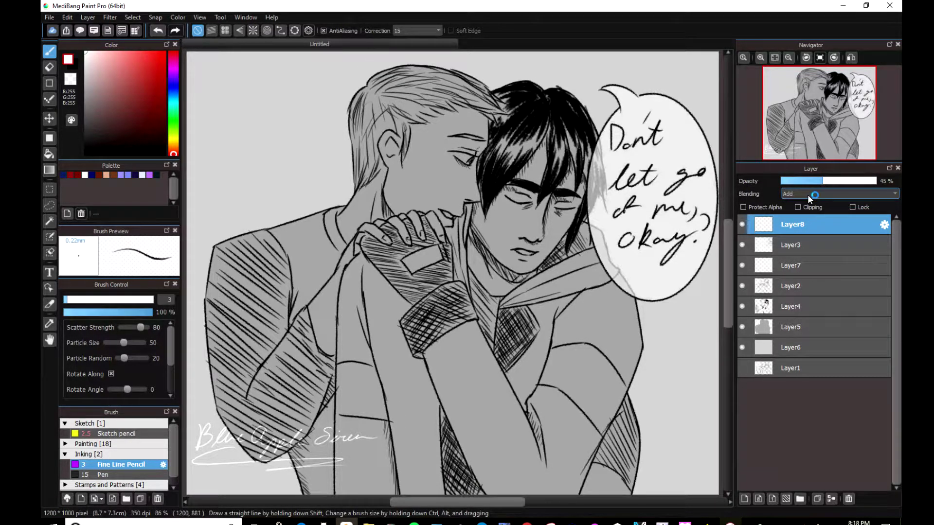
- Transform the signature again to shift it down against the canvas's lower-left corner
key("ctrl+t")
scroll(373, 344, "down", 3)
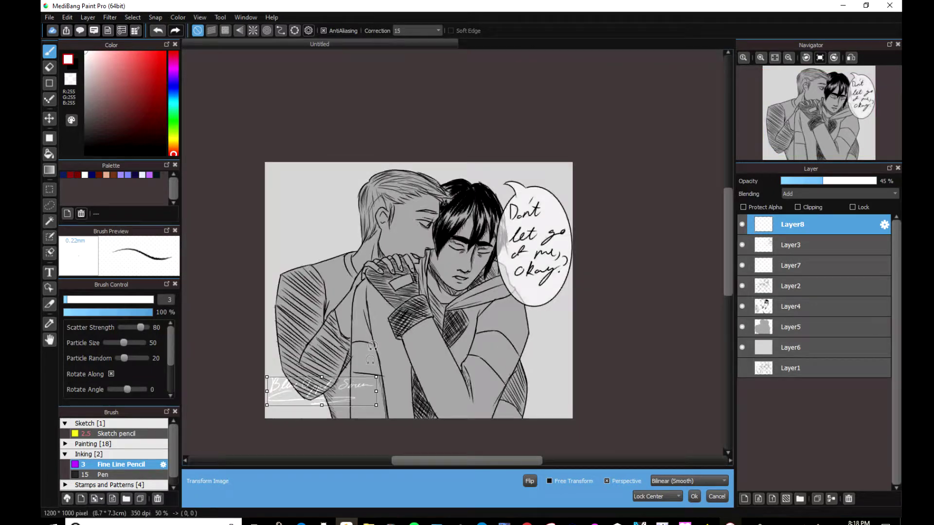
scroll(372, 348, "up", 4)
left_click_drag(392, 374, 389, 398)
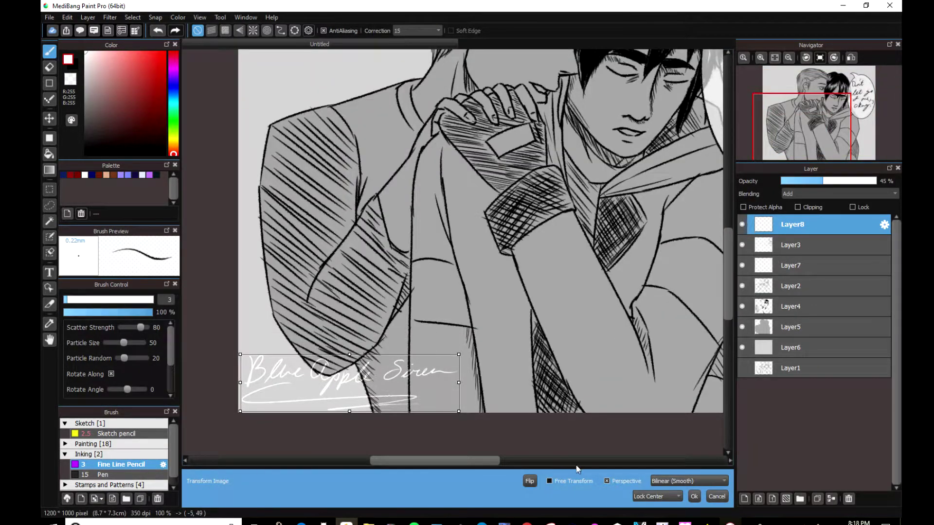
left_click(694, 497)
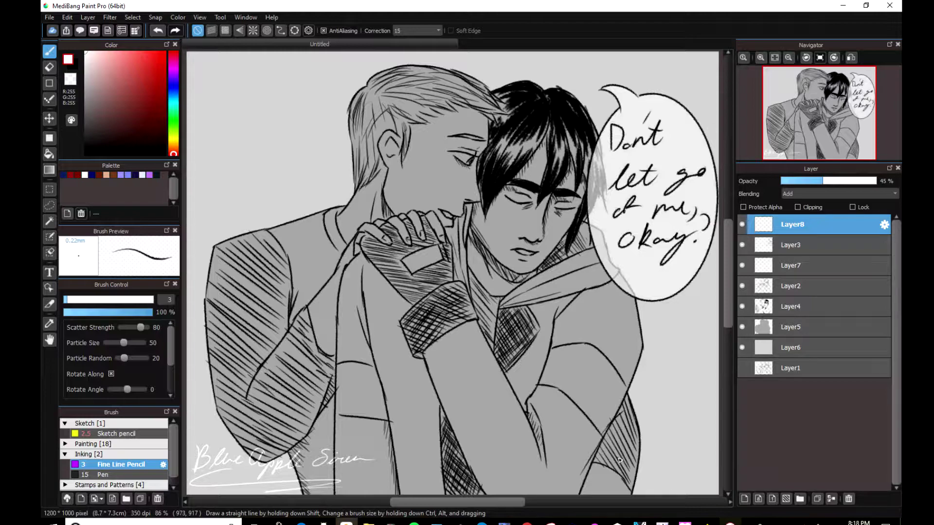
- Draw a long black teardrop on the right figure's cheek on Layer2, with brush correction set to 7
left_click(807, 286)
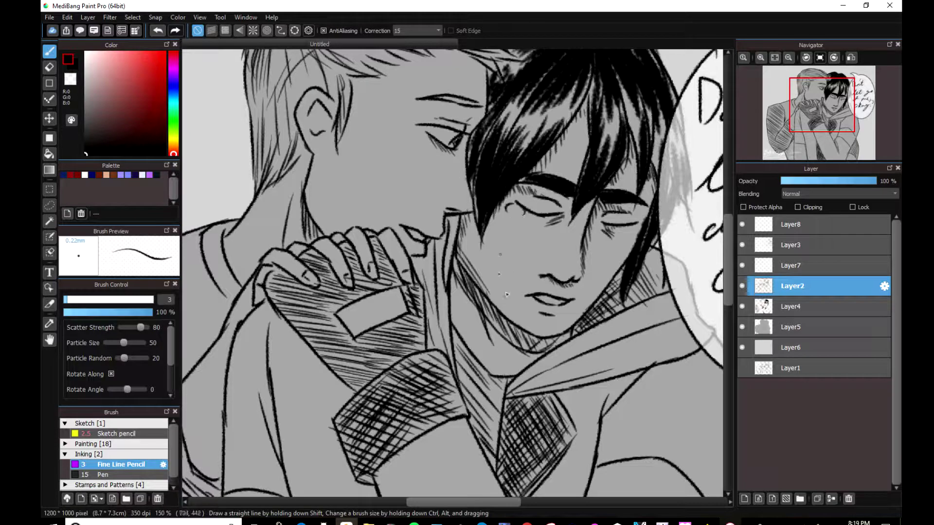
key("ctrl+z")
key("ctrl+z")
left_click_drag(502, 267, 510, 288)
left_click_drag(512, 234, 510, 289)
key("ctrl+z")
left_click(439, 30)
left_click(418, 135)
scroll(521, 210, "up", 3)
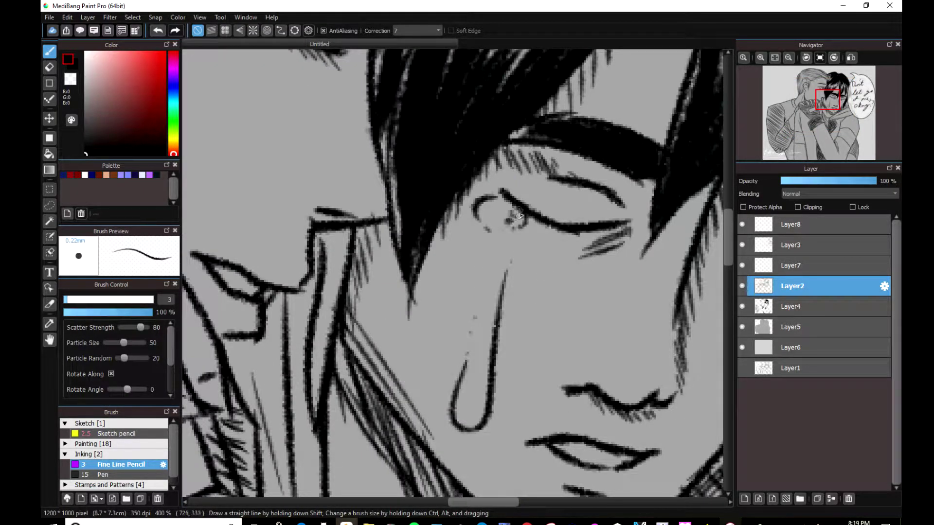
scroll(469, 416, "down", 3)
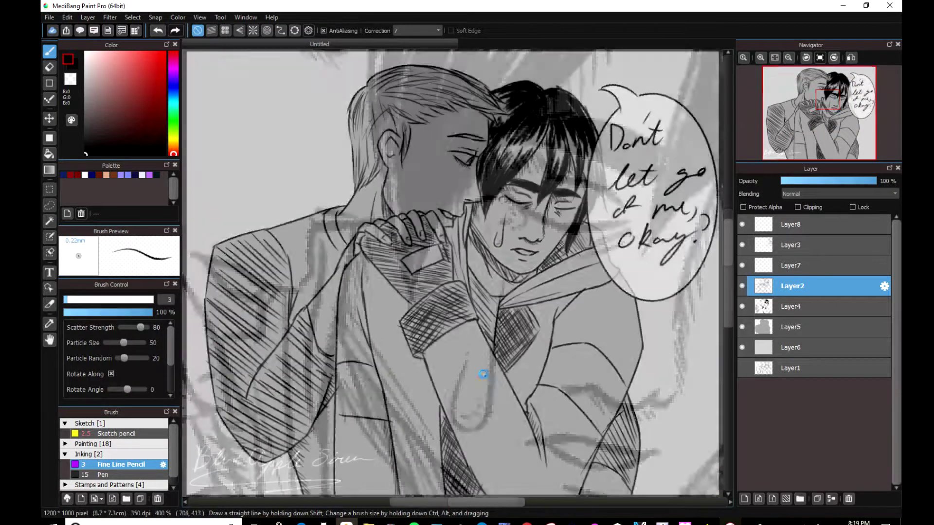
- Add small tear details around the right figure's other closed eye
scroll(532, 302, "up", 2)
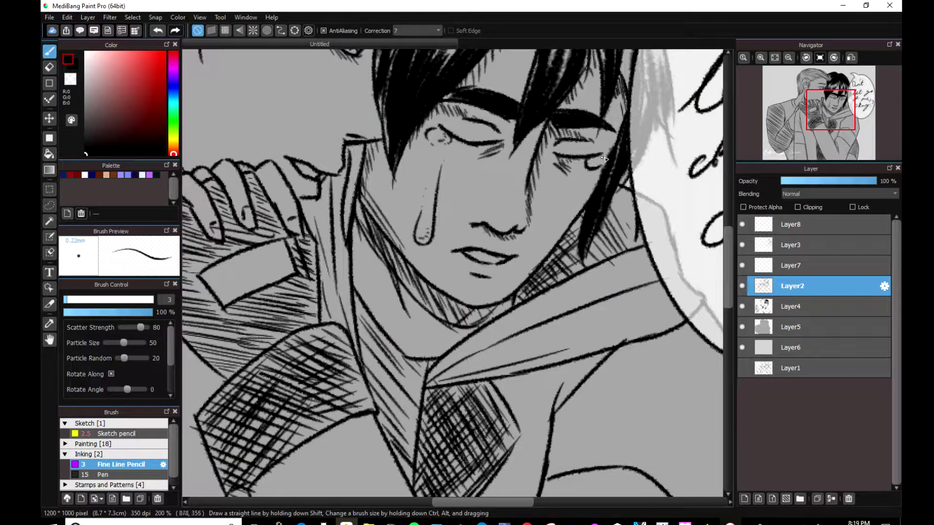
mouse_move(550, 243)
left_mouse_down()
mouse_move(566, 212)
mouse_move(557, 239)
left_mouse_up()
scroll(558, 217, "down", 3)
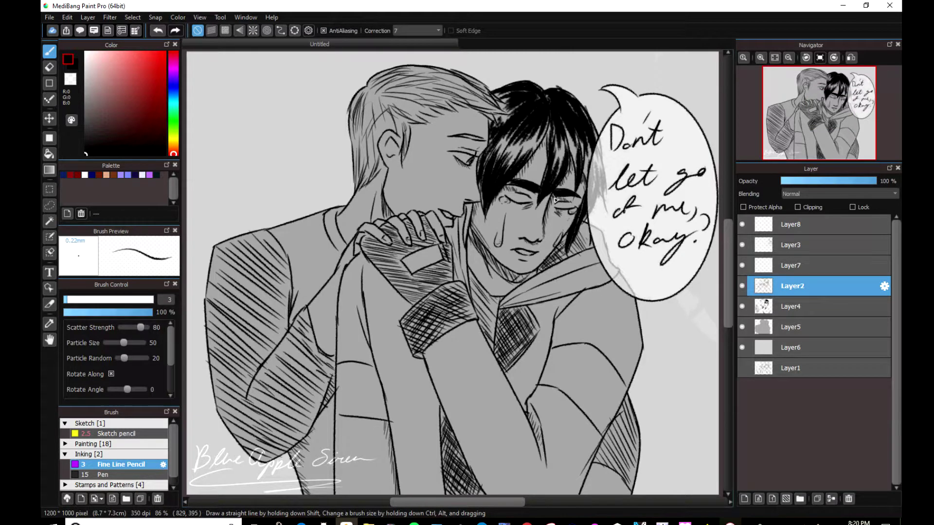
- Save the drawing to the Desktop as Don't Let Go of Me, in MediBang Paint Pro format and as PNG
key("ctrl+s")
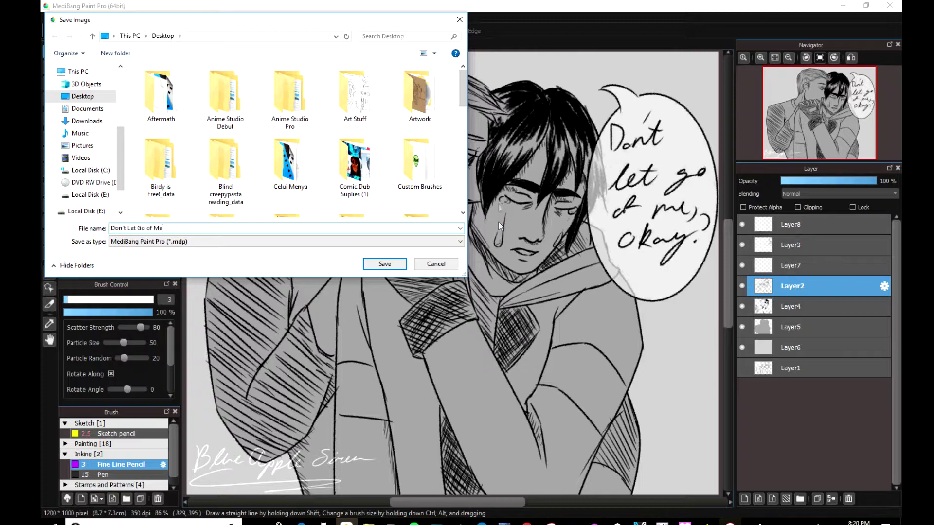
key("Return")
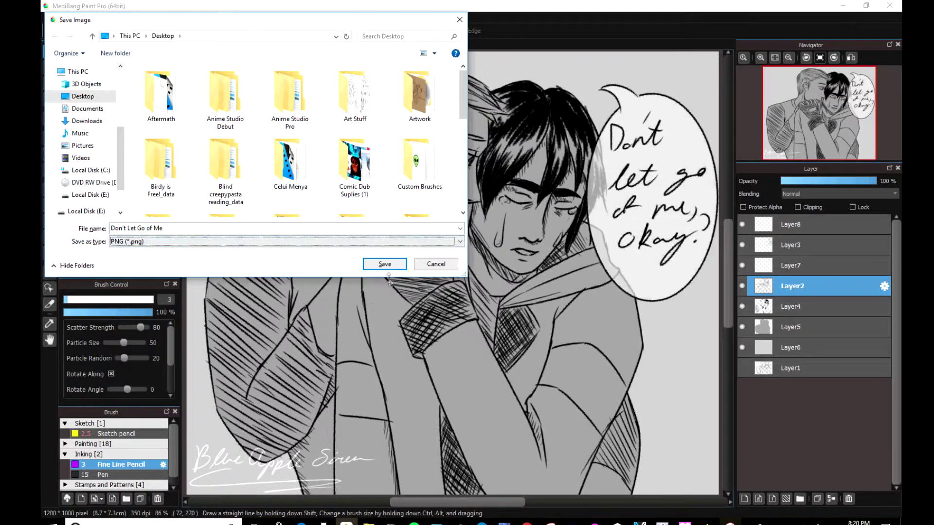
key("Return")
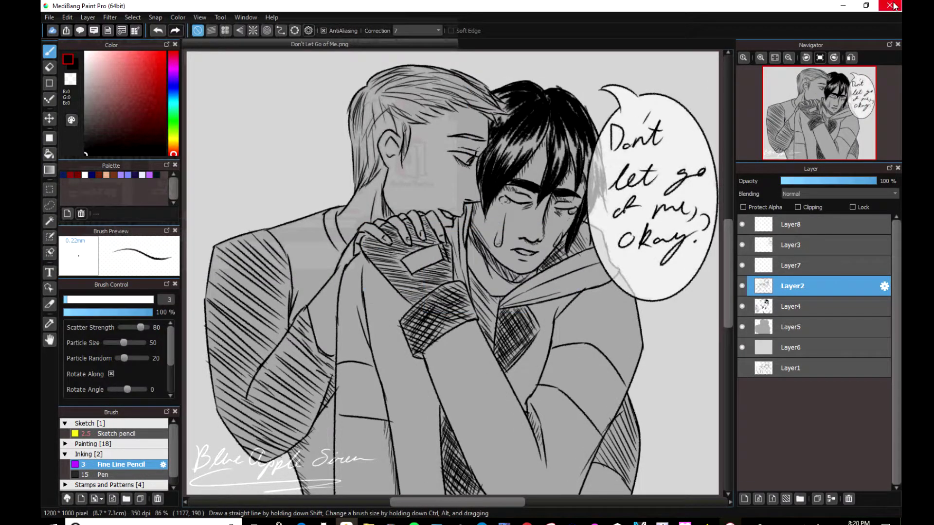